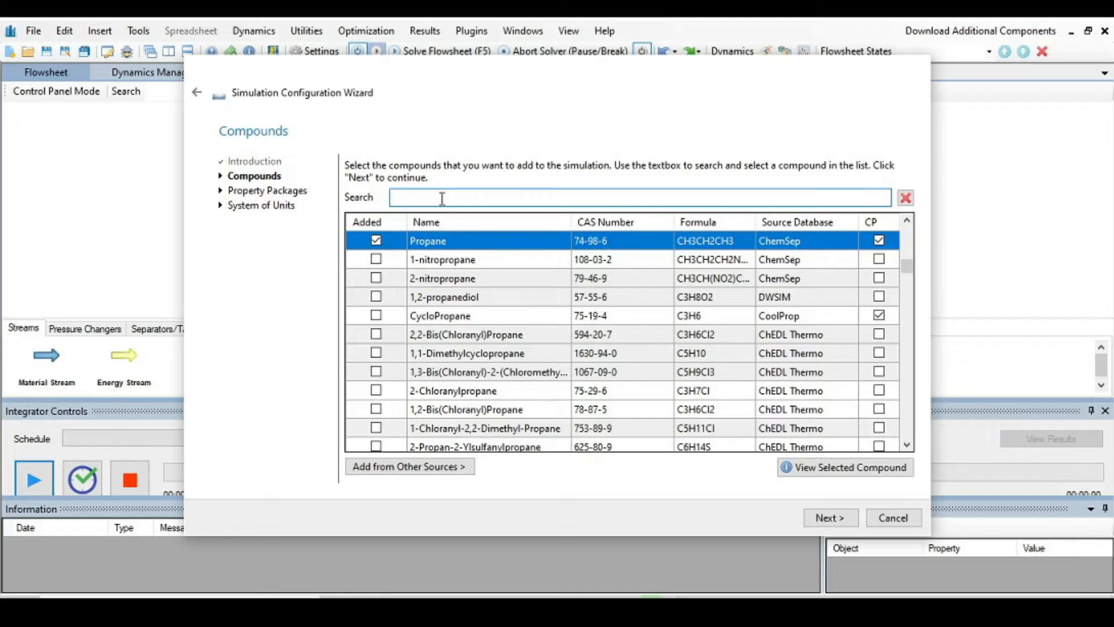
Search for butane and pentane in the compound list and add Isobutane and Isopentane to the simulation
text(butane)
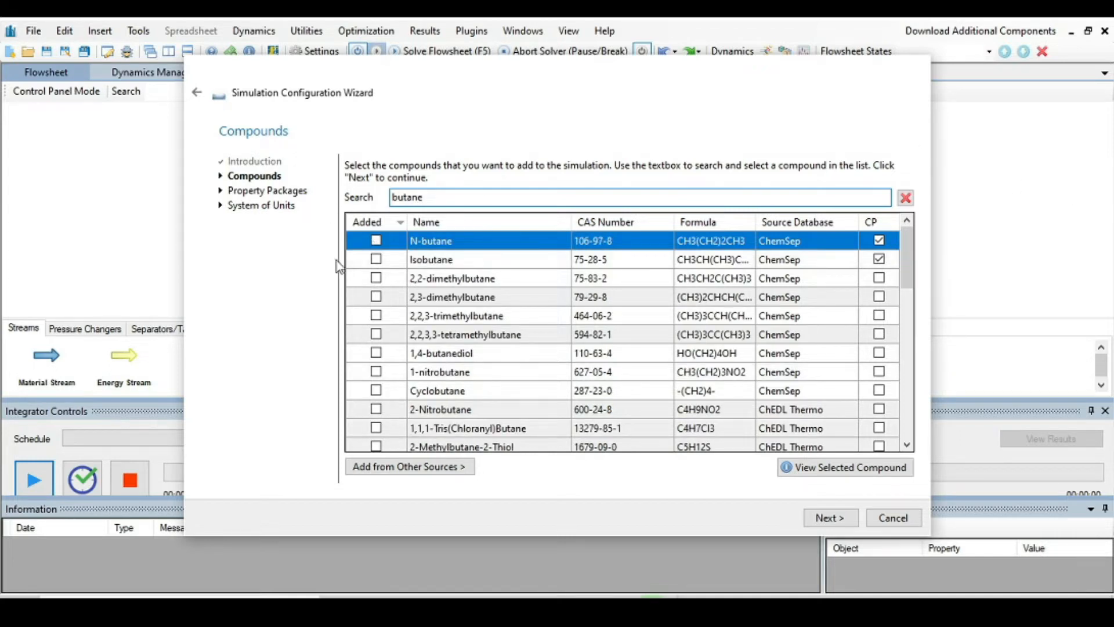
click(376, 259)
click(430, 198)
key(BackSpace)
key(BackSpace)
key(BackSpace)
key(BackSpace)
key(BackSpace)
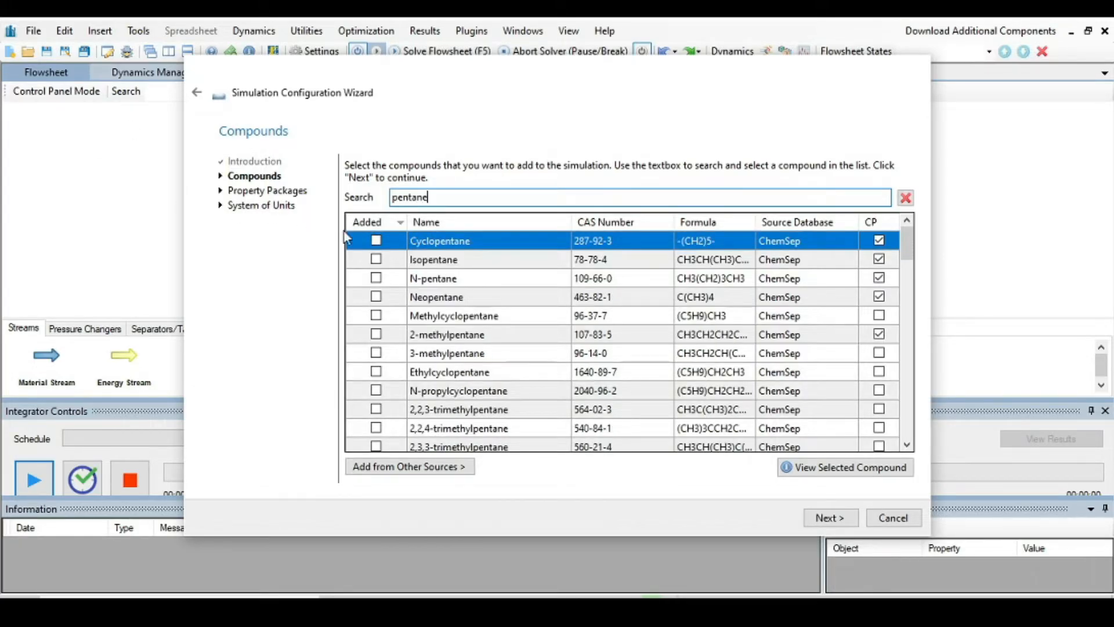
click(376, 258)
Search the compound list for hexane and add N-hexane to the simulation
click(446, 198)
key(BackSpace)
key(BackSpace)
key(BackSpace)
key(BackSpace)
key(BackSpace)
key(BackSpace)
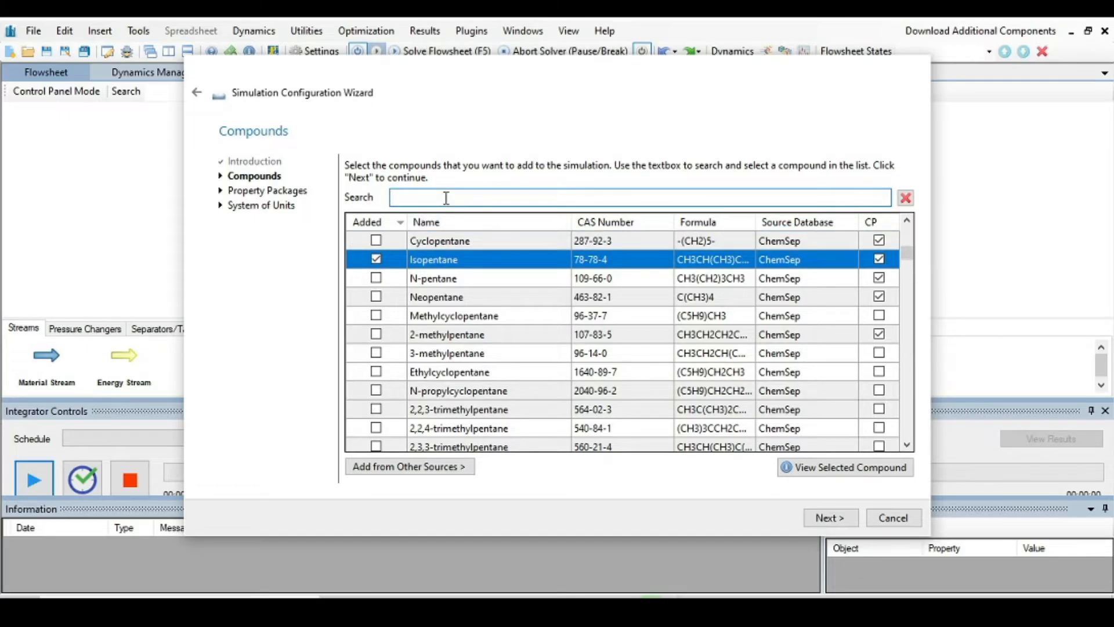
text(hexane)
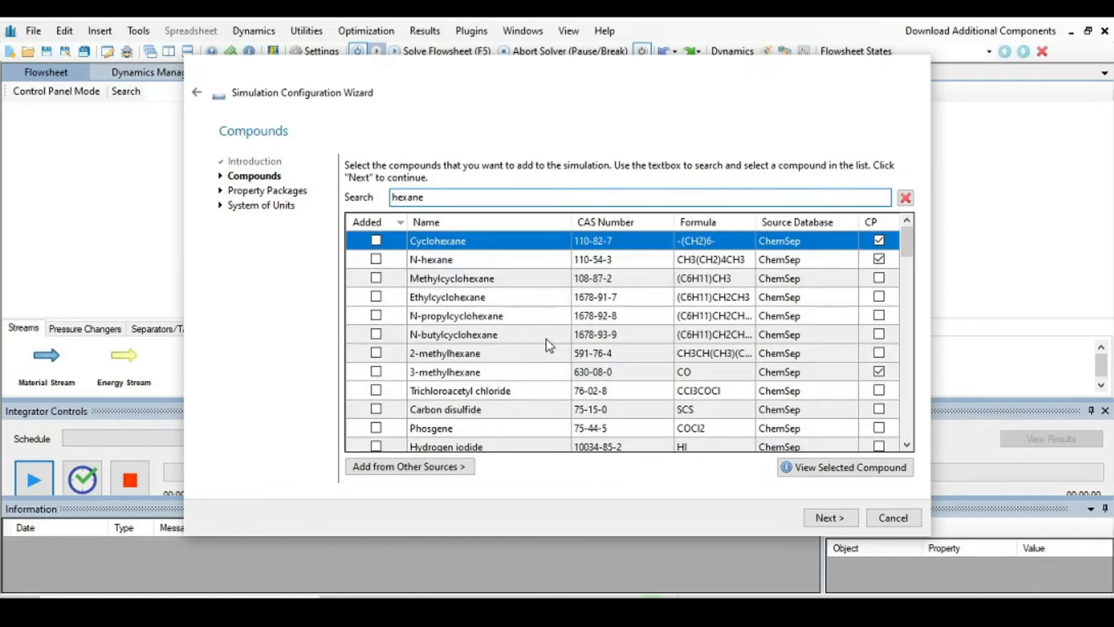
click(377, 259)
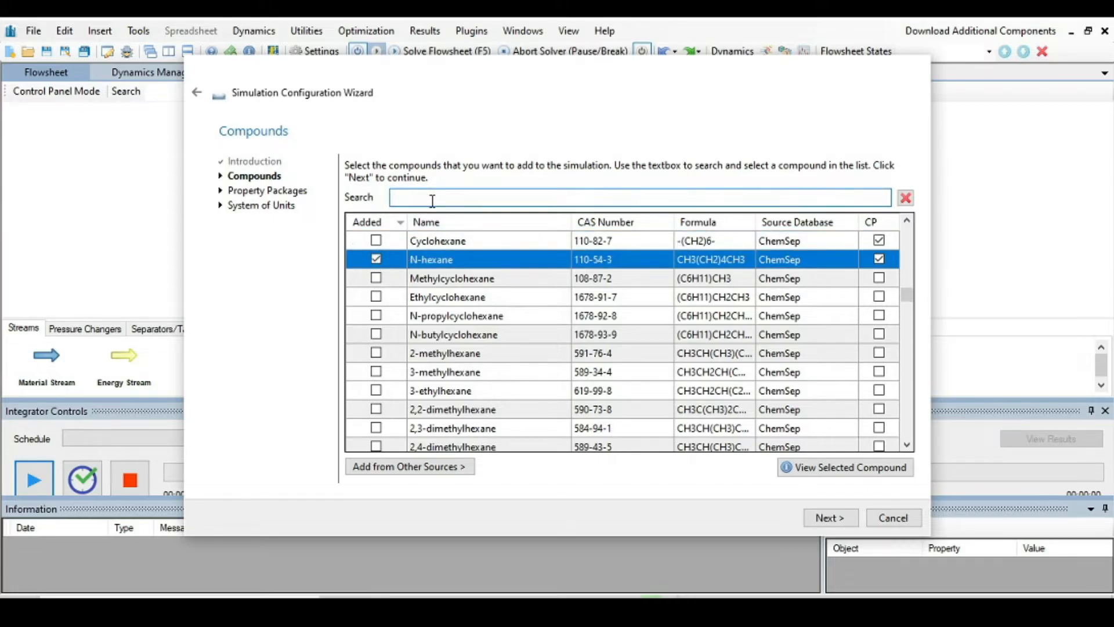
Search for heptane, add N-heptane to the simulation's compounds, and clear the compound search
text(heptane)
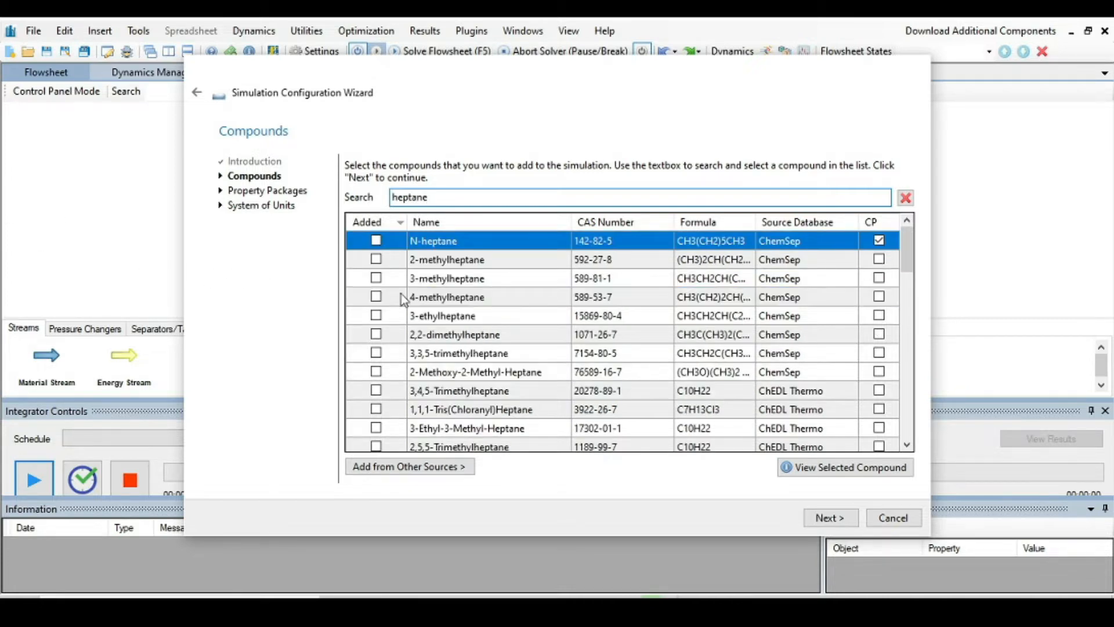
click(375, 241)
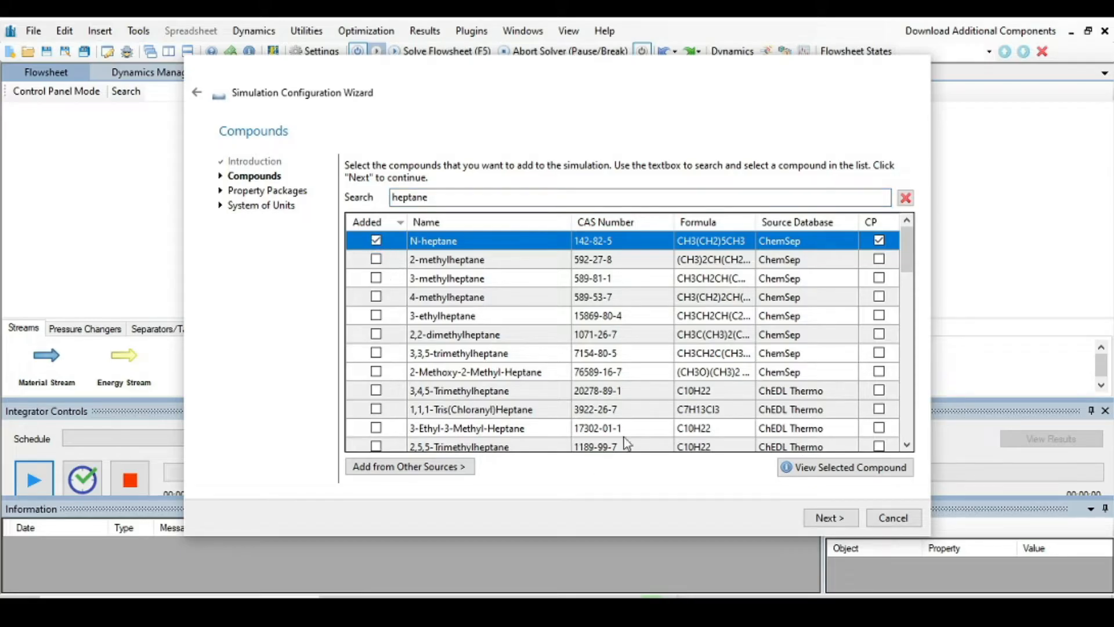
click(439, 199)
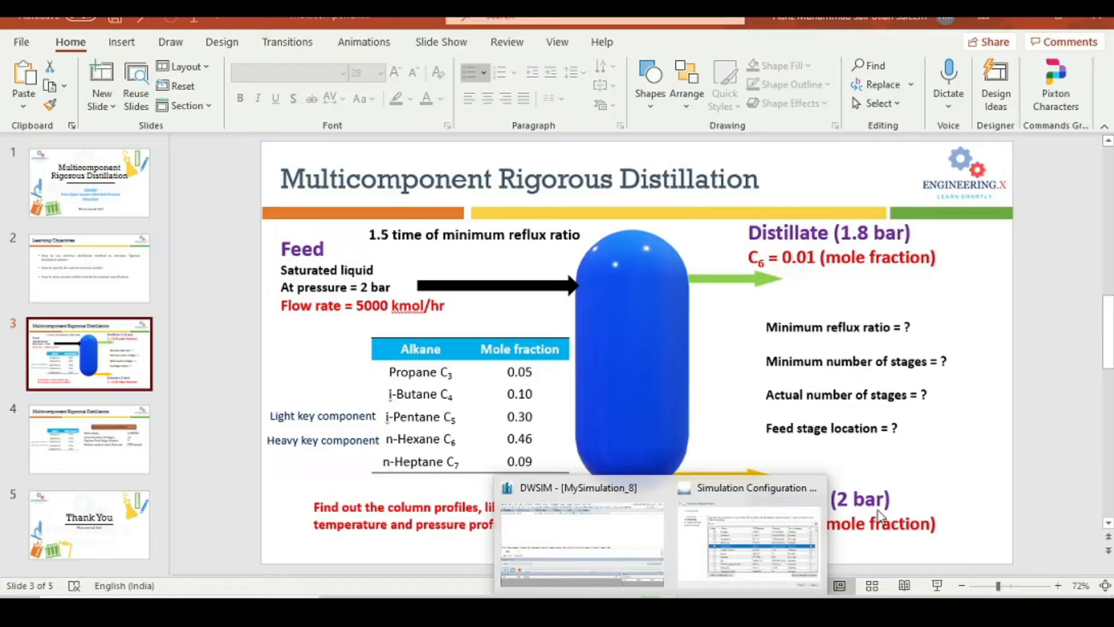
Switch back to DWSIM's Simulation Configuration Wizard and add Peng-Robinson (PR) as the property package
click(771, 533)
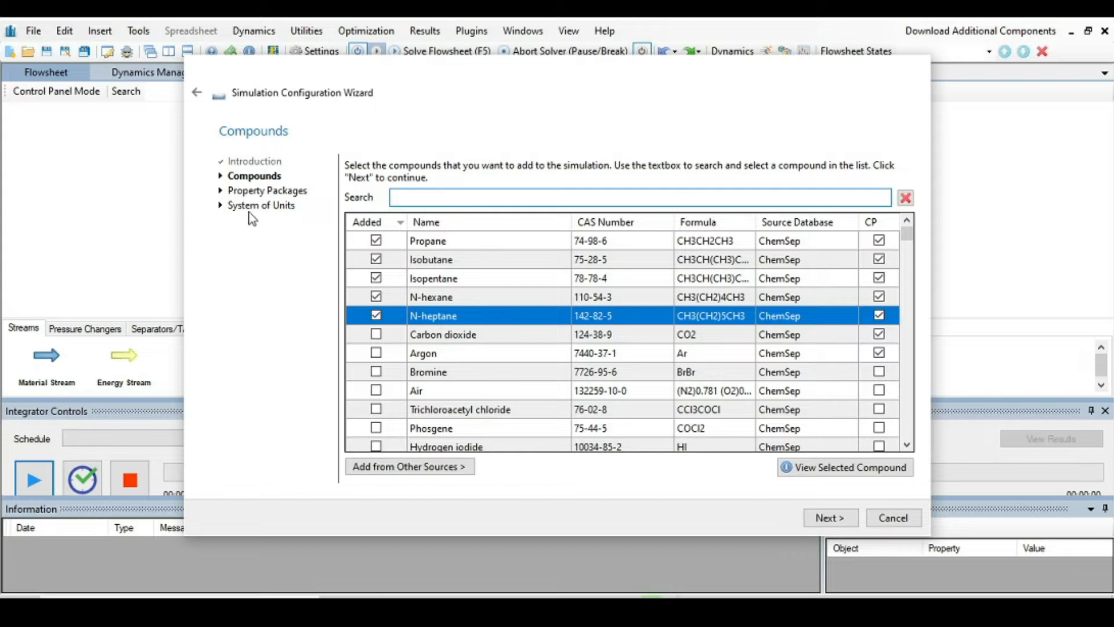
click(822, 518)
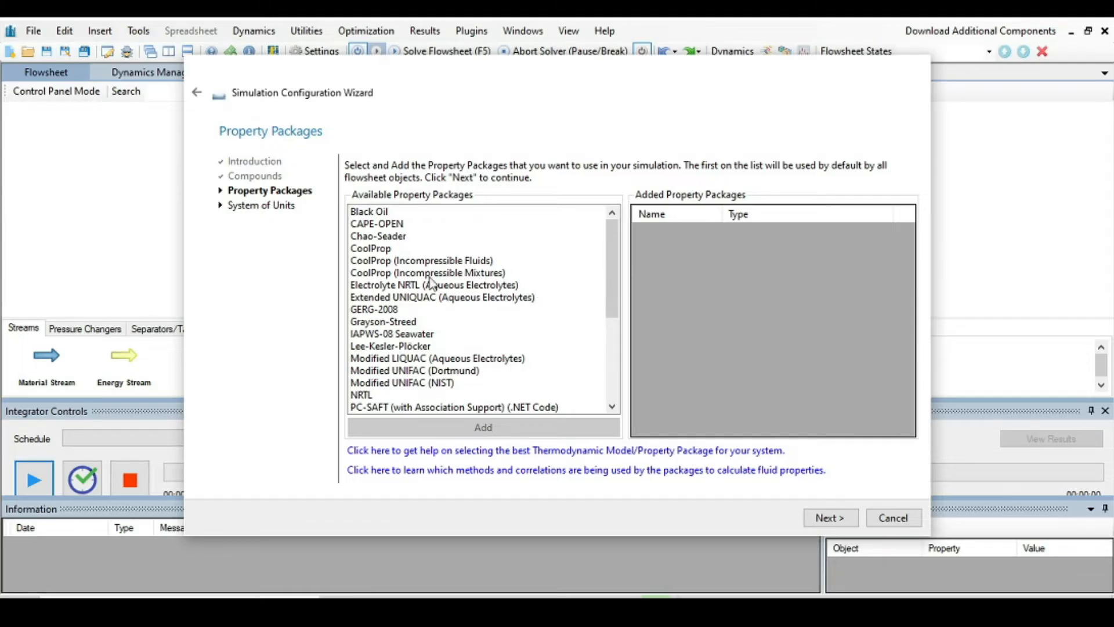
scroll(408, 334, down, 1)
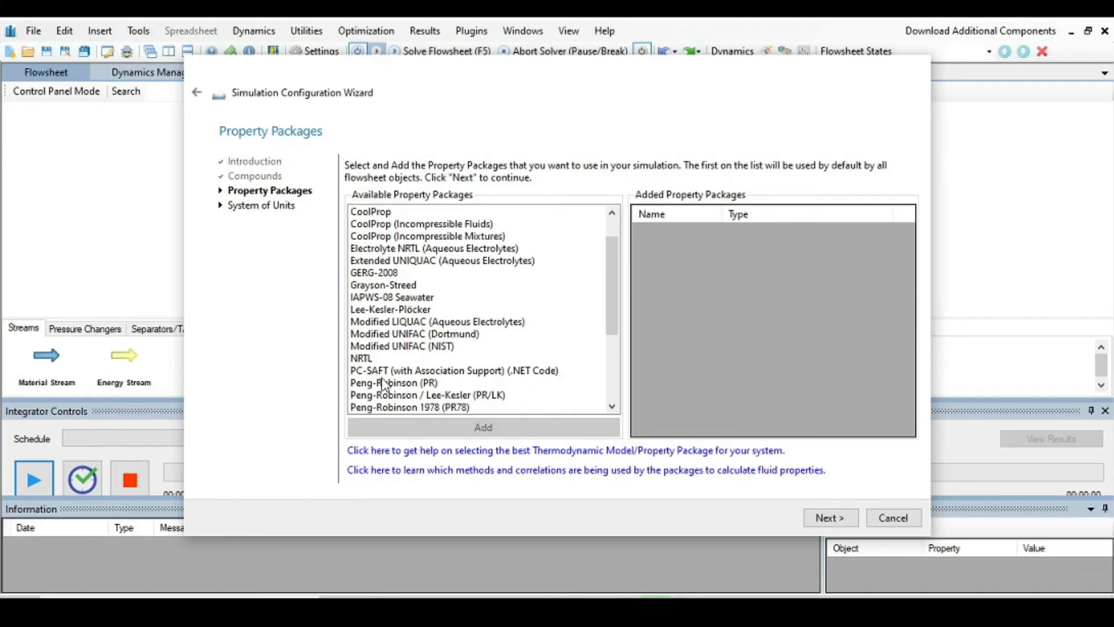
click(398, 383)
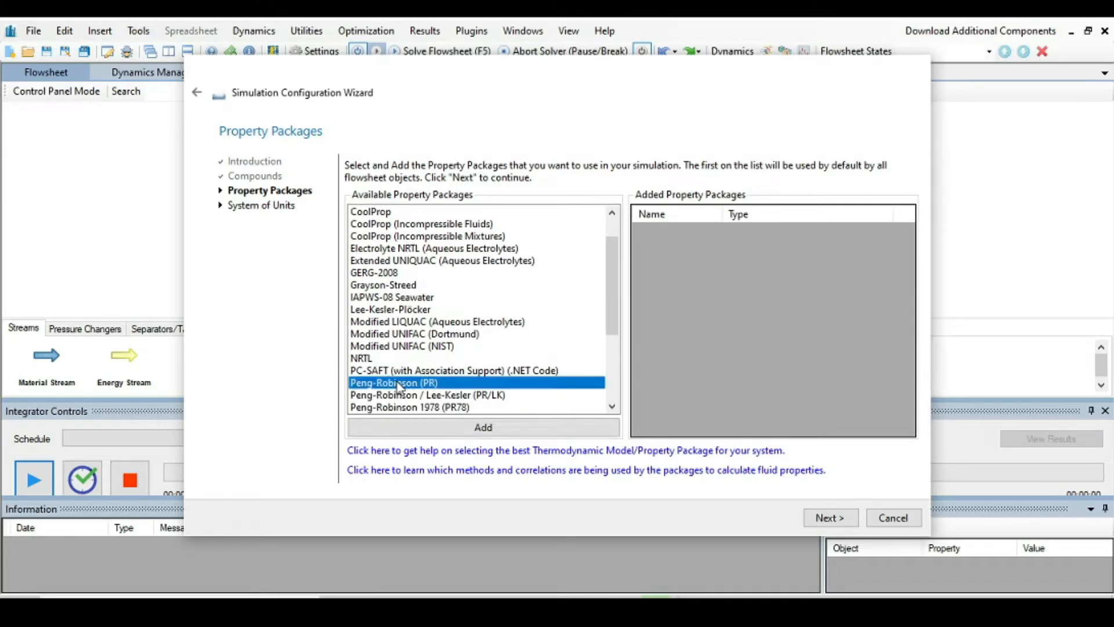
click(476, 430)
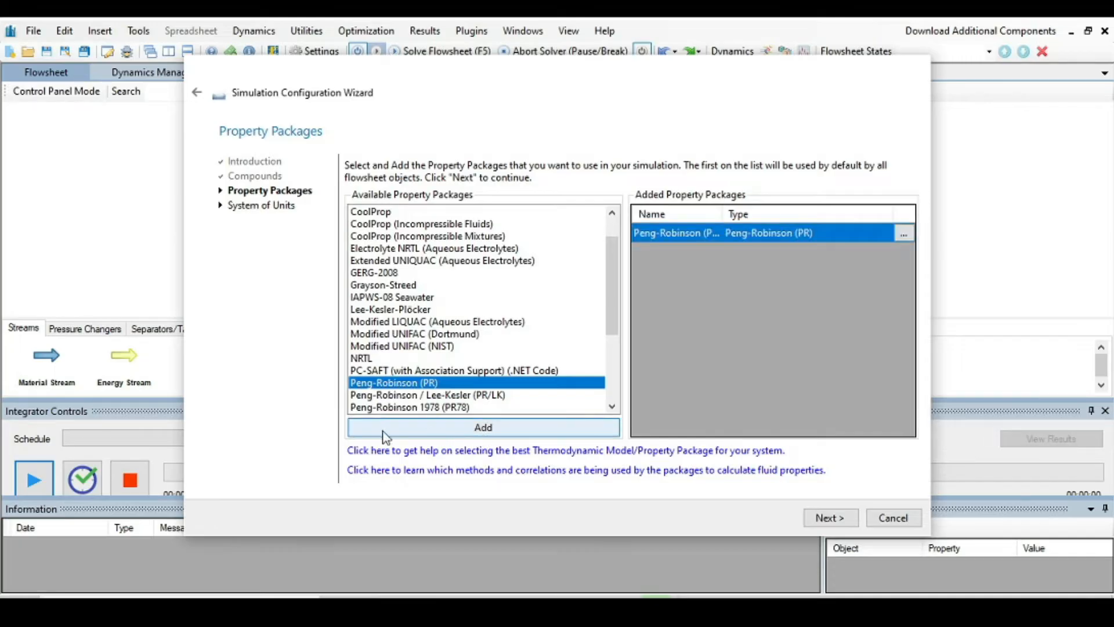
Choose C5 as the simulation's system of units and finish the configuration wizard
click(825, 522)
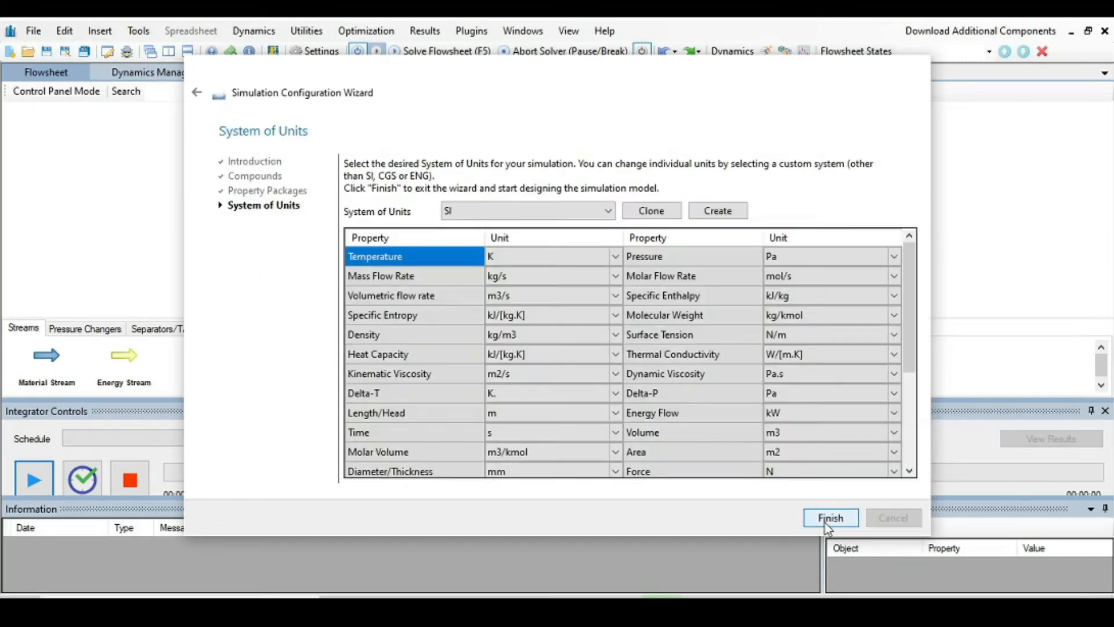
click(606, 215)
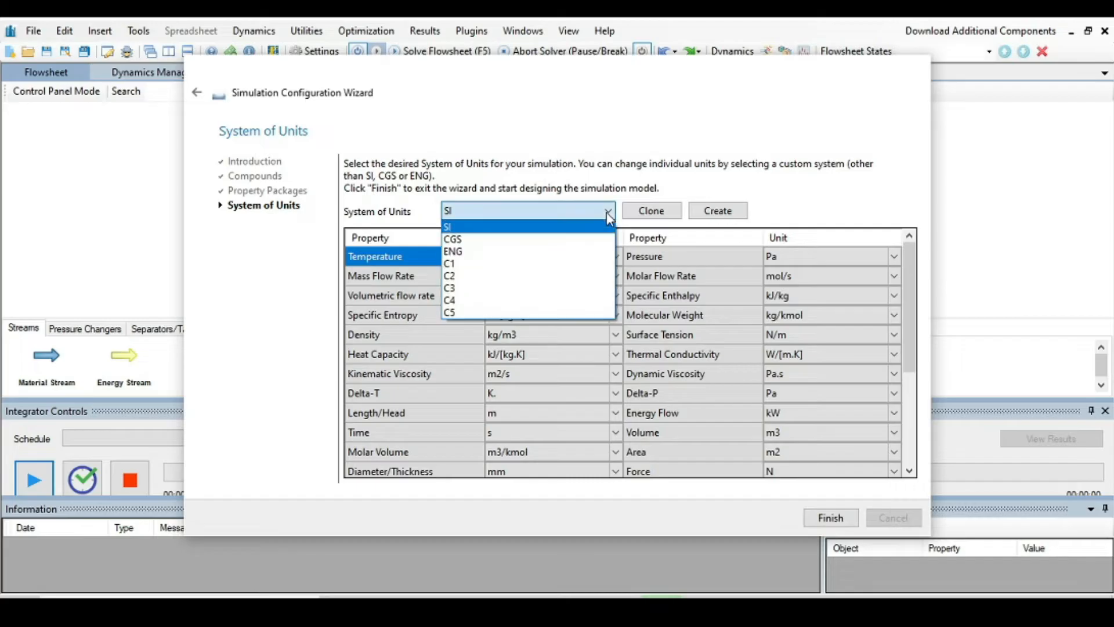
click(508, 312)
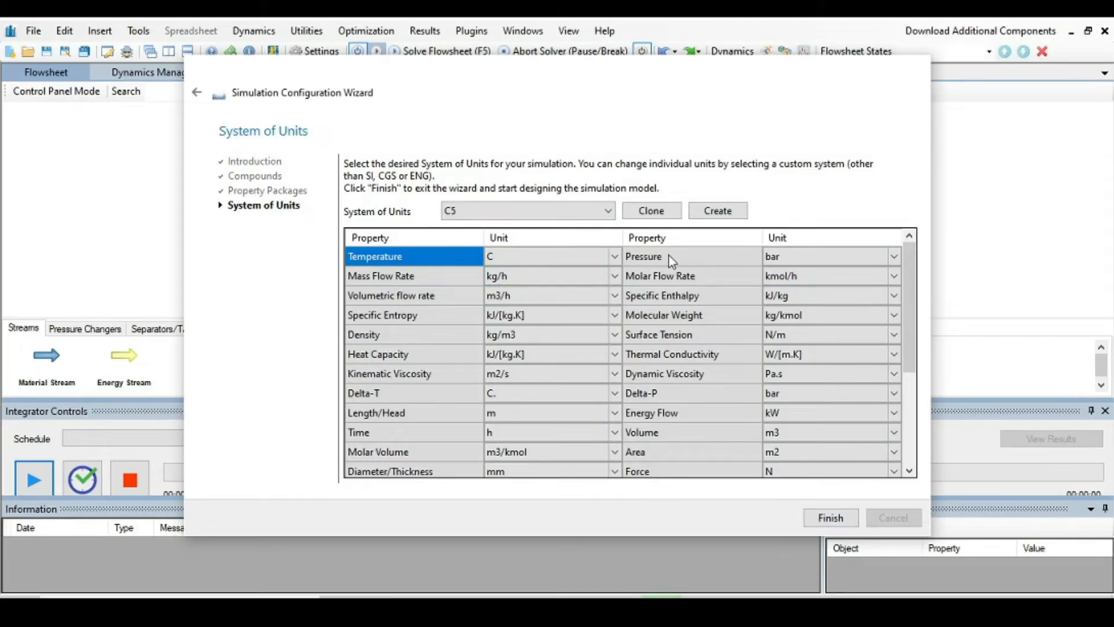
click(830, 518)
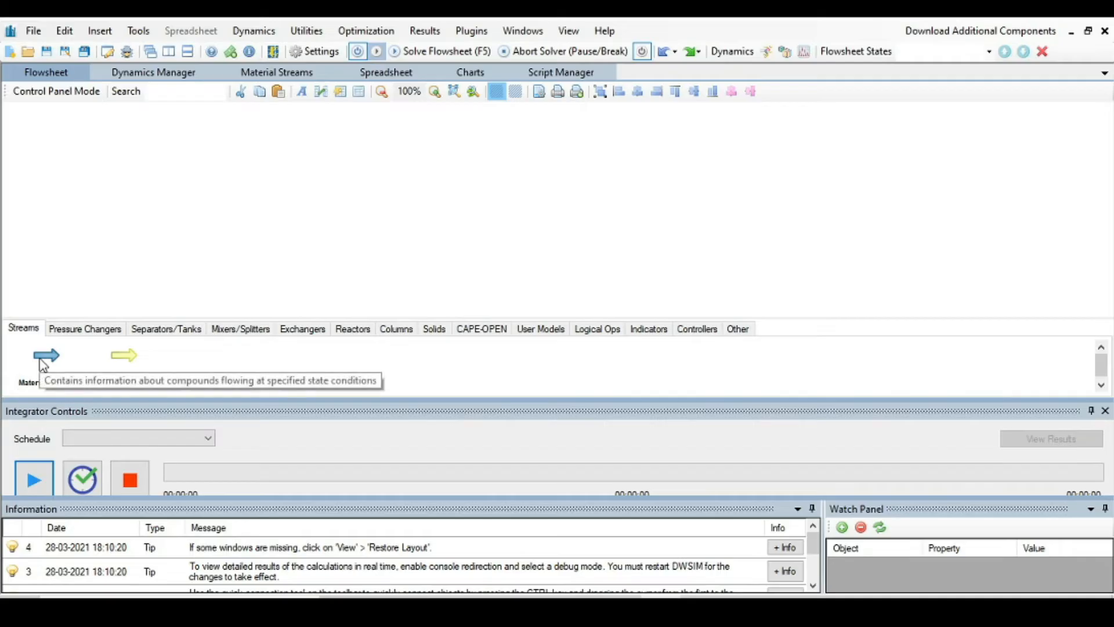
Place three material streams on the flowsheet: one for the inlet and two further right, one above the other
drag(44, 364, 403, 144)
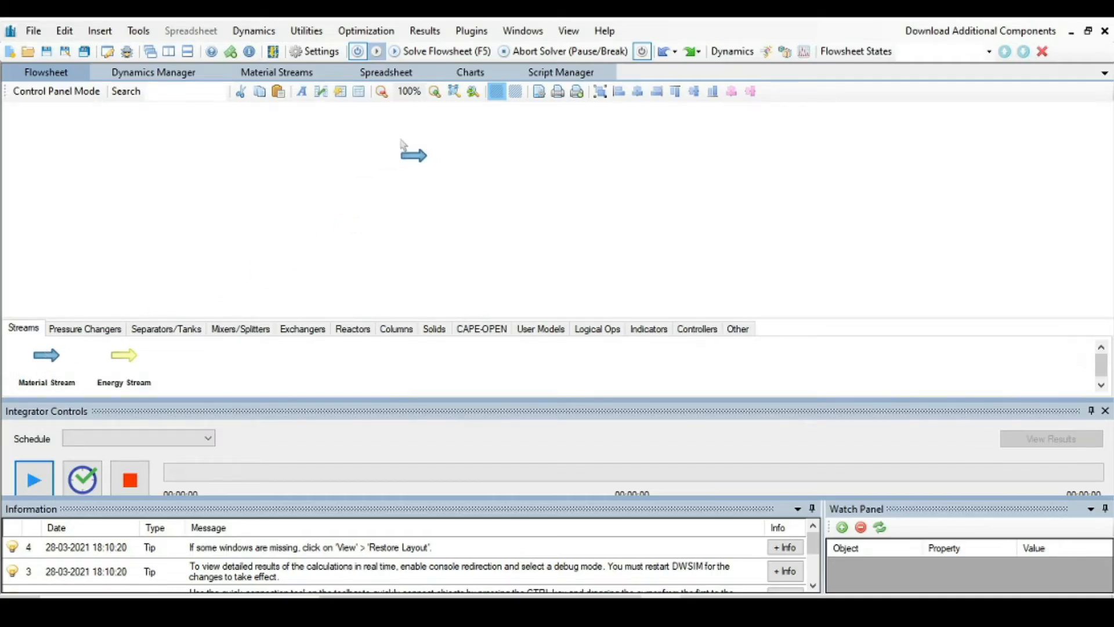
drag(402, 144, 403, 145)
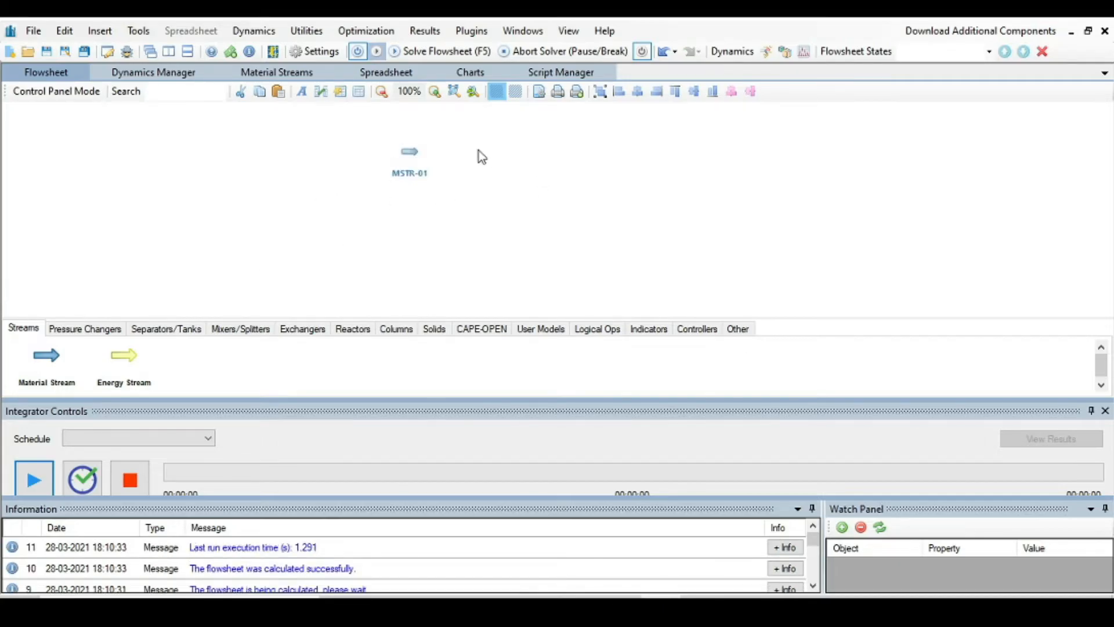
drag(46, 356, 567, 123)
drag(43, 357, 561, 236)
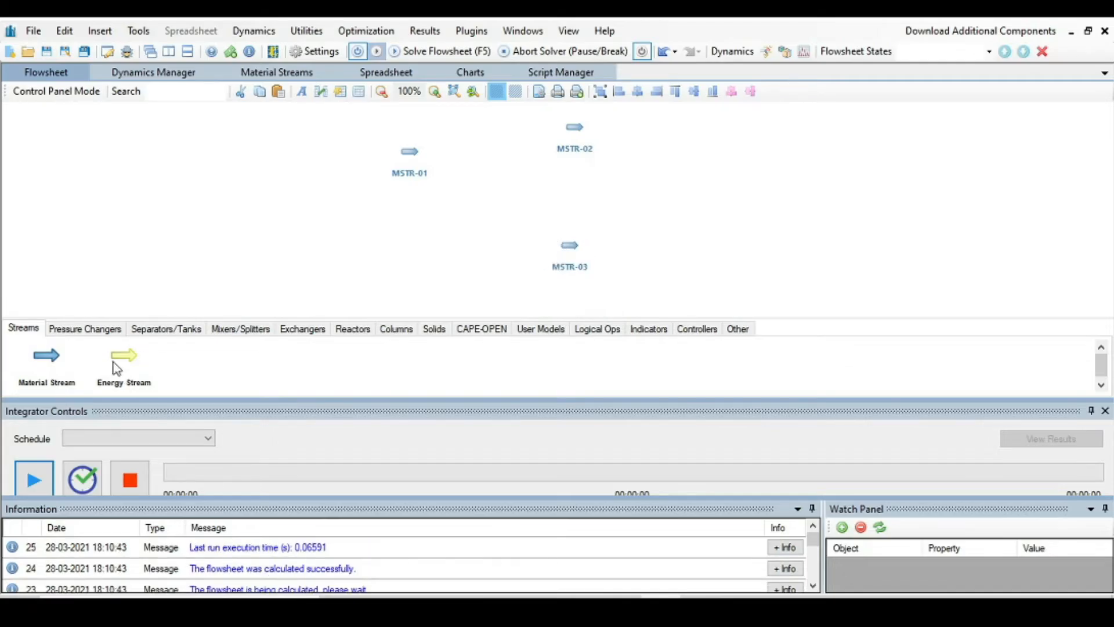
Place two energy streams beside MSTR-02 and MSTR-03, and move MSTR-01 farther left and slightly down
drag(129, 362, 500, 131)
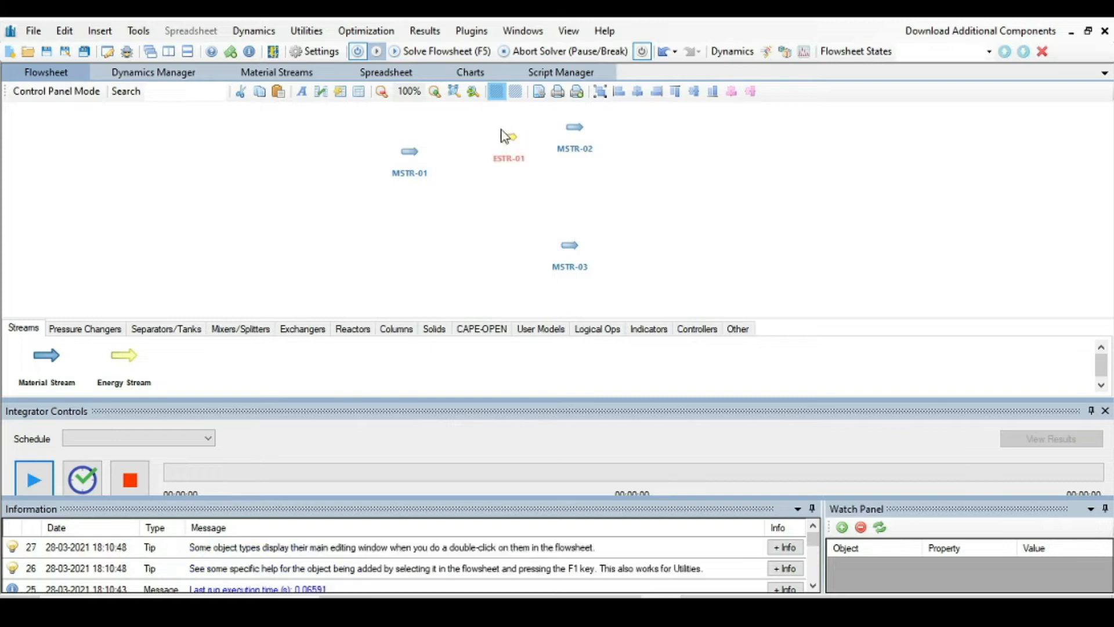
drag(123, 355, 493, 222)
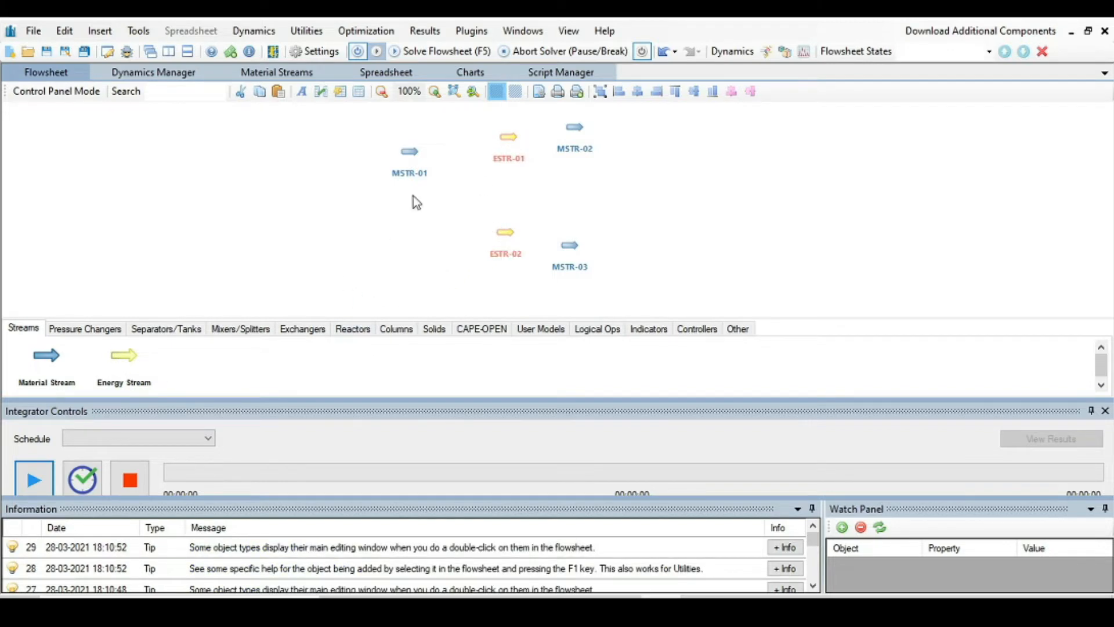
drag(402, 152, 291, 211)
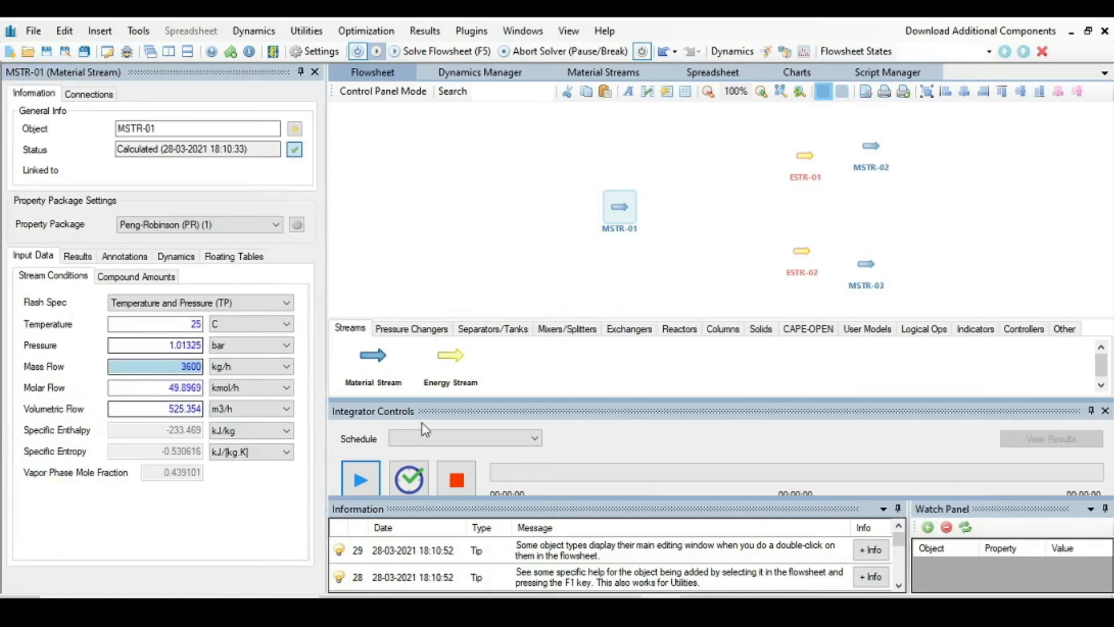
Add a Shortcut Column to the flowsheet and position it between MSTR-01 and the energy streams, shifting MSTR-01 left for room
click(726, 330)
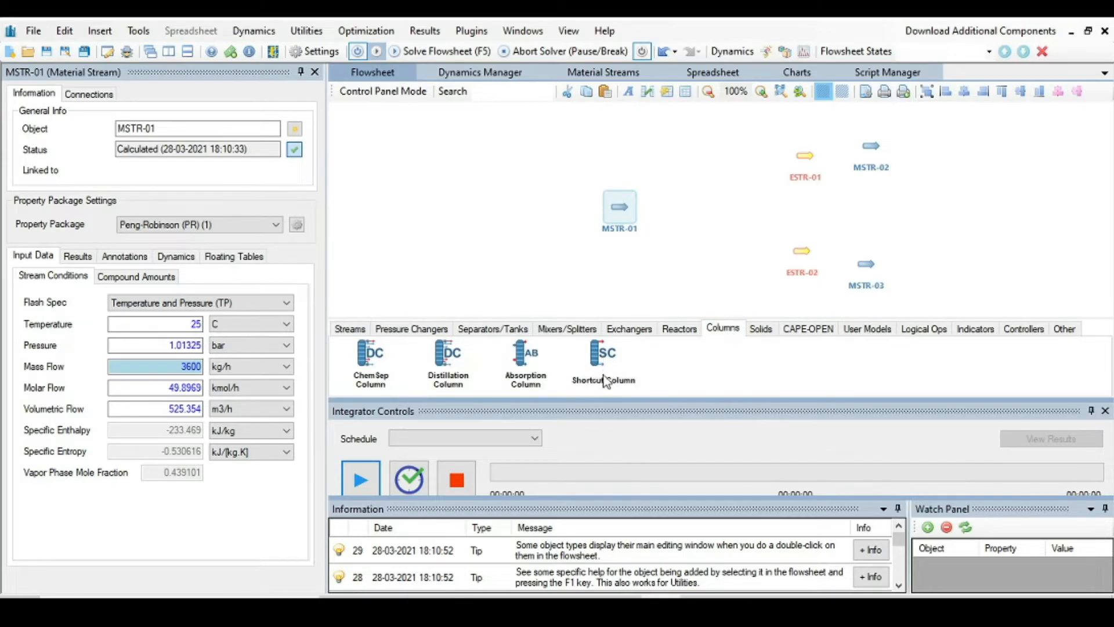
drag(594, 365, 709, 181)
drag(679, 213, 545, 211)
drag(686, 210, 639, 194)
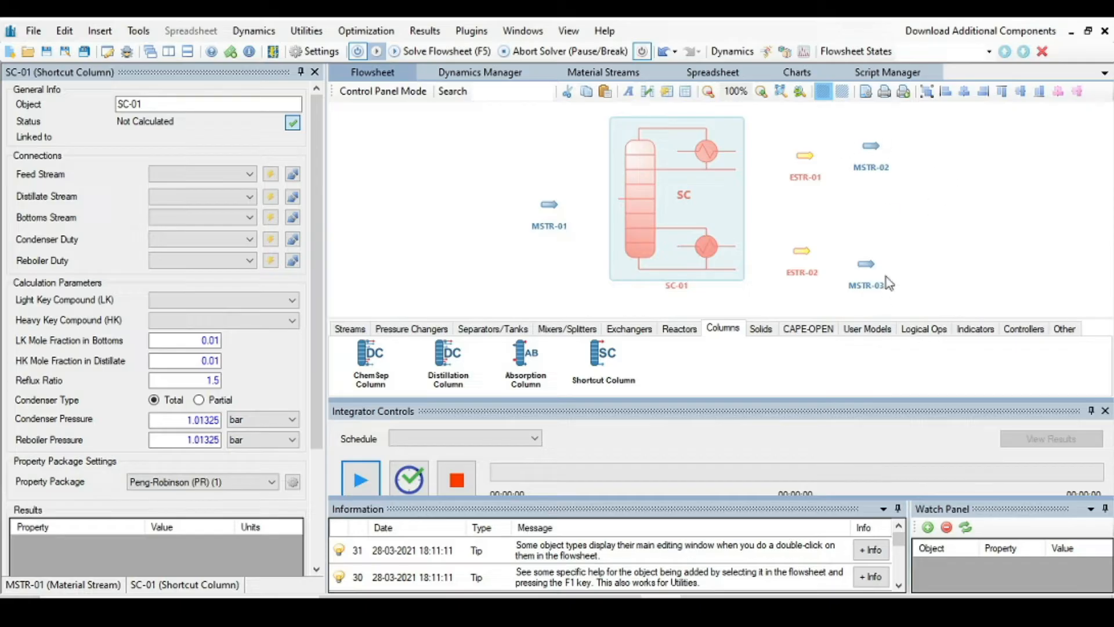
Rename the inlet material stream MSTR-01 as "feed"
click(559, 235)
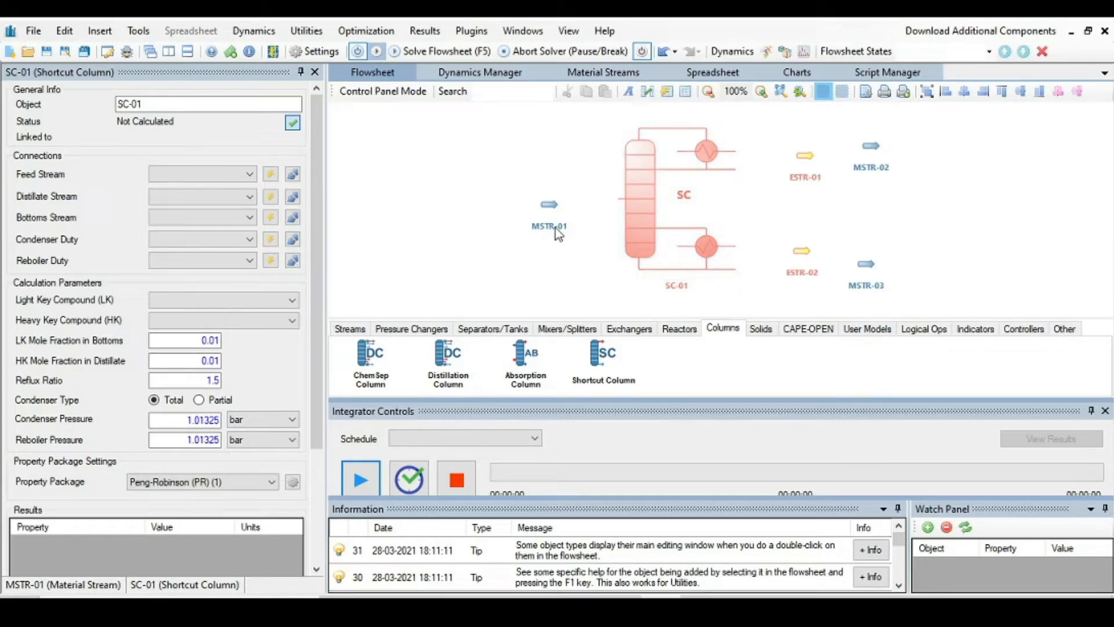
click(550, 213)
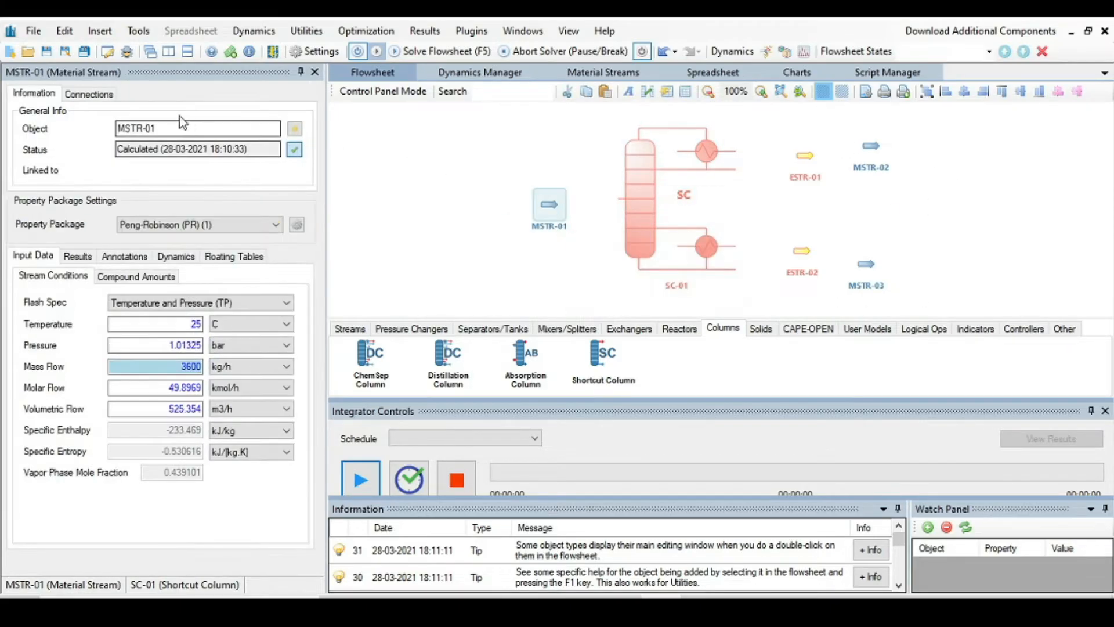
click(168, 126)
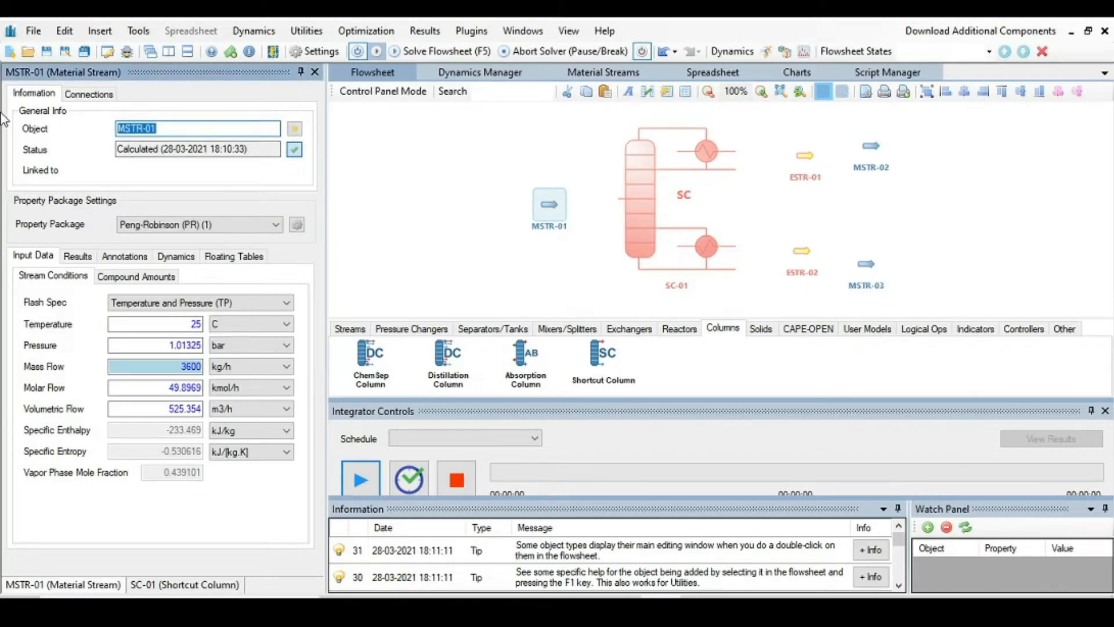
text(feed)
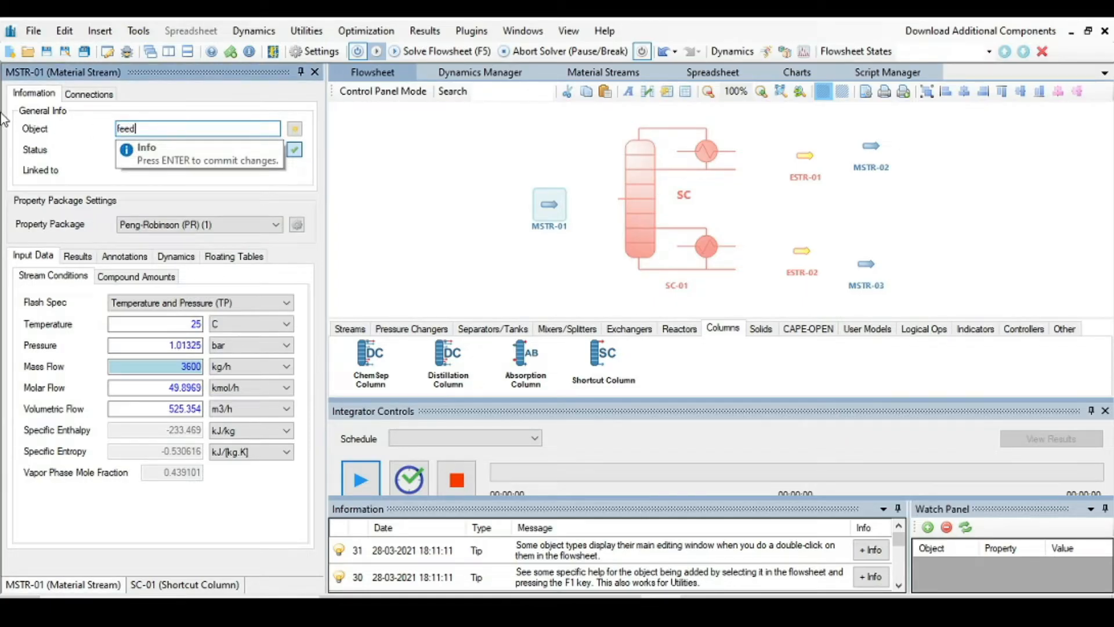
key(Return)
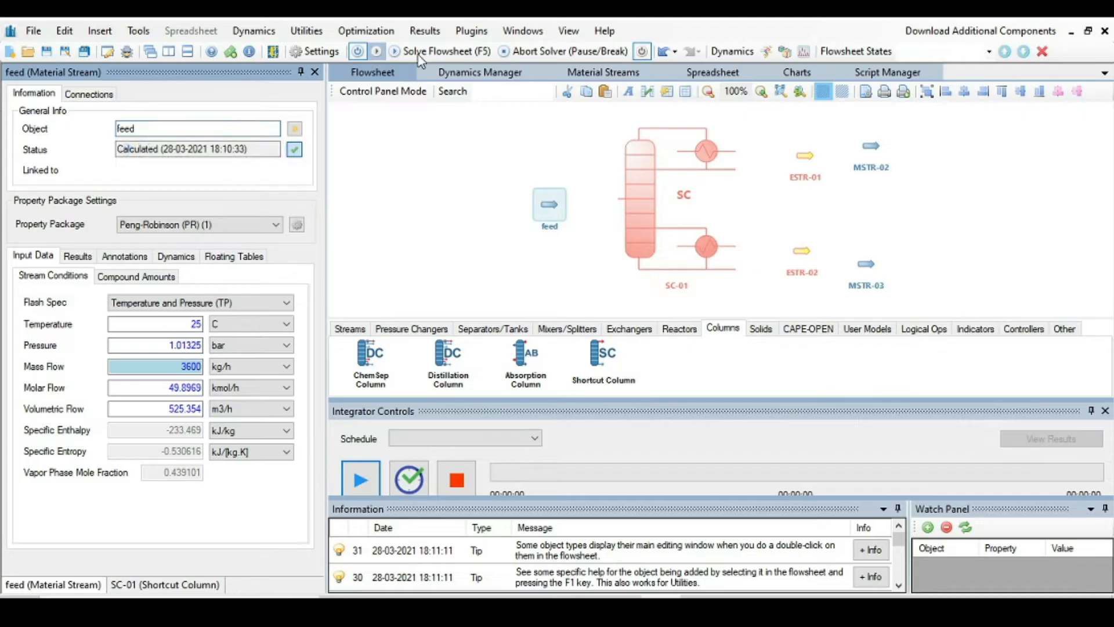
Rename the upper outlet material stream MSTR-02 as "Top"
click(878, 147)
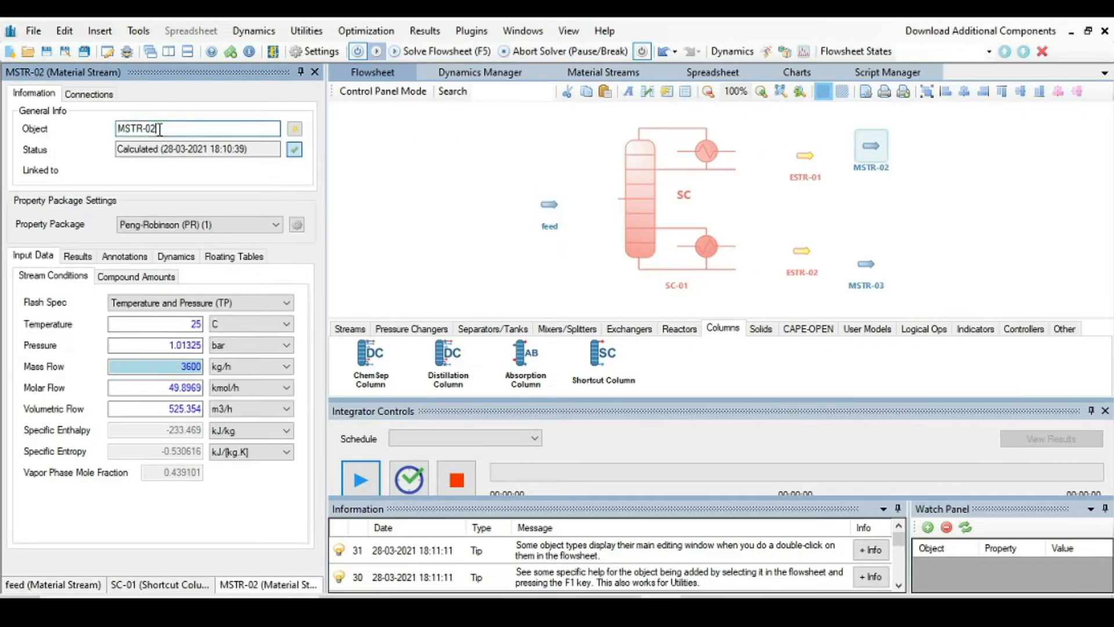
drag(157, 128, 96, 122)
text(Top)
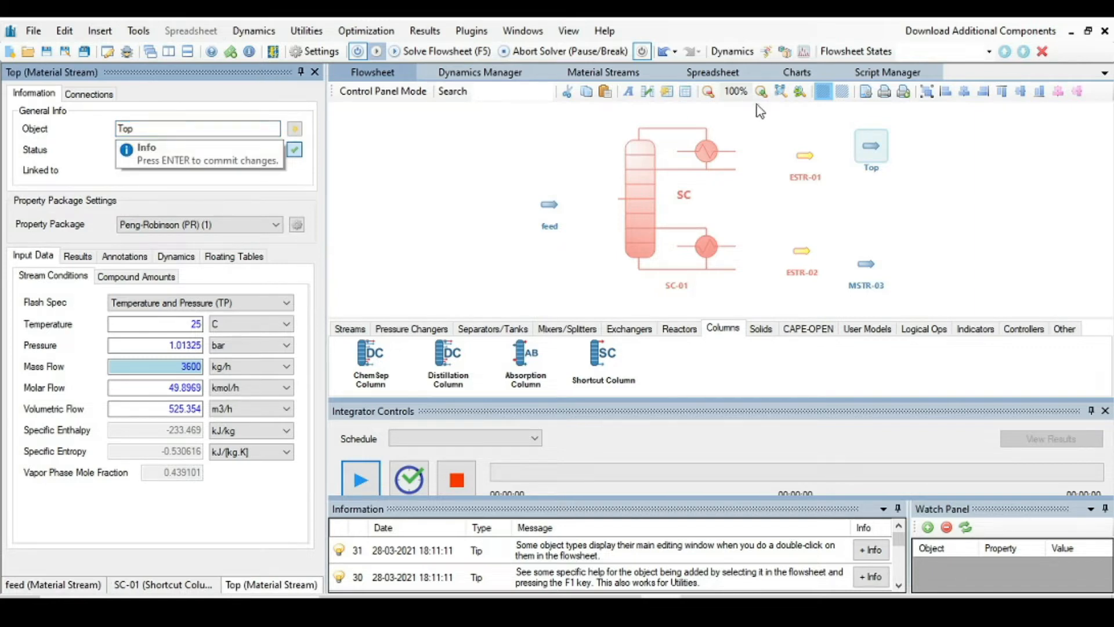
Rename the lower outlet material stream MSTR-03 as "Bottom"
click(865, 283)
click(874, 267)
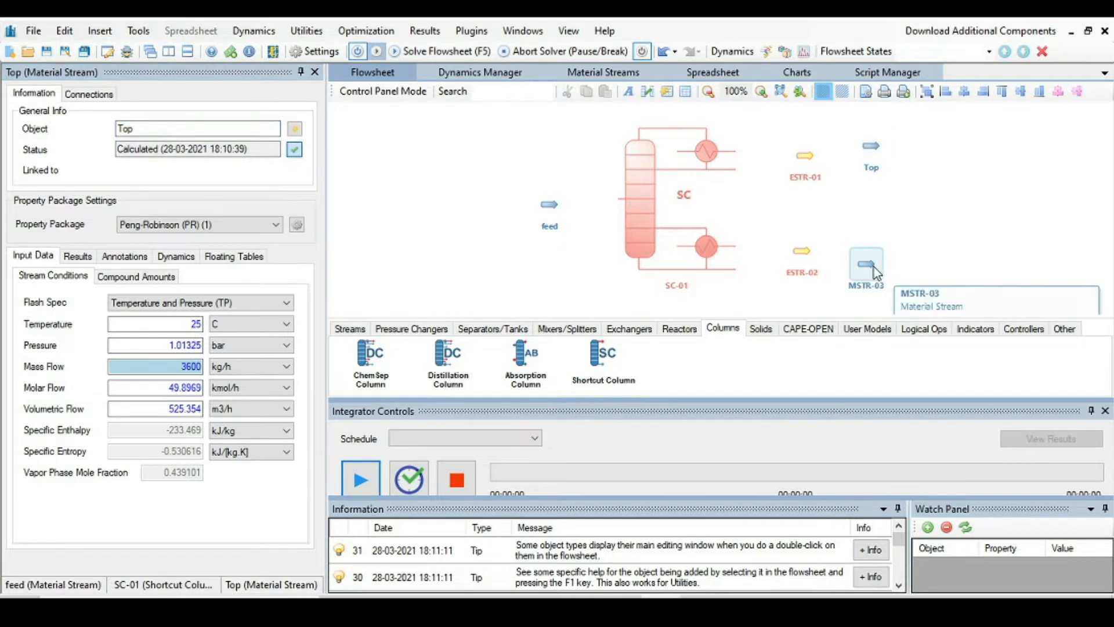
text(Bottom)
key(Return)
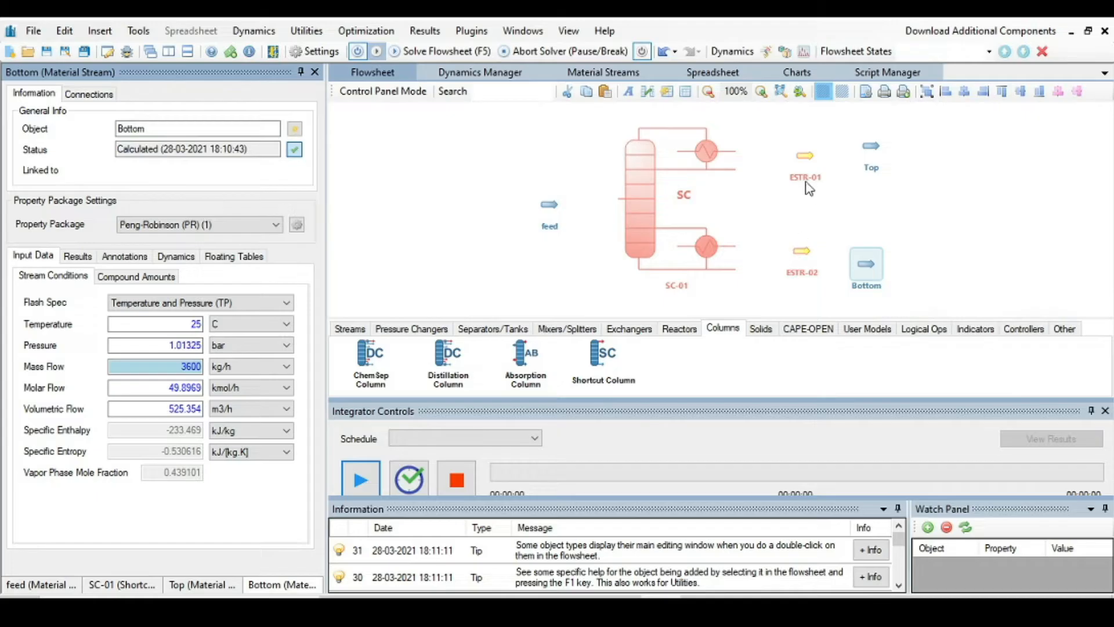
Rename the upper energy stream ESTR-01 as "Con.D"
click(814, 193)
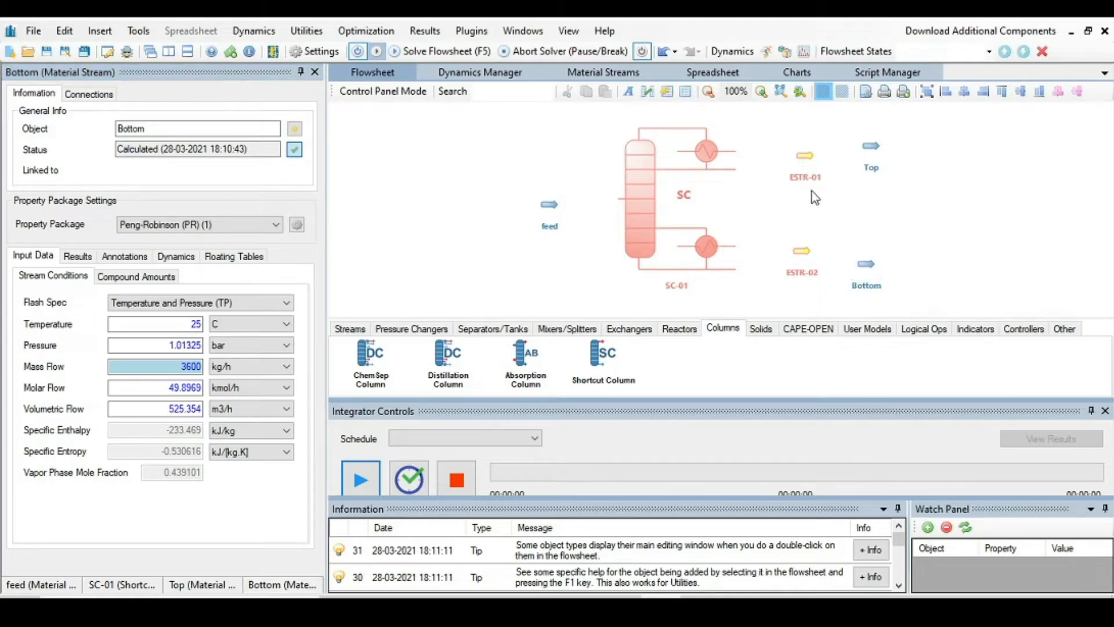
click(805, 156)
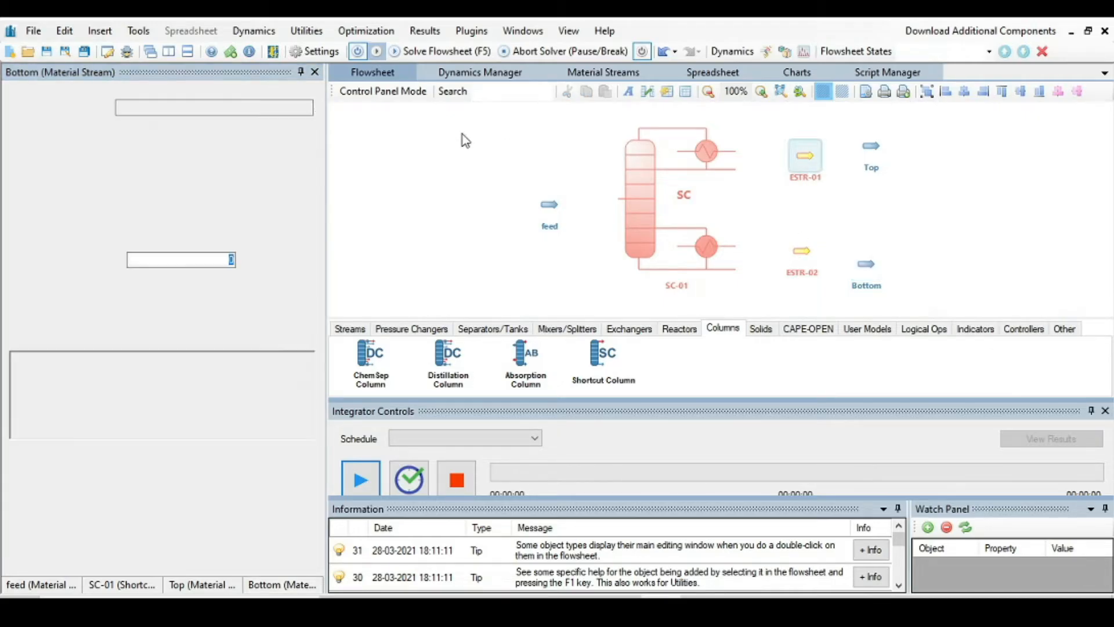
drag(154, 107, 103, 102)
text(Con.D)
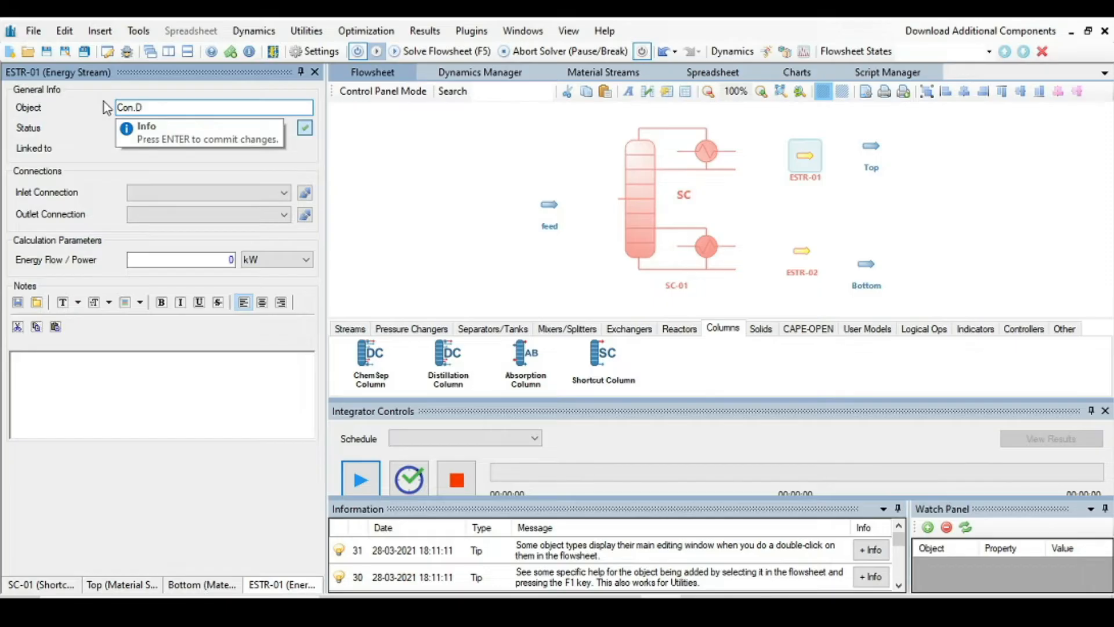
key(Return)
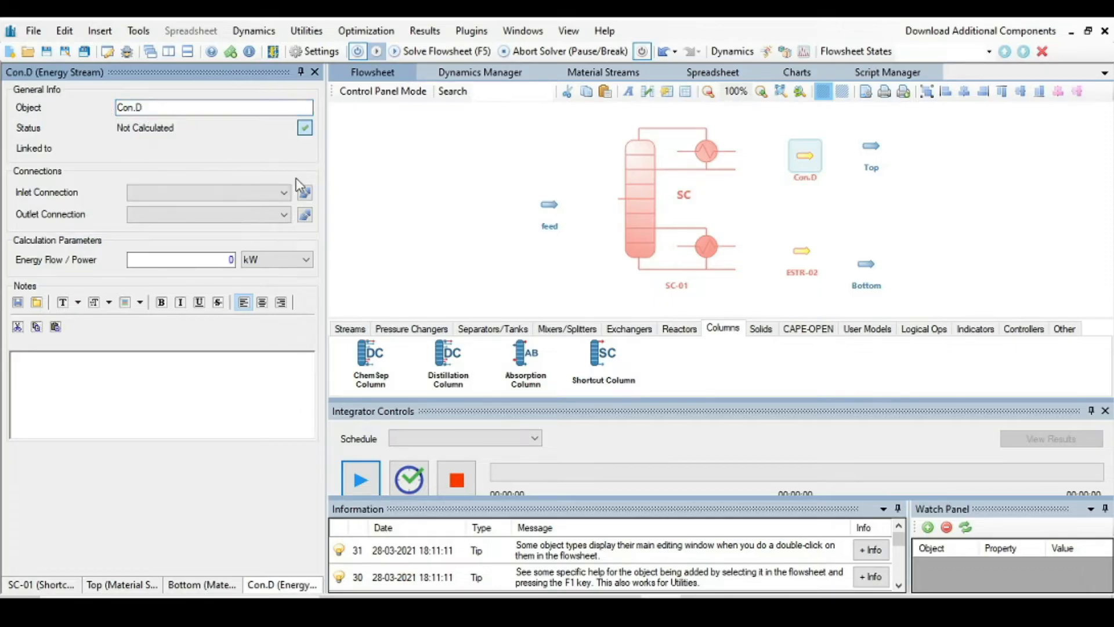
Rename the lower energy stream ESTR-02 as "Reb-D"
click(803, 255)
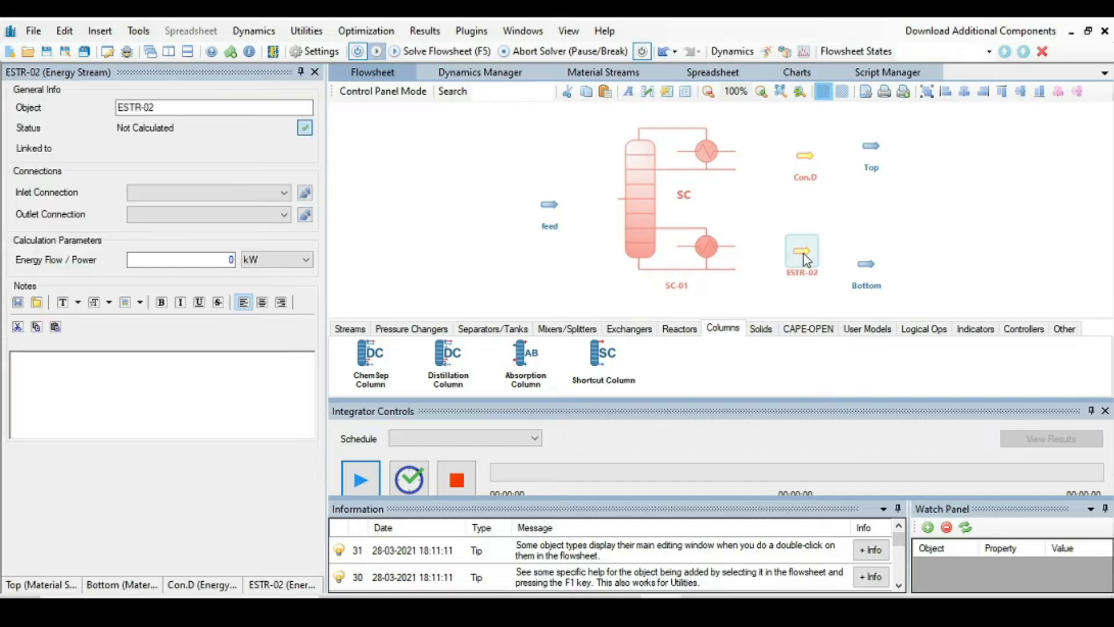
drag(174, 104, 108, 100)
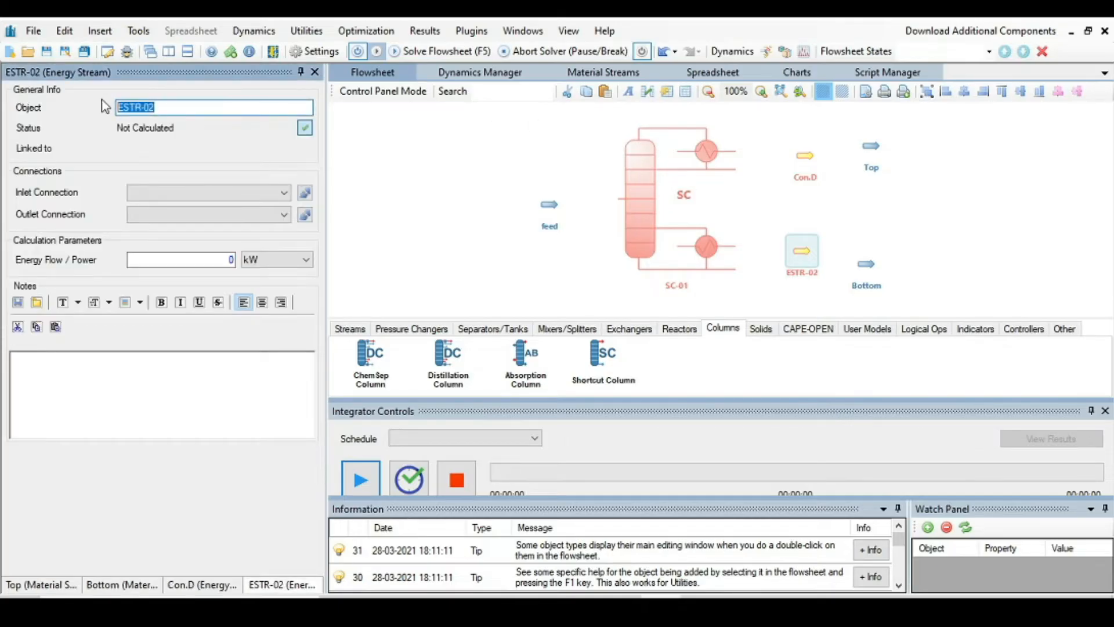
text(Re)
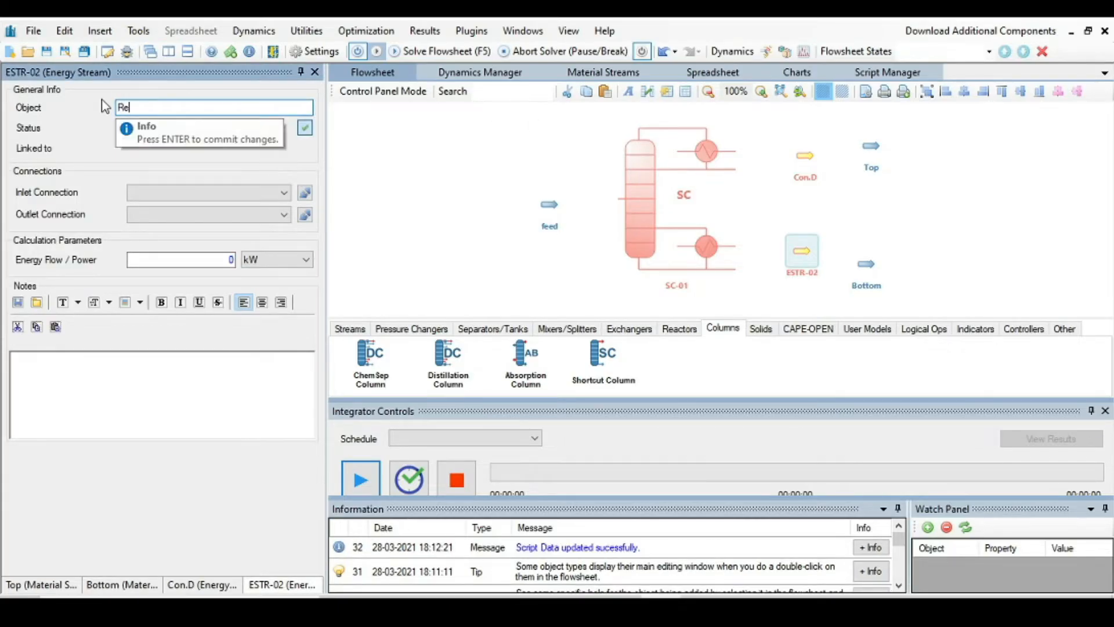
text(b-D)
key(Return)
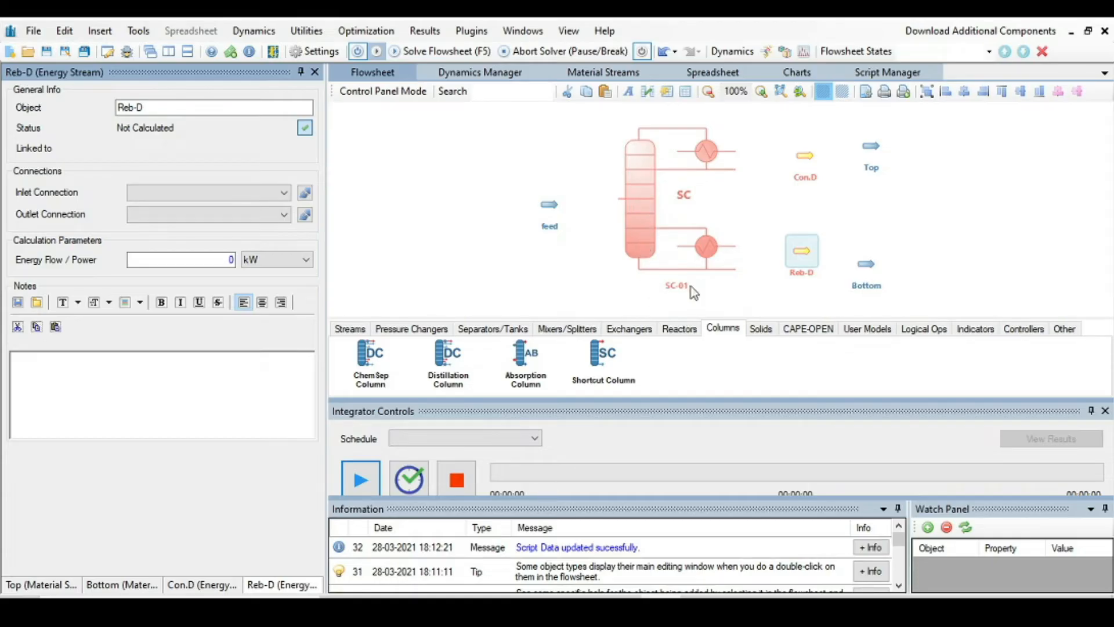
Assign feed, Top and Bottom as the feed, distillate and bottoms streams of shortcut column SC-01
click(649, 194)
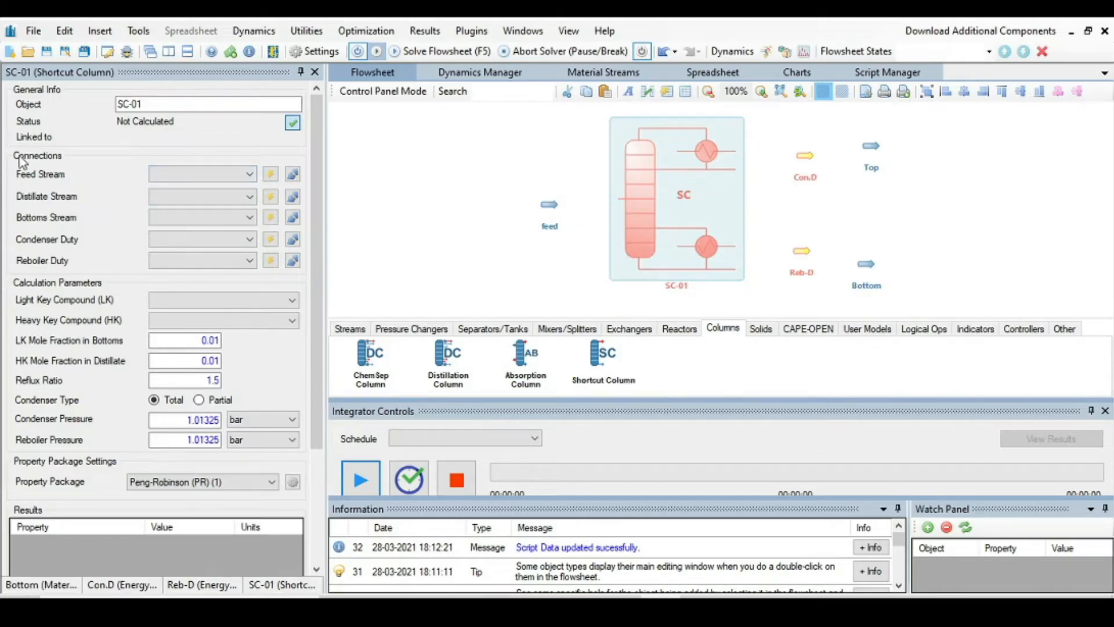
click(249, 176)
click(217, 185)
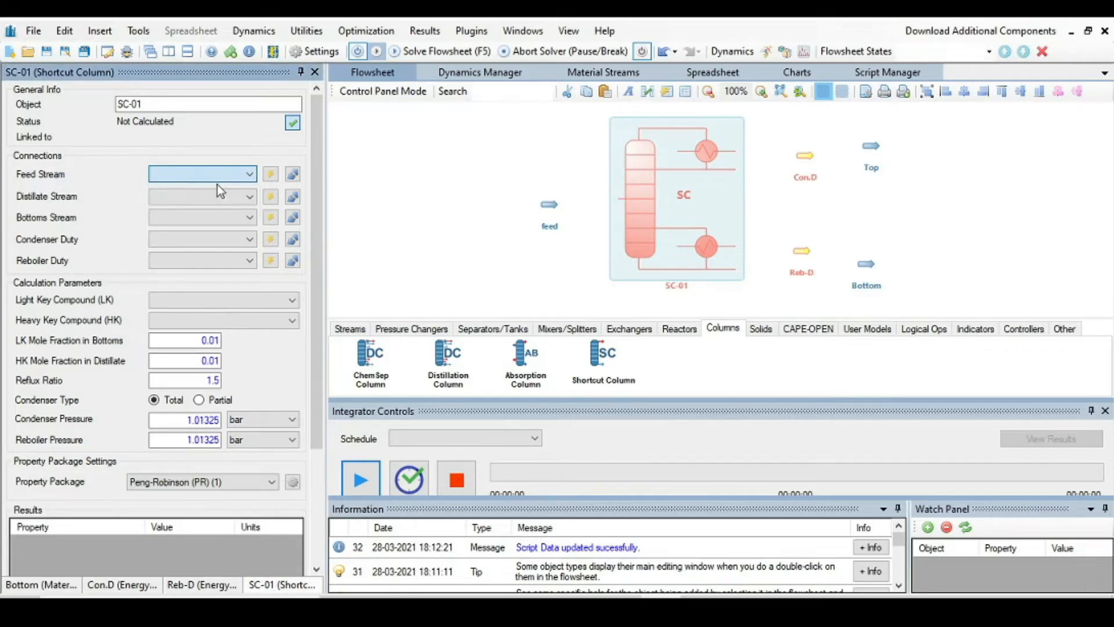
click(249, 197)
click(183, 219)
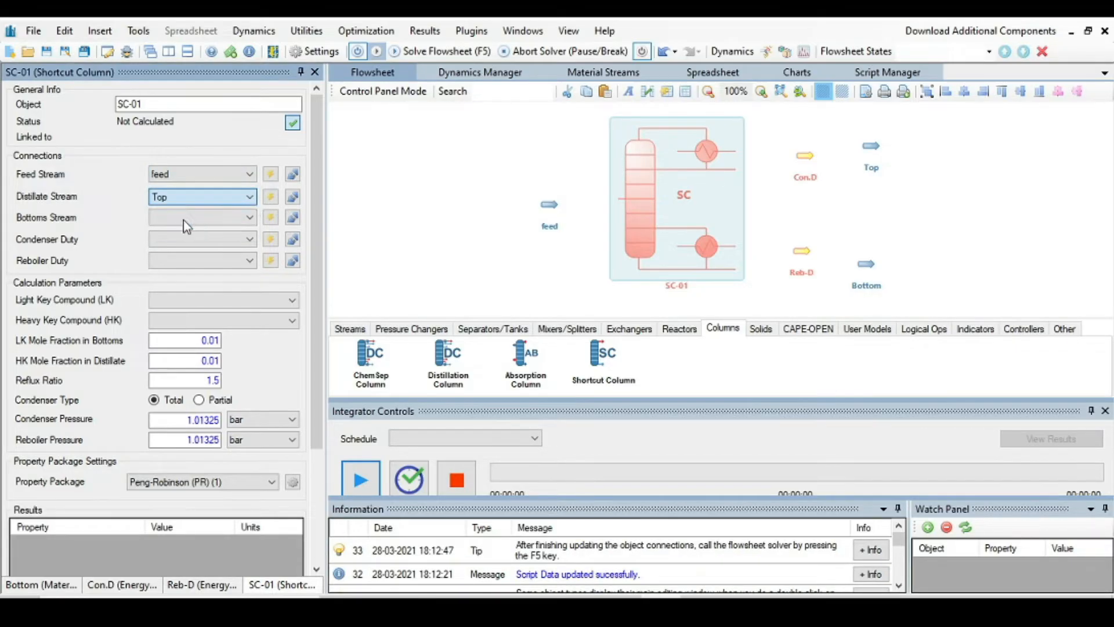
click(249, 218)
click(227, 253)
Assign Con.D as SC-01's condenser duty and Reb-D as its reboiler duty, and reselect feed as the feed stream
click(253, 239)
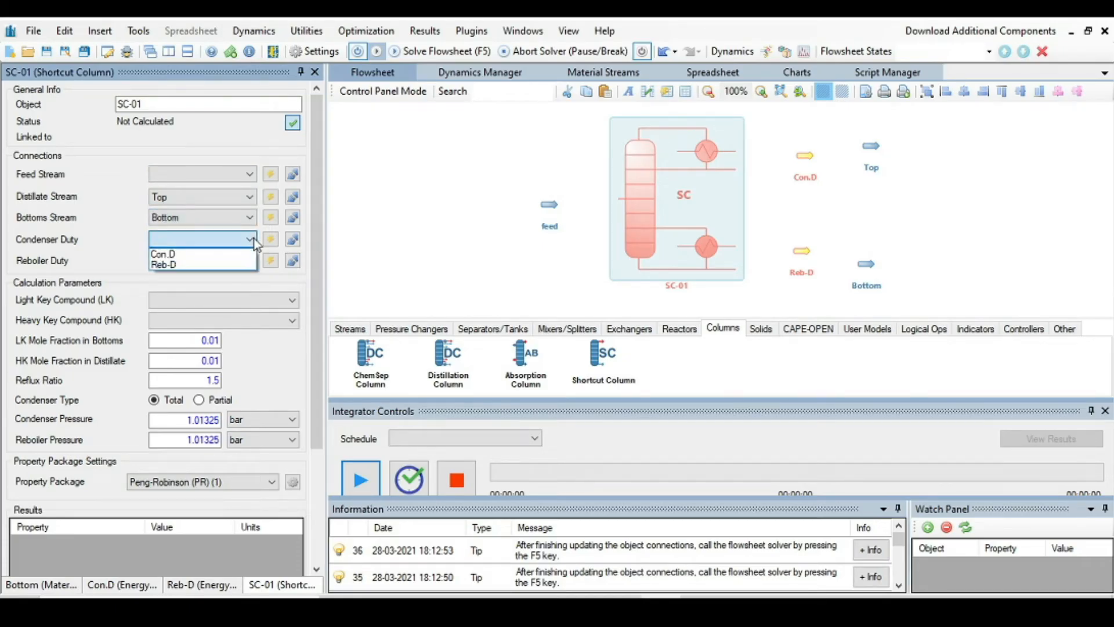
click(197, 256)
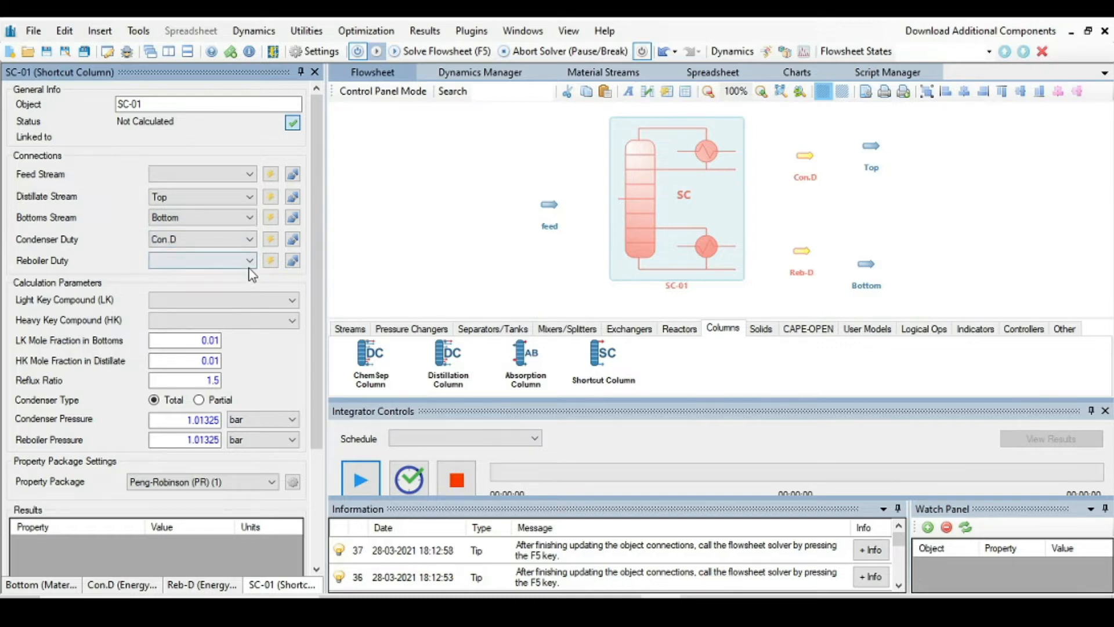
click(250, 261)
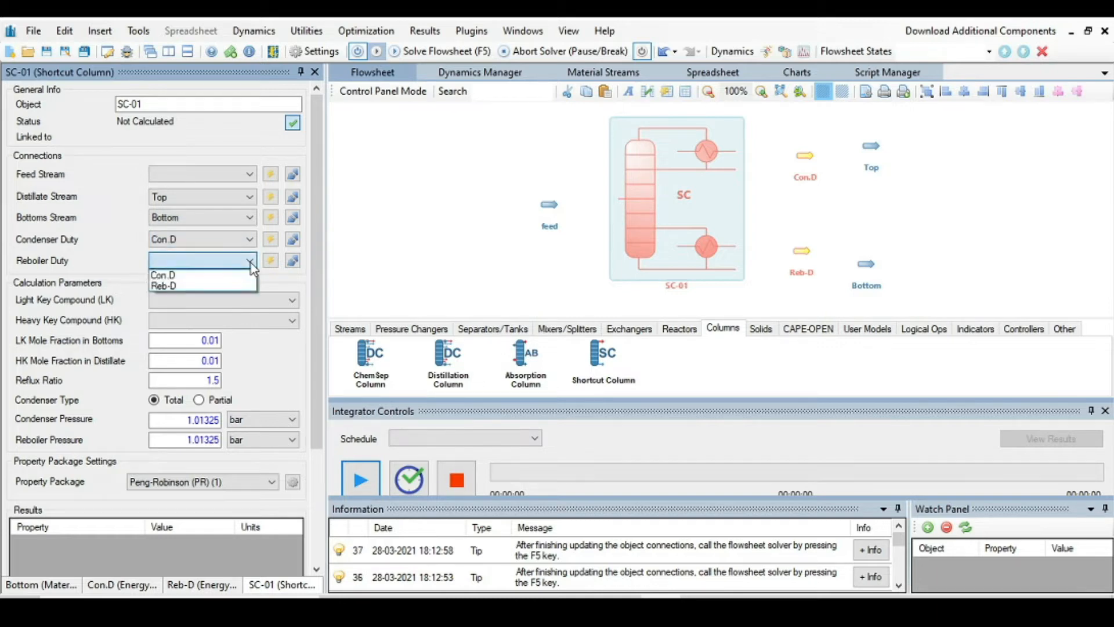
click(232, 289)
click(247, 173)
click(215, 190)
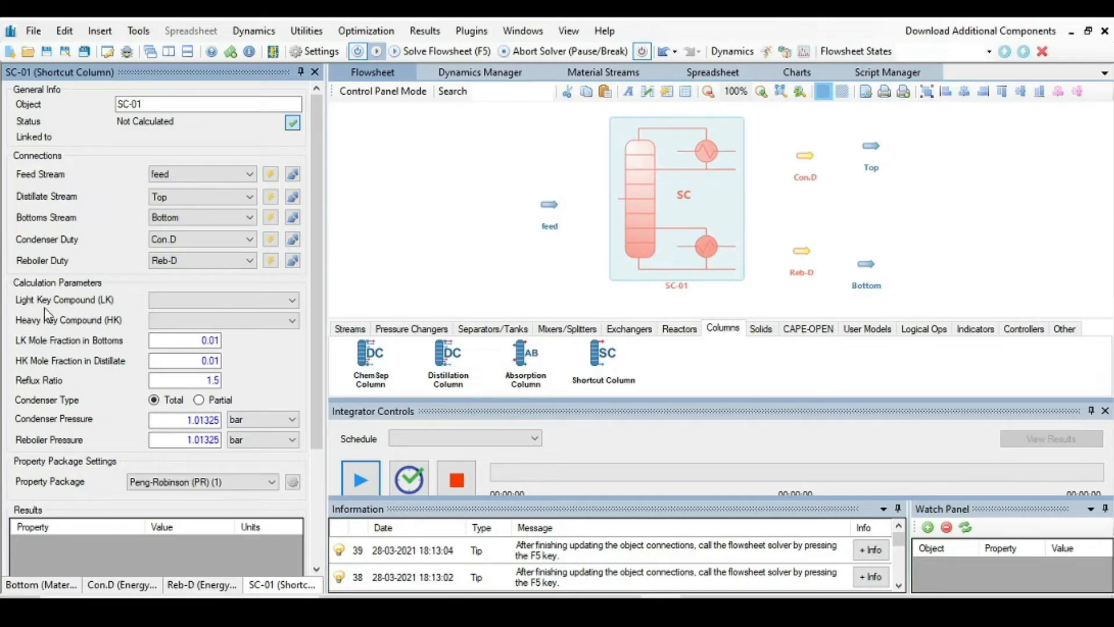
Set SC-01's light key compound to Isopentane and its heavy key compound to N-hexane
click(292, 302)
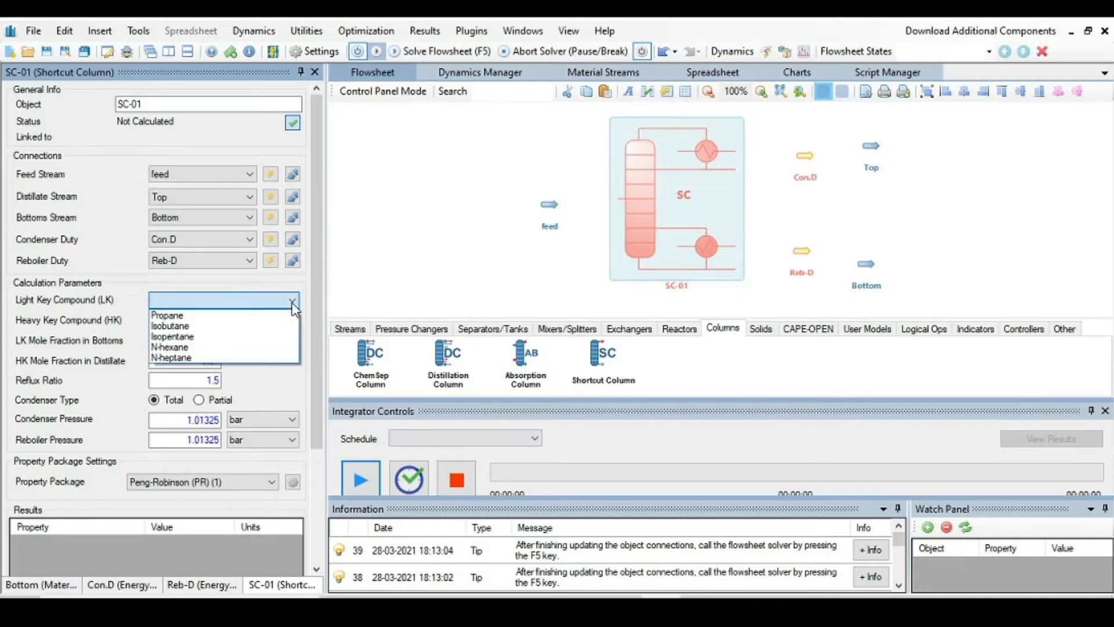
click(265, 341)
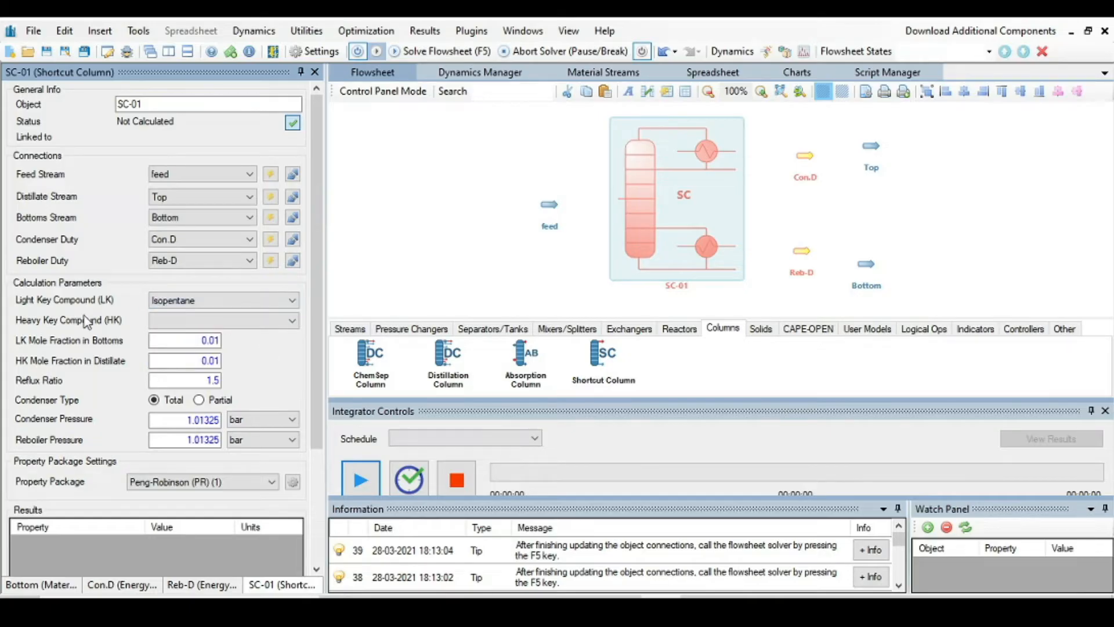
click(291, 320)
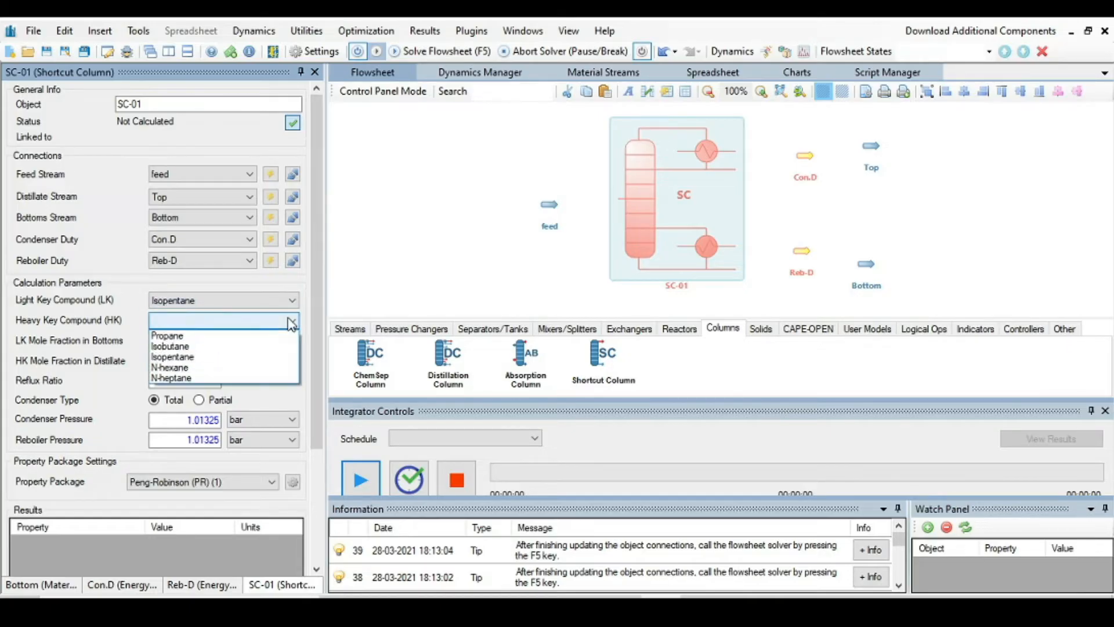
click(242, 366)
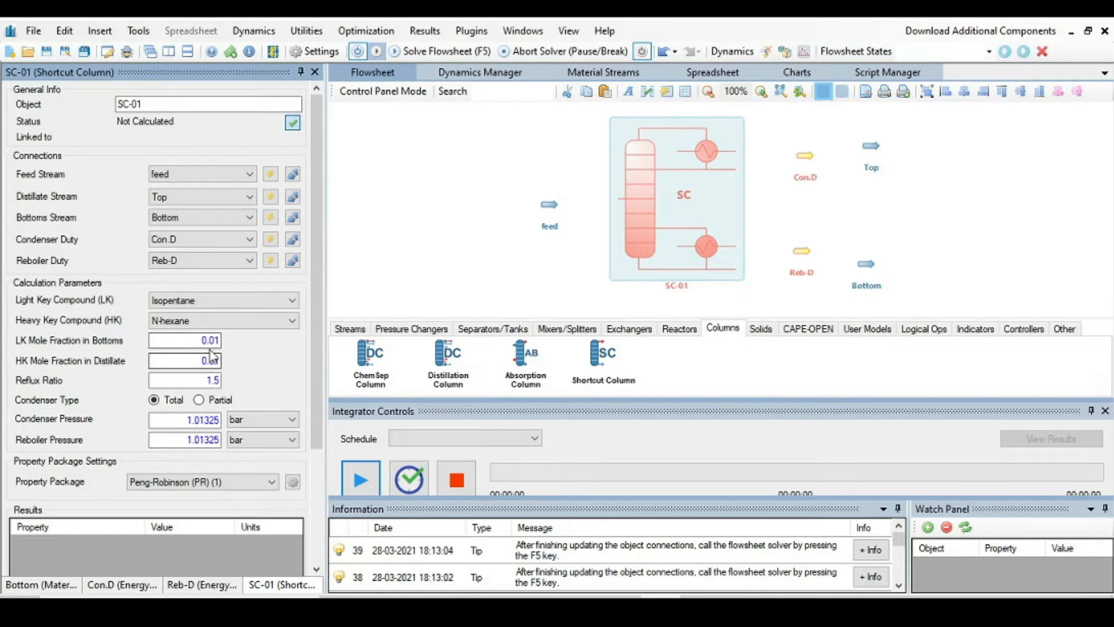
Consult the problem slide in PowerPoint, and set SC-01's condenser pressure to 1.8 bar and reboiler pressure to 2 bar in DWSIM
key(alt+Tab)
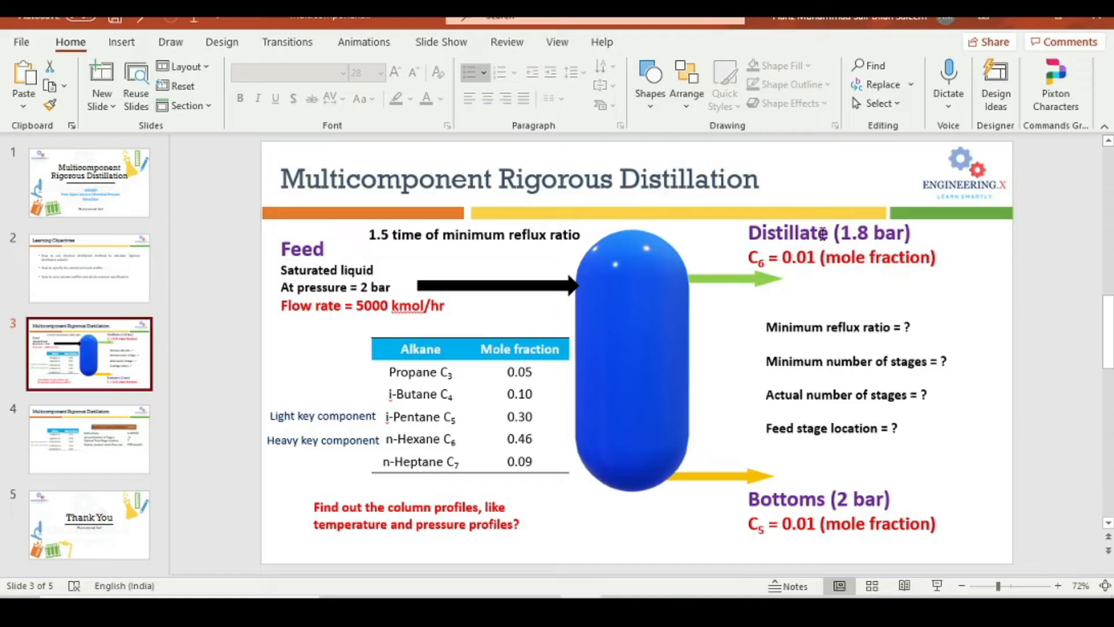
click(592, 610)
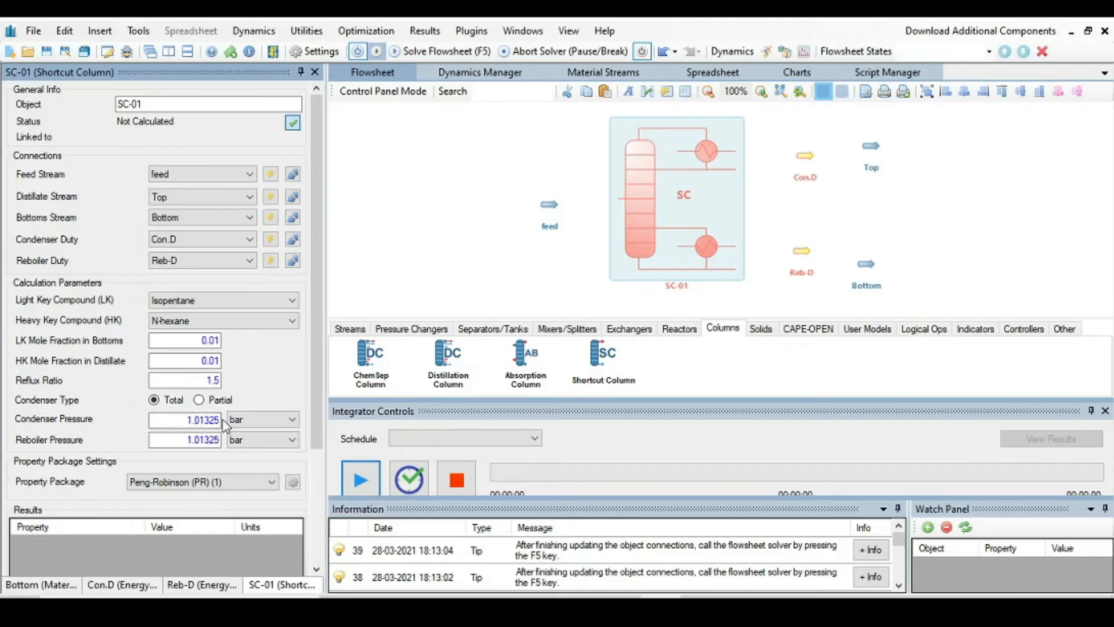
click(582, 606)
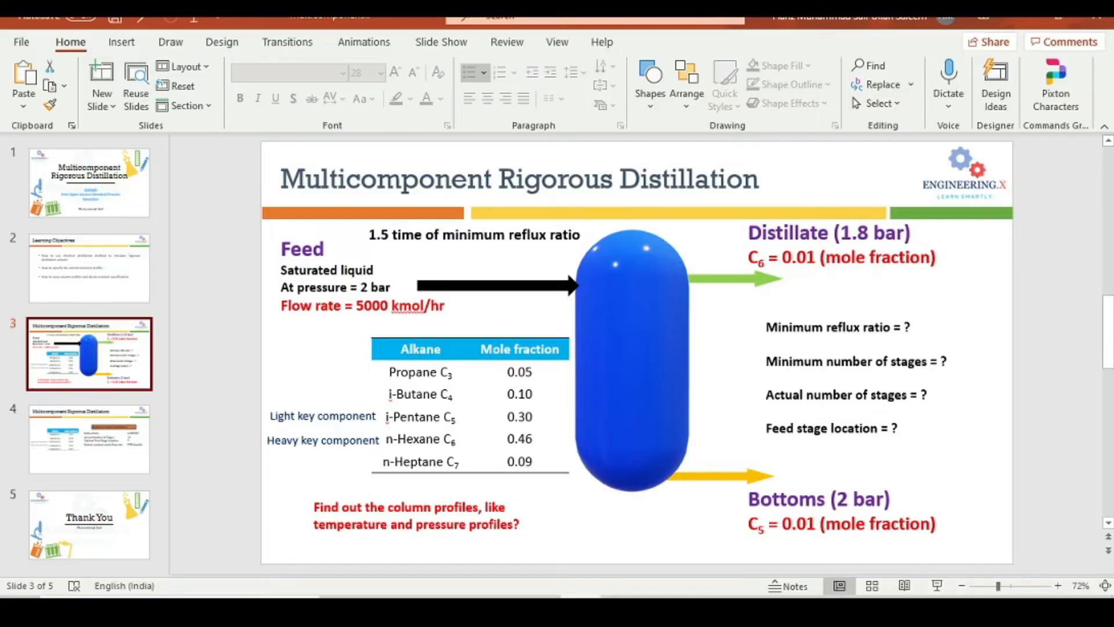
click(660, 606)
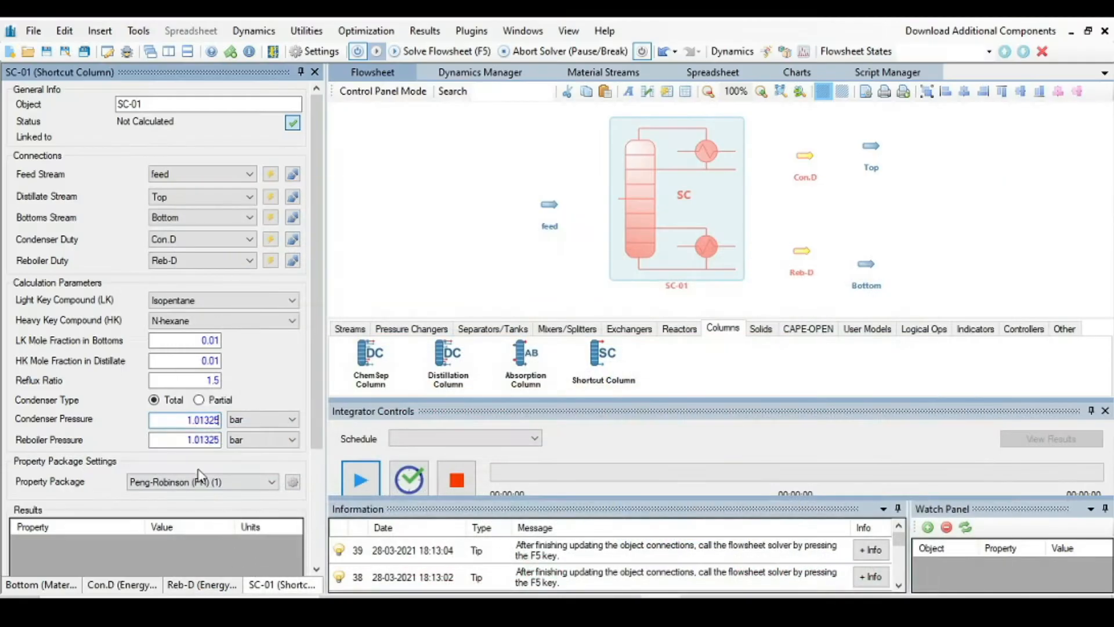
double_click(220, 419)
text(1.8)
key(Return)
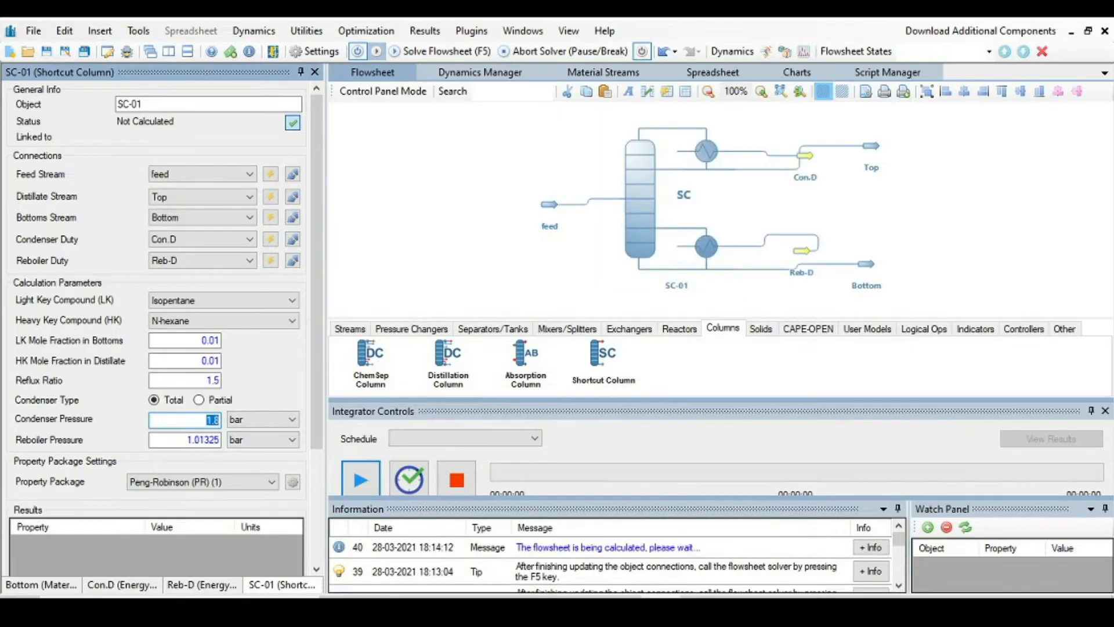
click(220, 438)
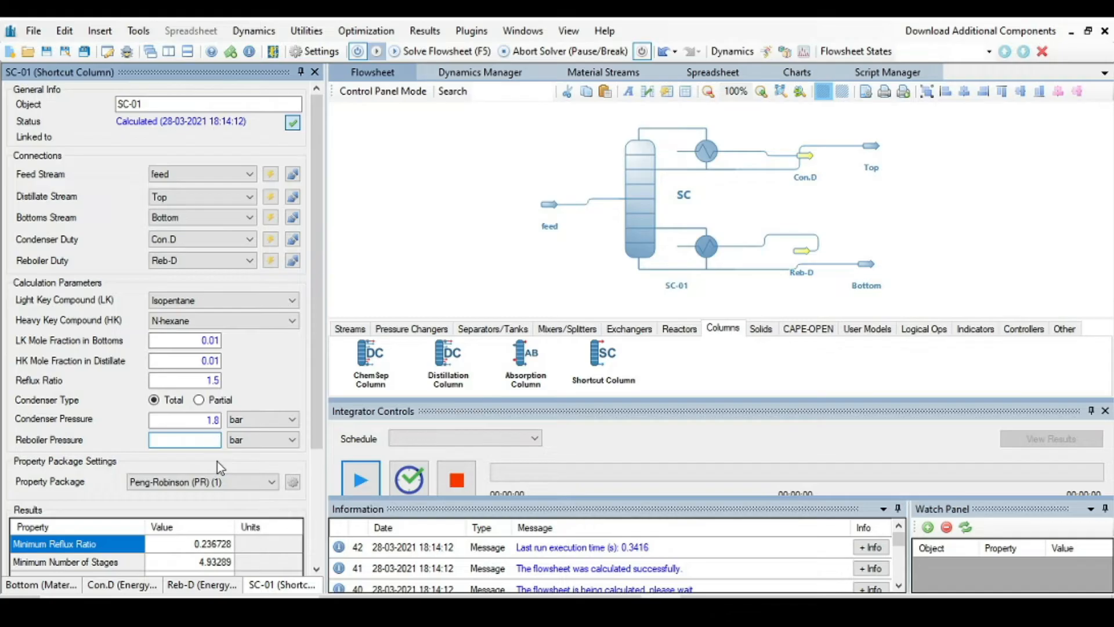
text(2)
key(Return)
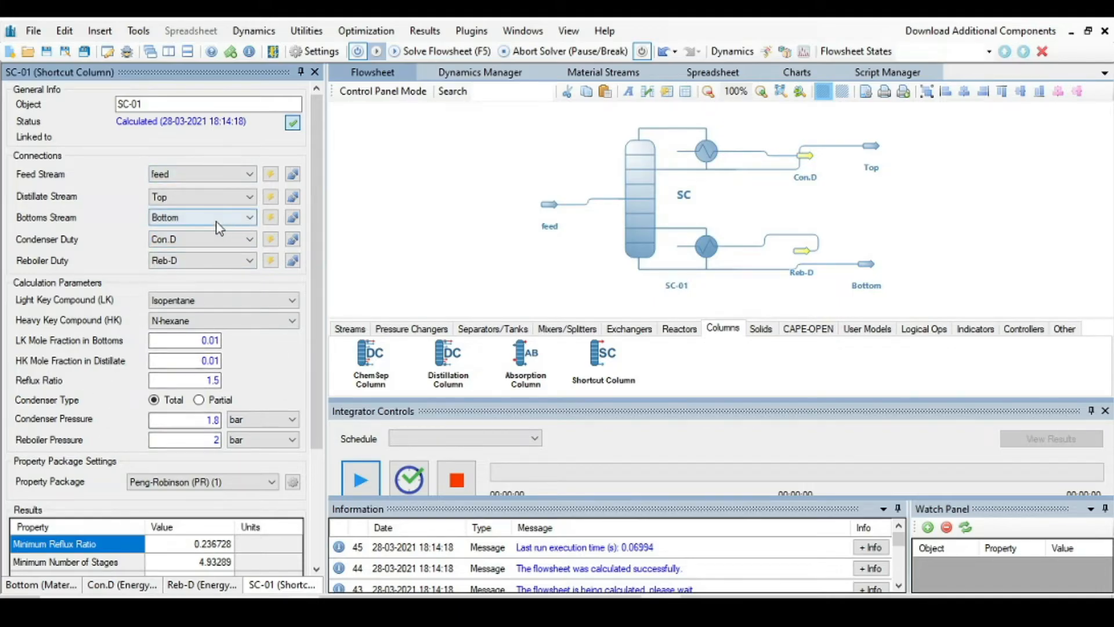
Check the feed conditions on the PowerPoint slide and set the feed stream's flash spec to Pressure and Vapor Fraction (PVF) in DWSIM
mouse_move(554, 214)
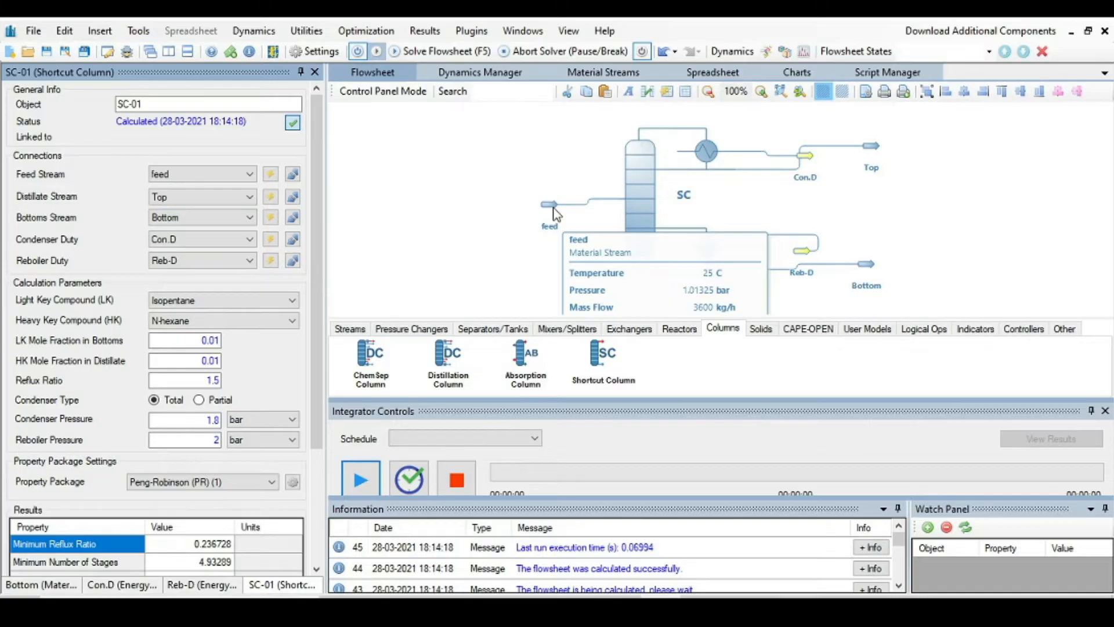
click(555, 214)
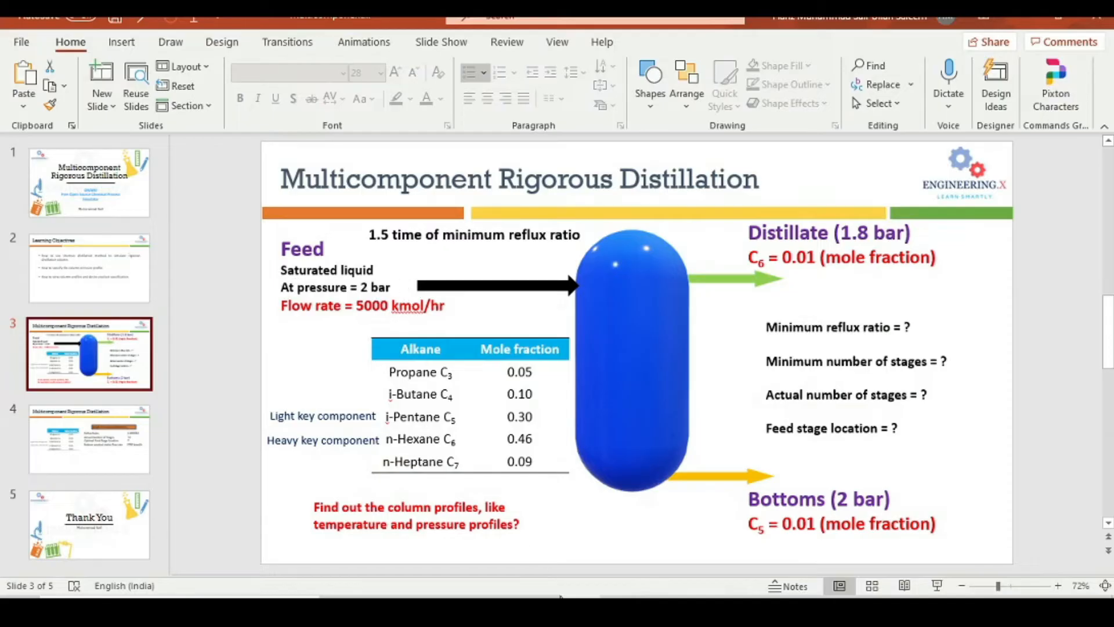
key(alt+Tab)
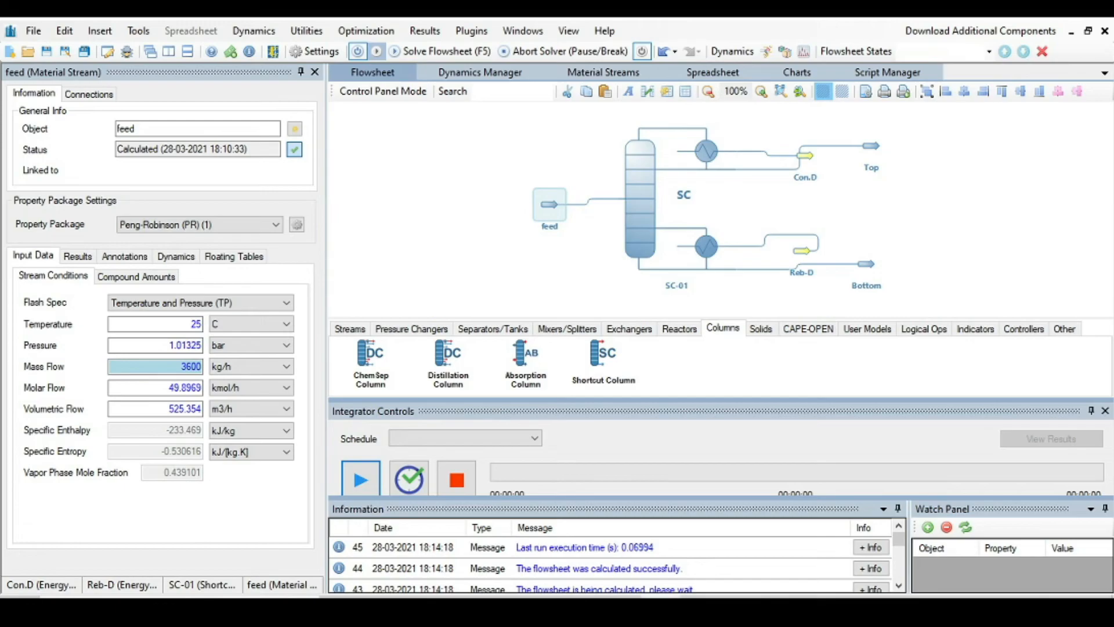
click(287, 304)
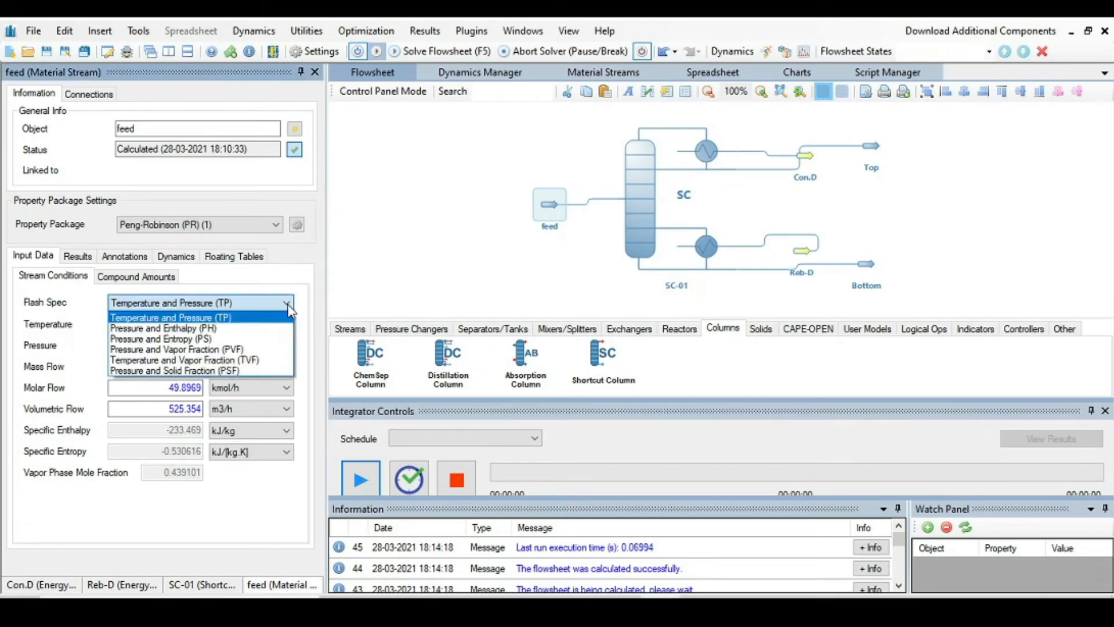
click(187, 351)
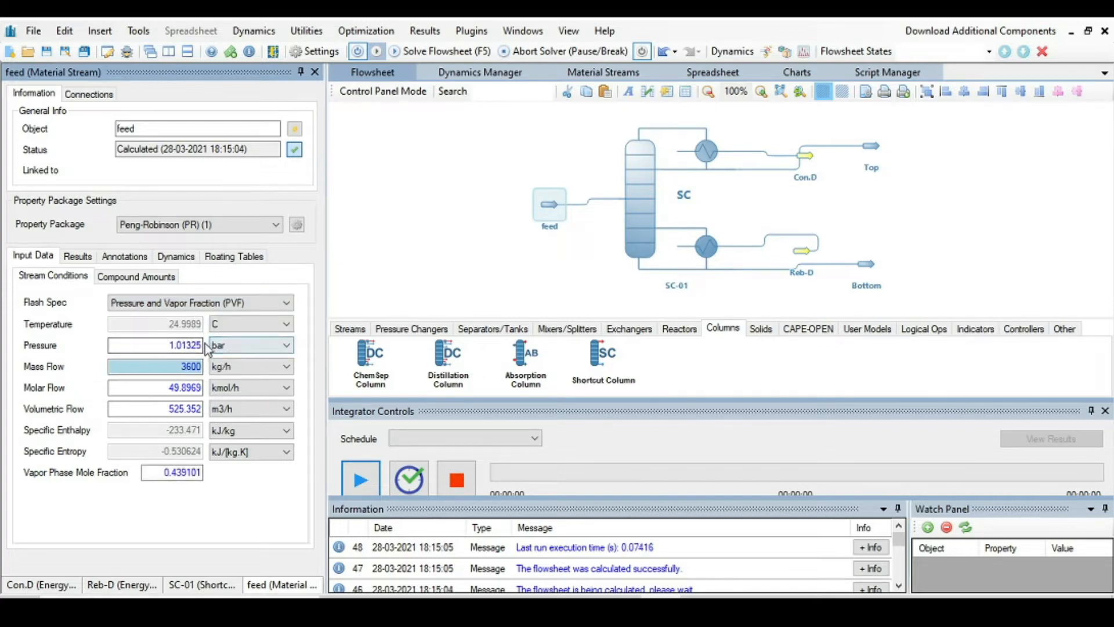
Set the feed stream's pressure to 2 bar
mouse_move(199, 430)
key(BackSpace)
key(BackSpace)
key(BackSpace)
key(BackSpace)
key(BackSpace)
key(BackSpace)
key(BackSpace)
text(2)
key(Return)
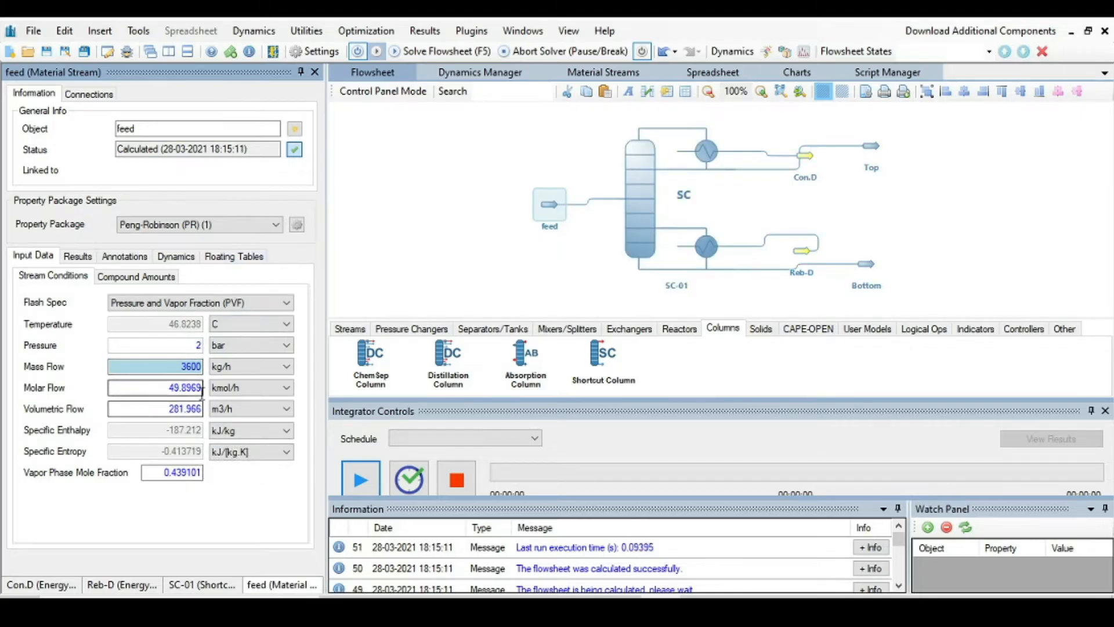
Set the feed stream's molar flow to 5000 kmol/h
key(BackSpace)
key(BackSpace)
key(BackSpace)
key(BackSpace)
key(BackSpace)
key(BackSpace)
key(BackSpace)
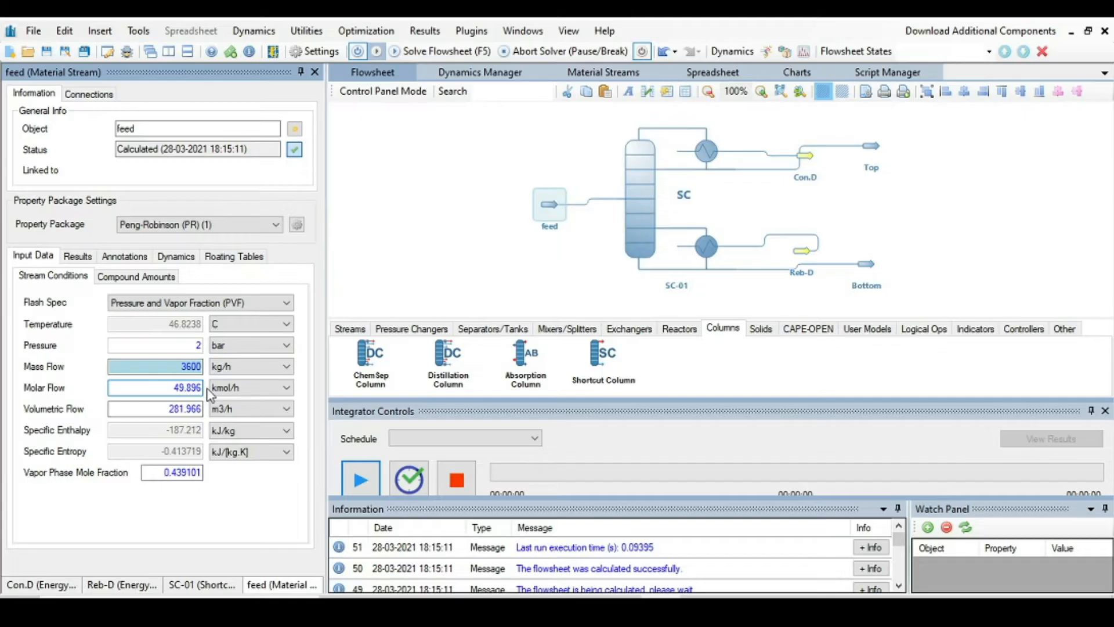
text(5000)
key(Return)
Set the feed stream's vapor phase mole fraction to 0 for a saturated liquid
drag(198, 475, 161, 468)
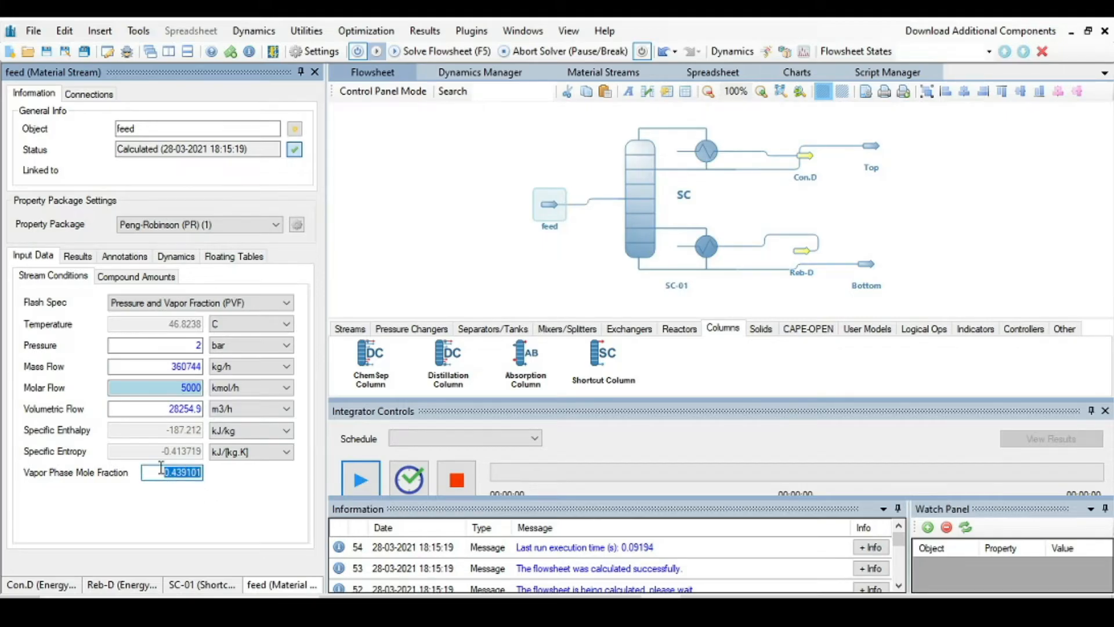
key(BackSpace)
key(Return)
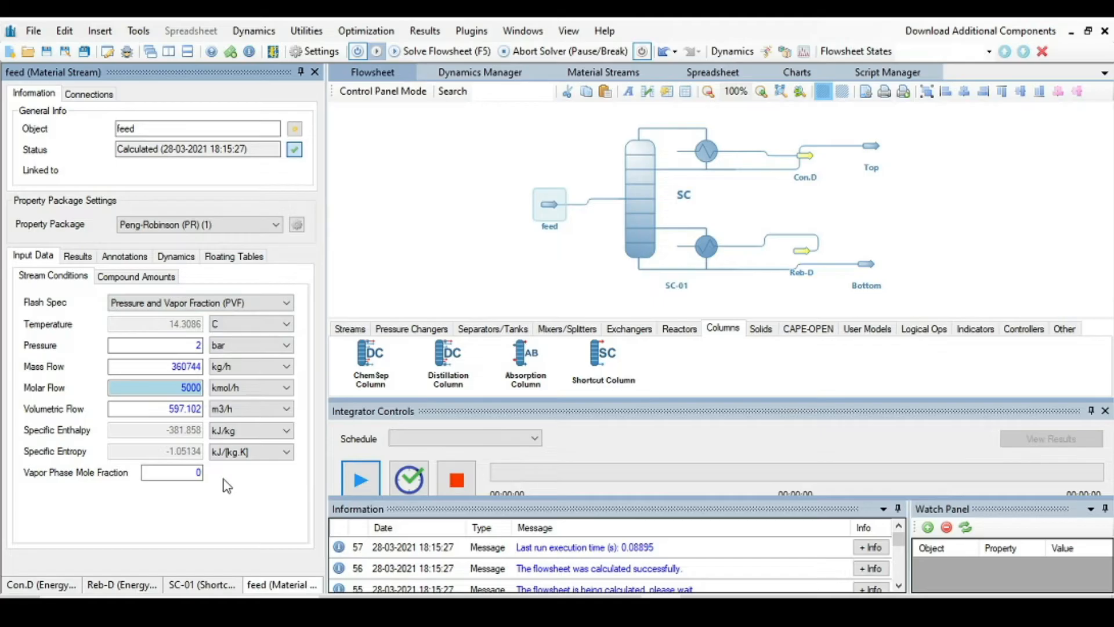
Check the feed composition on the slide and set the feed stream's mole fractions to 0.05 for propane and 0.1 for isobutane
click(138, 278)
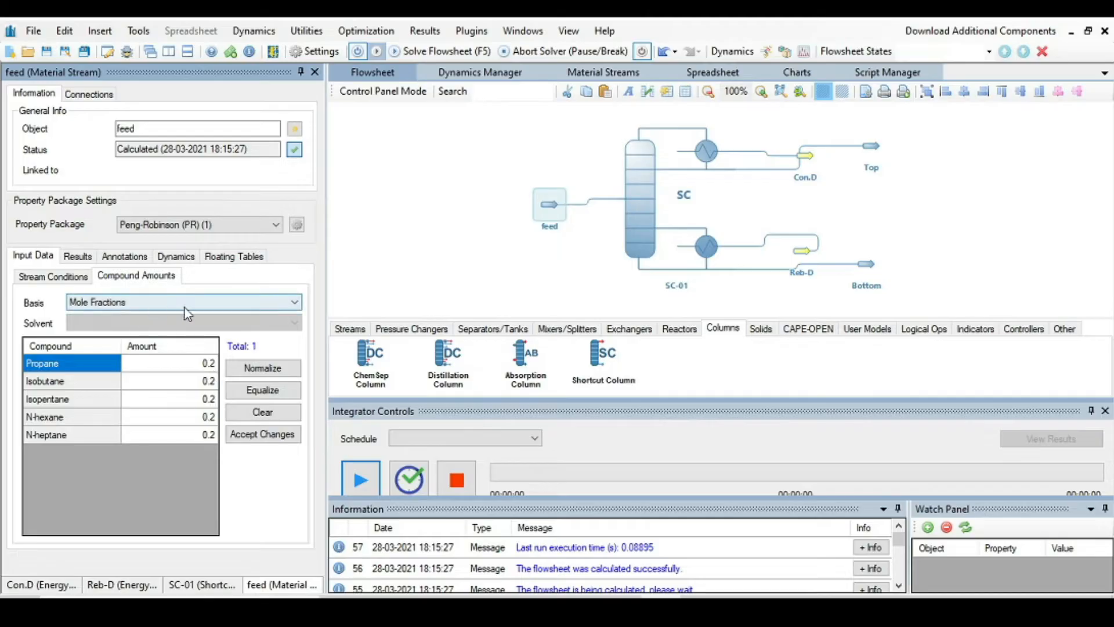
click(212, 364)
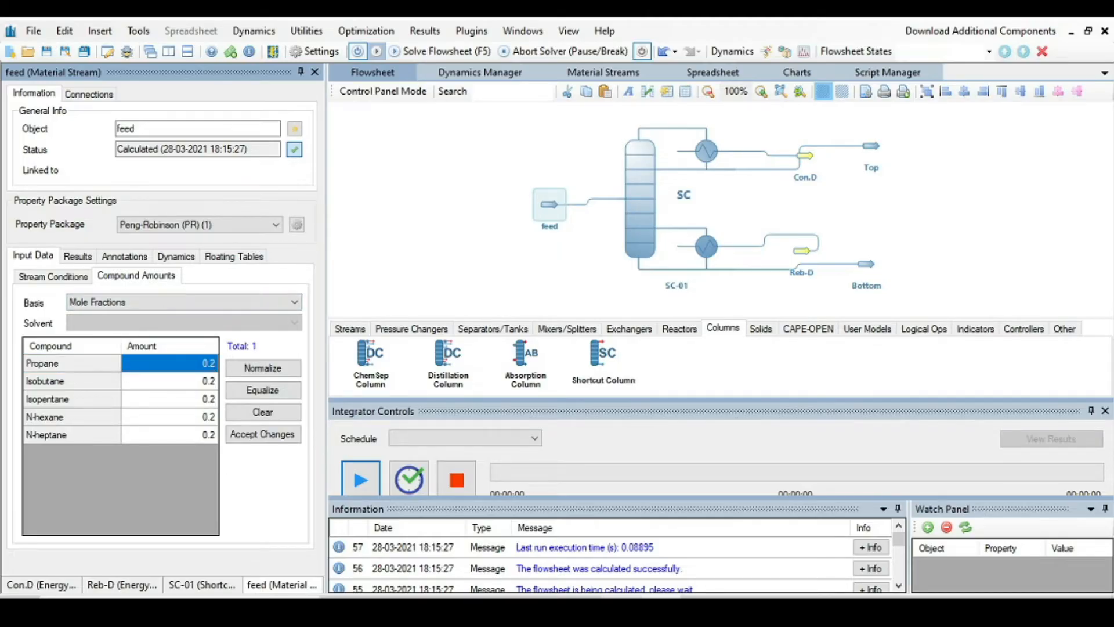
click(581, 609)
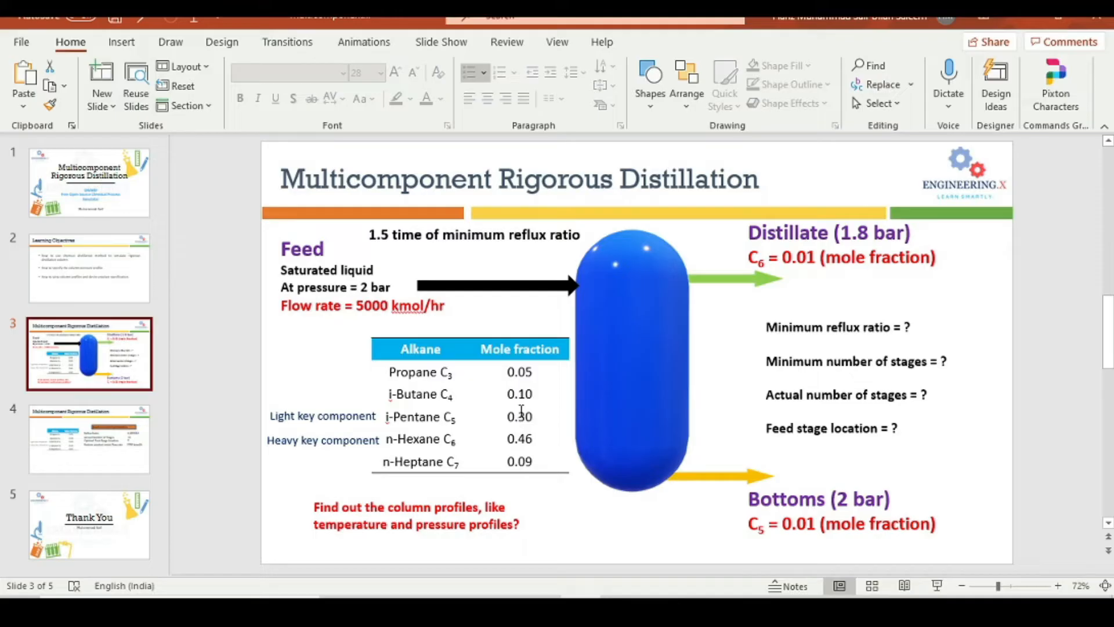
mouse_move(662, 610)
click(666, 530)
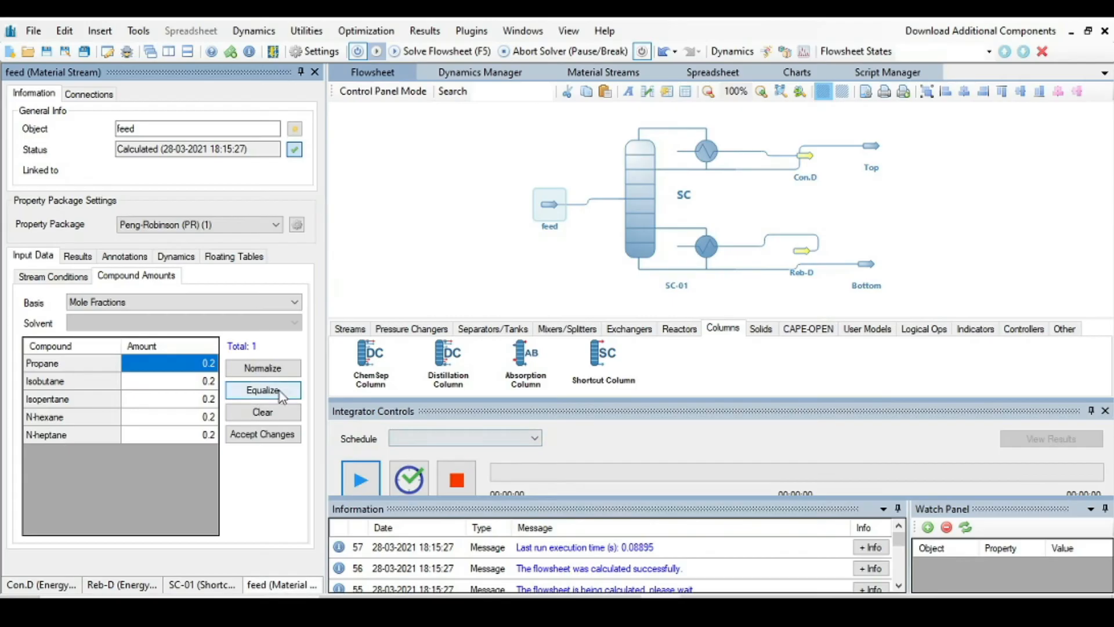
text(0)
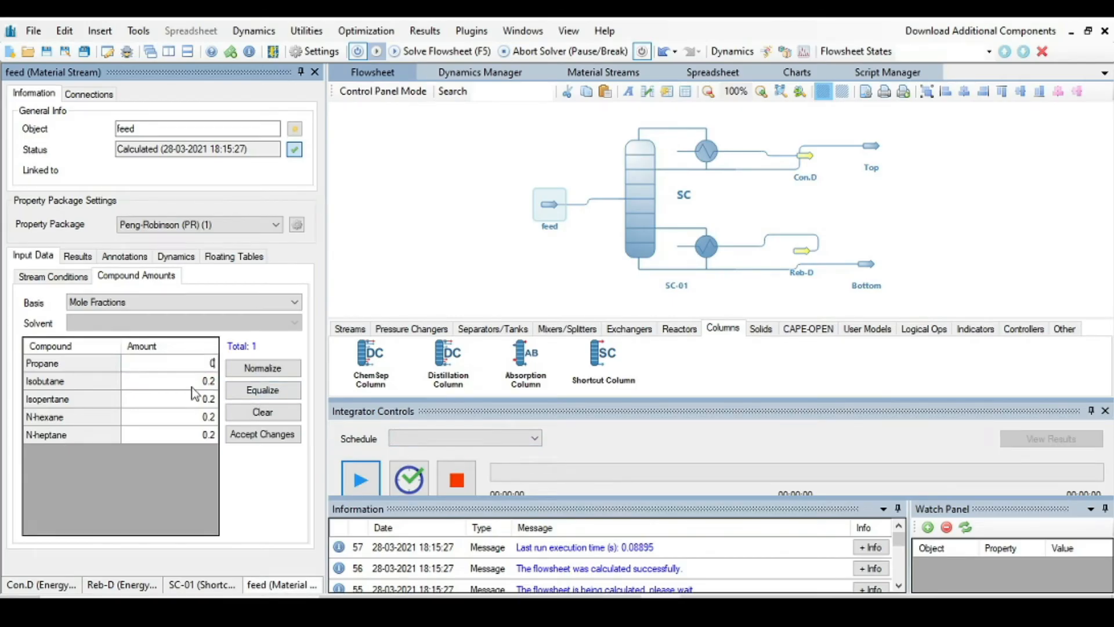
text(.05)
key(Return)
text(0)
key(Return)
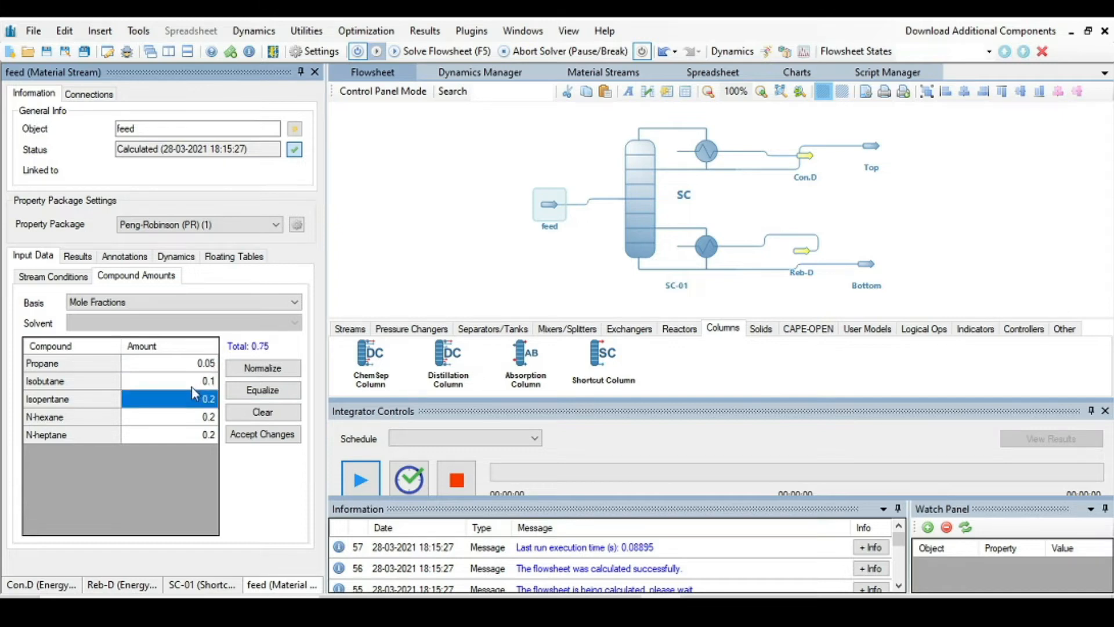
Set the feed's mole fractions to 0.3 for isopentane, 0.45 for n-hexane and 0.09 for n-heptane
text(0)
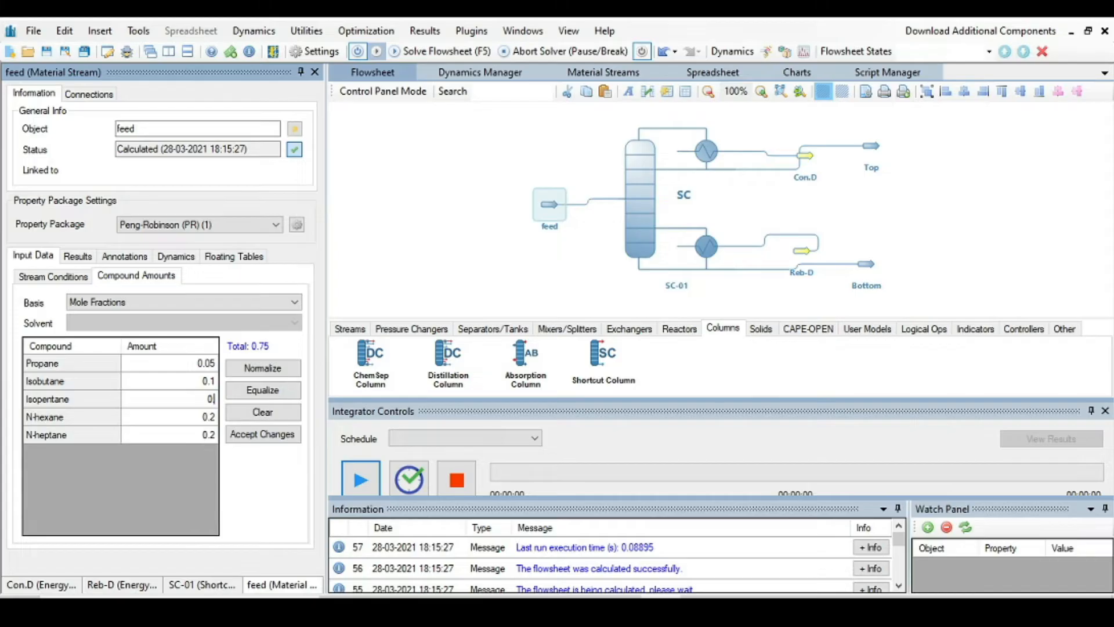
text(.3)
key(Return)
text(0.45)
key(Return)
text(0.05)
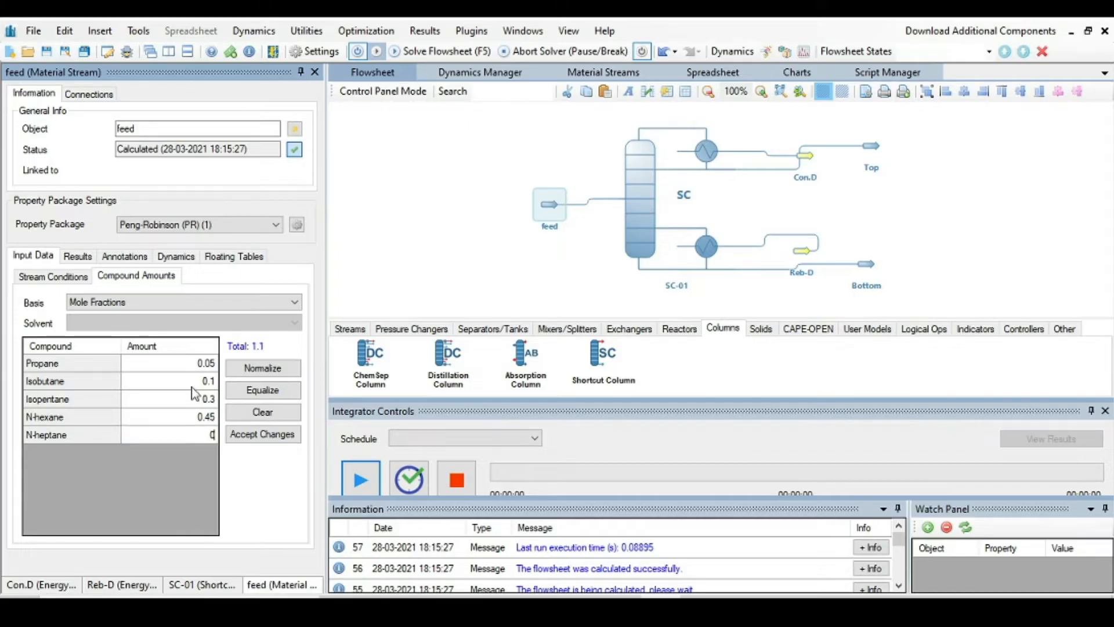
key(Return)
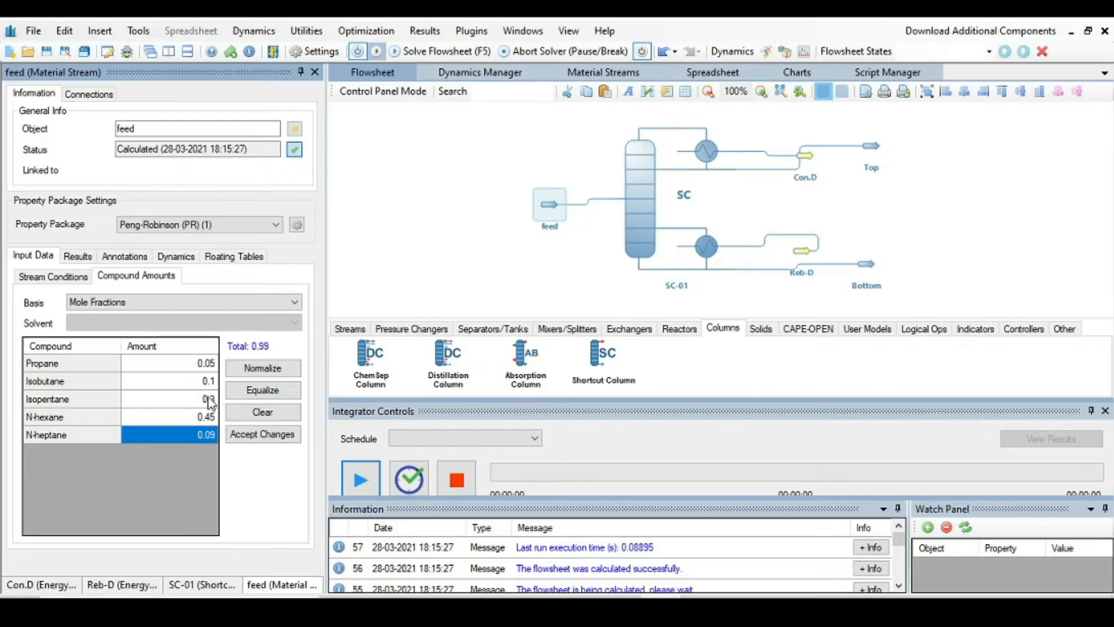
Recheck the slide's composition, correct the feed's n-hexane mole fraction to 0.46 and accept the composition changes
click(215, 420)
click(581, 605)
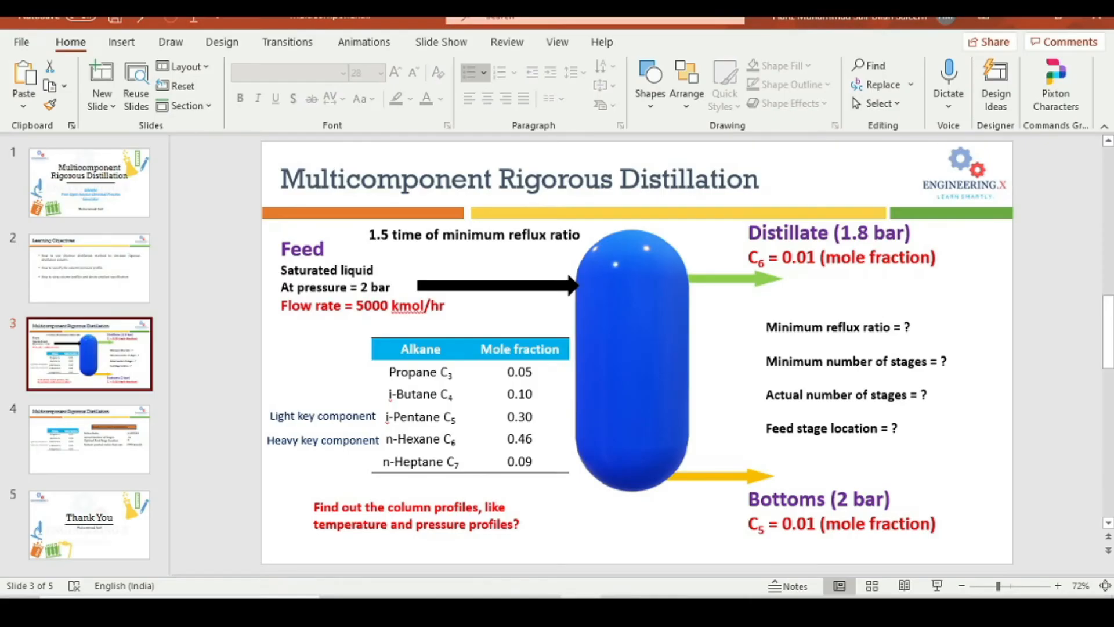
click(660, 604)
click(214, 418)
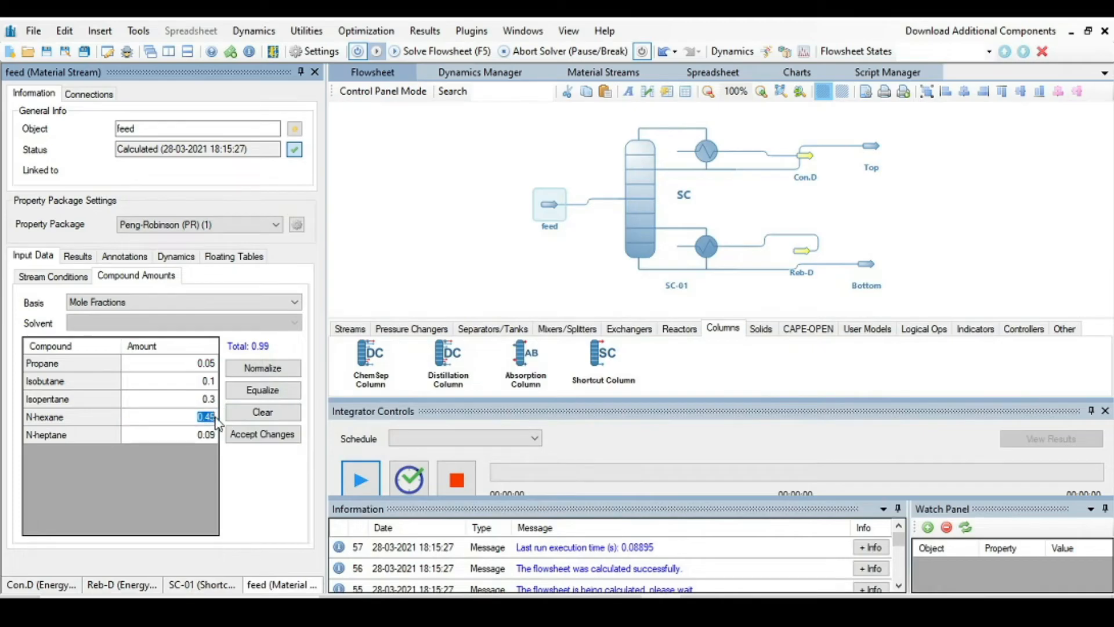
text(0.46)
key(Return)
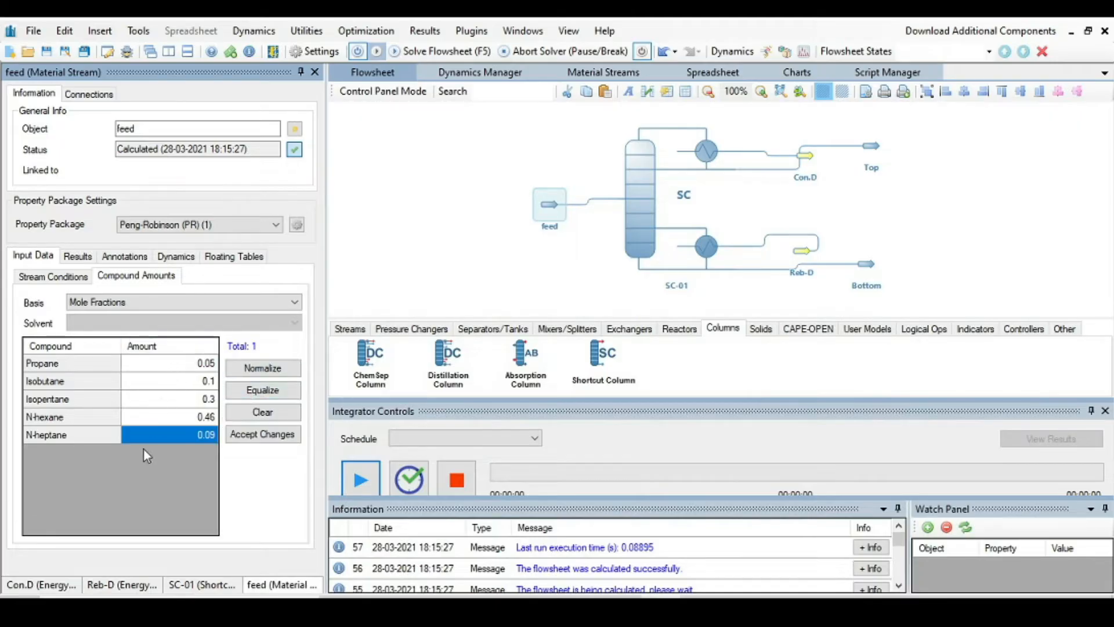
click(257, 442)
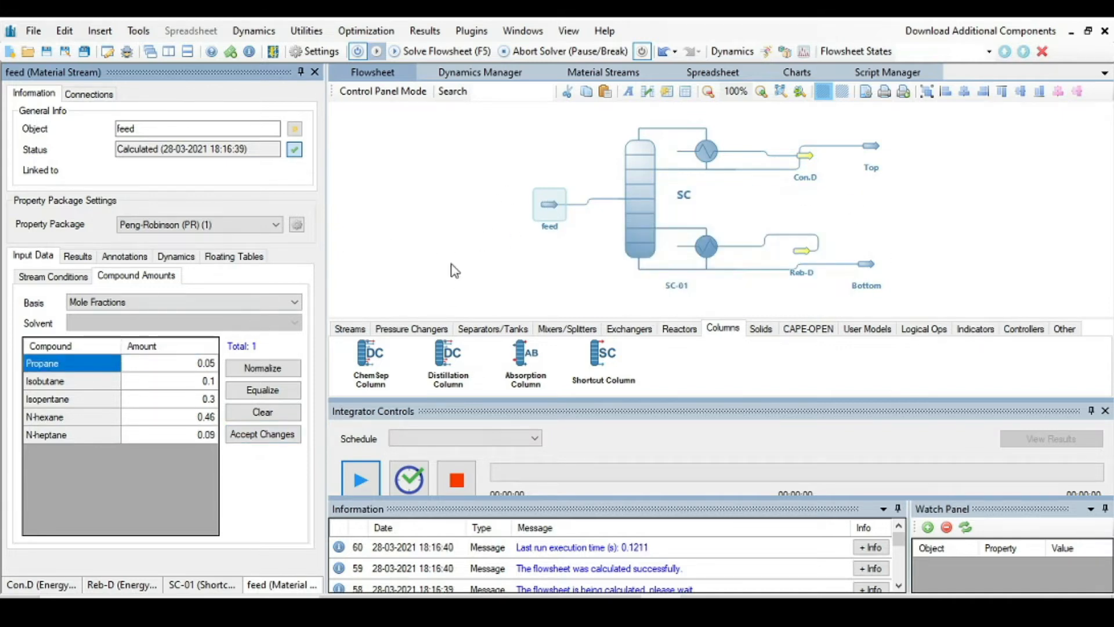
Solve the flowsheet with the updated feed composition
click(508, 246)
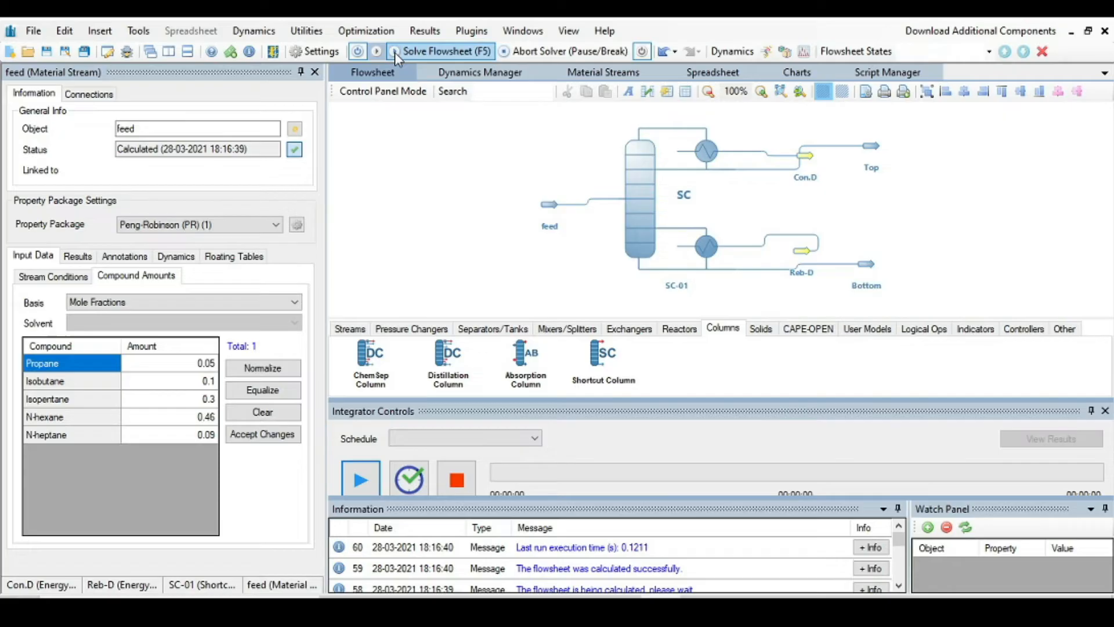
click(428, 52)
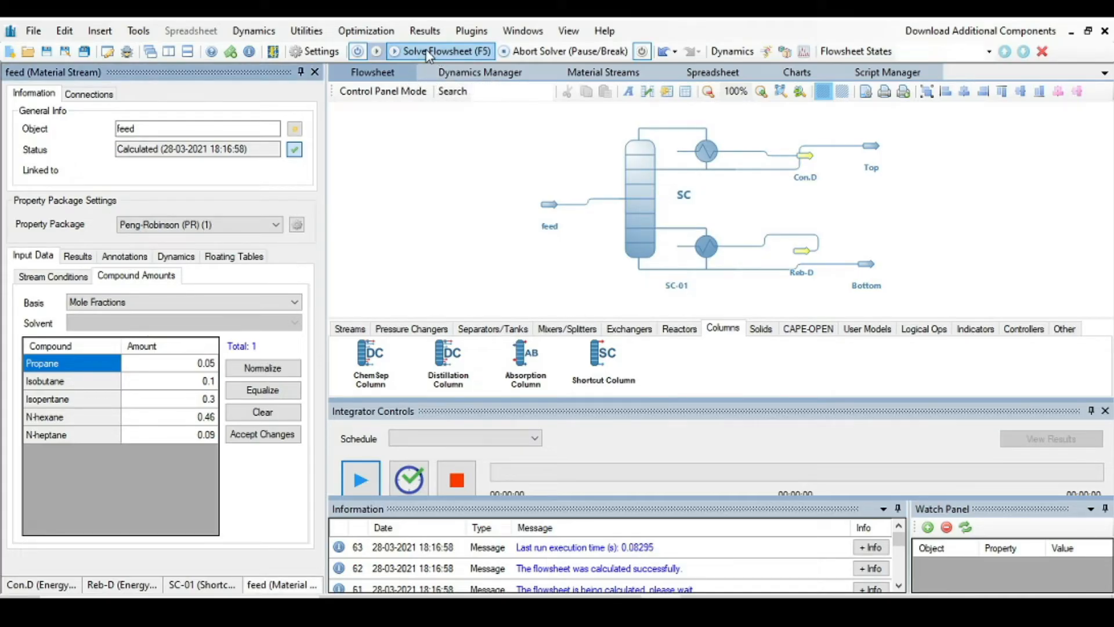
mouse_move(685, 169)
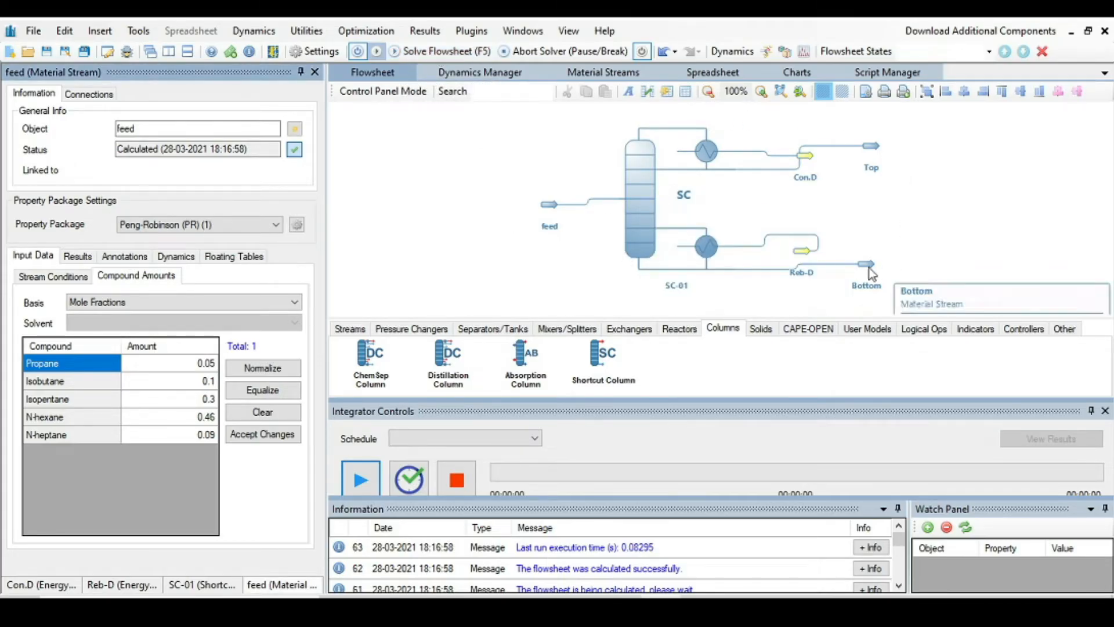
Close the Integrator Controls to enlarge the flowsheet area, and move SC-01 lower and the Reb-D energy stream beside the column's reboiler
click(1105, 410)
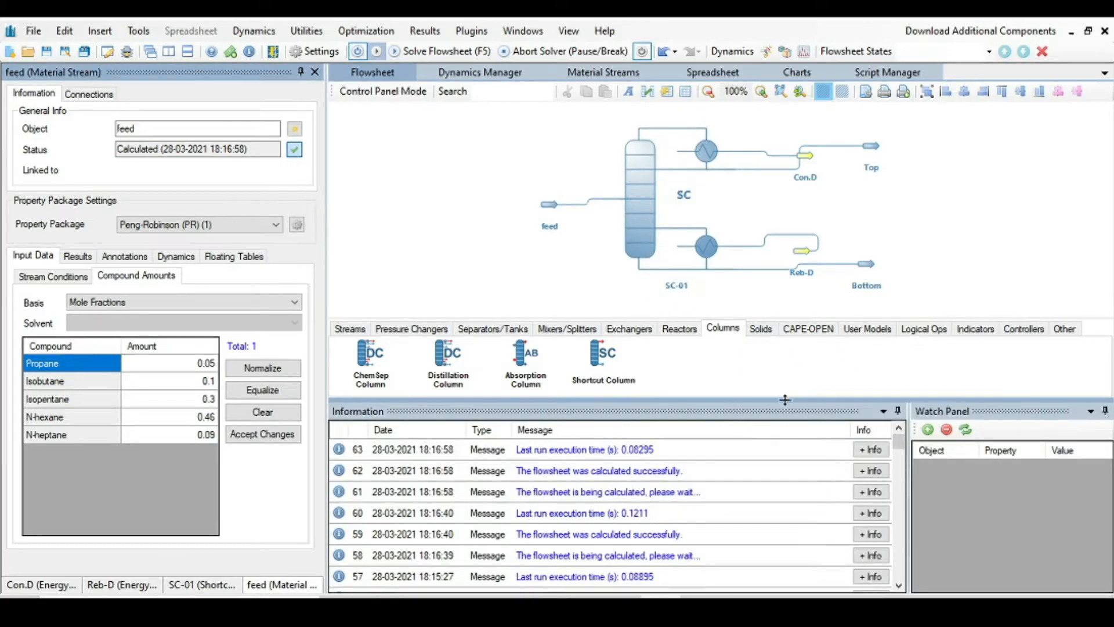
drag(778, 401, 783, 500)
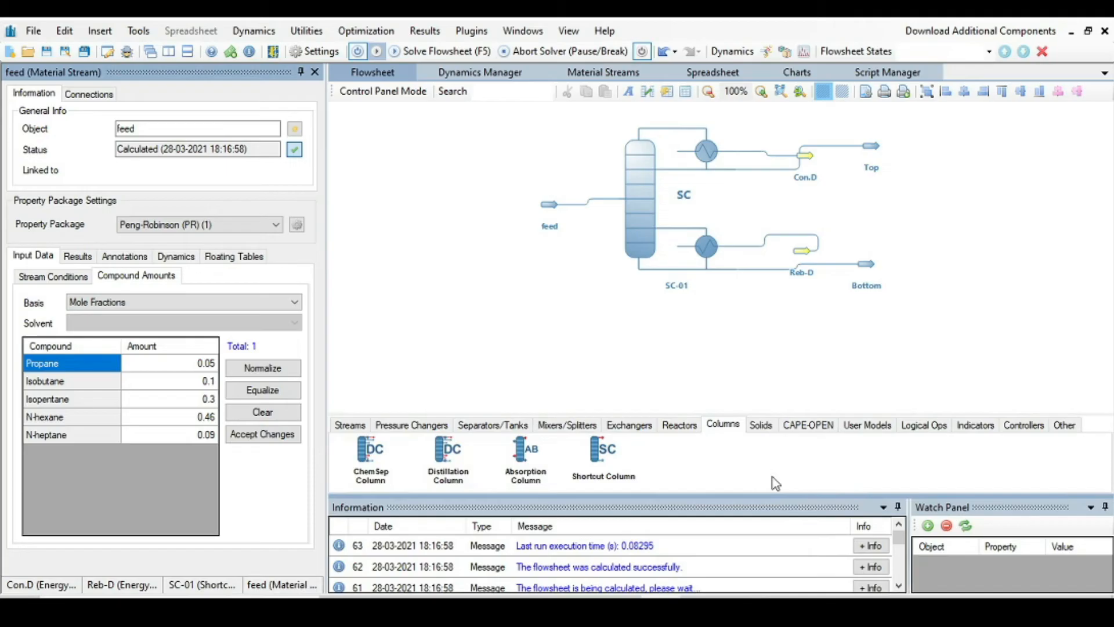
drag(622, 231, 615, 279)
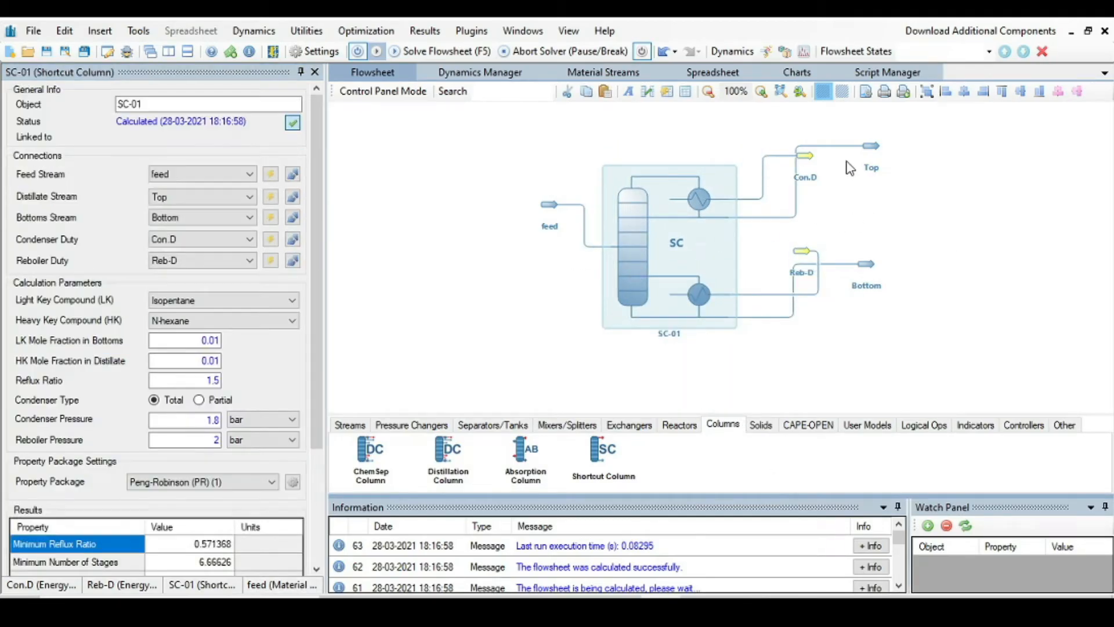
click(885, 208)
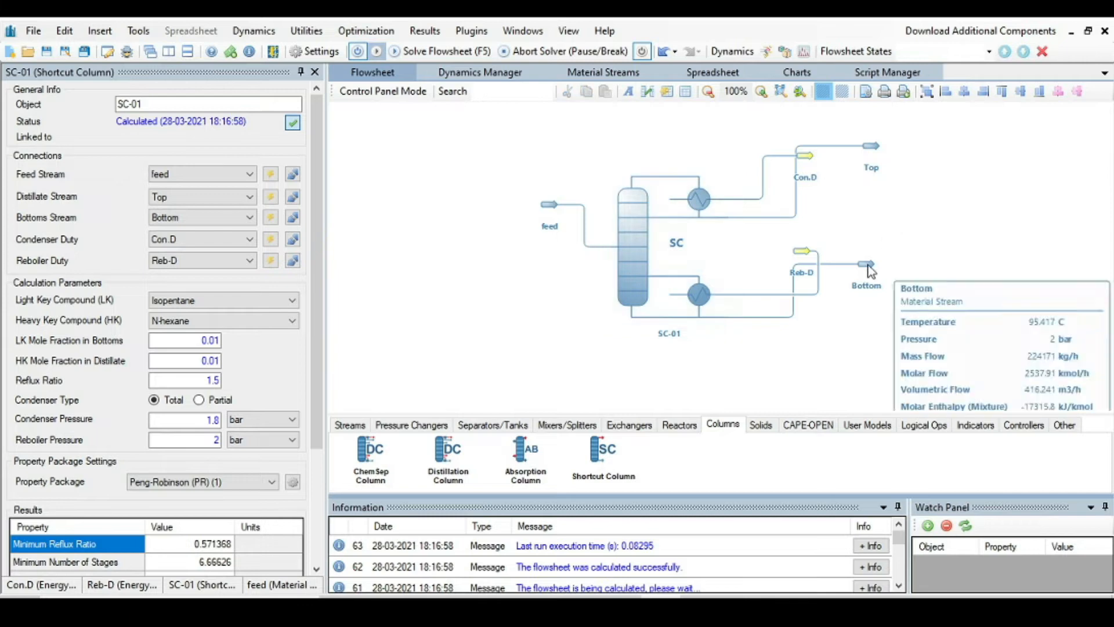
mouse_move(802, 258)
drag(801, 259, 725, 248)
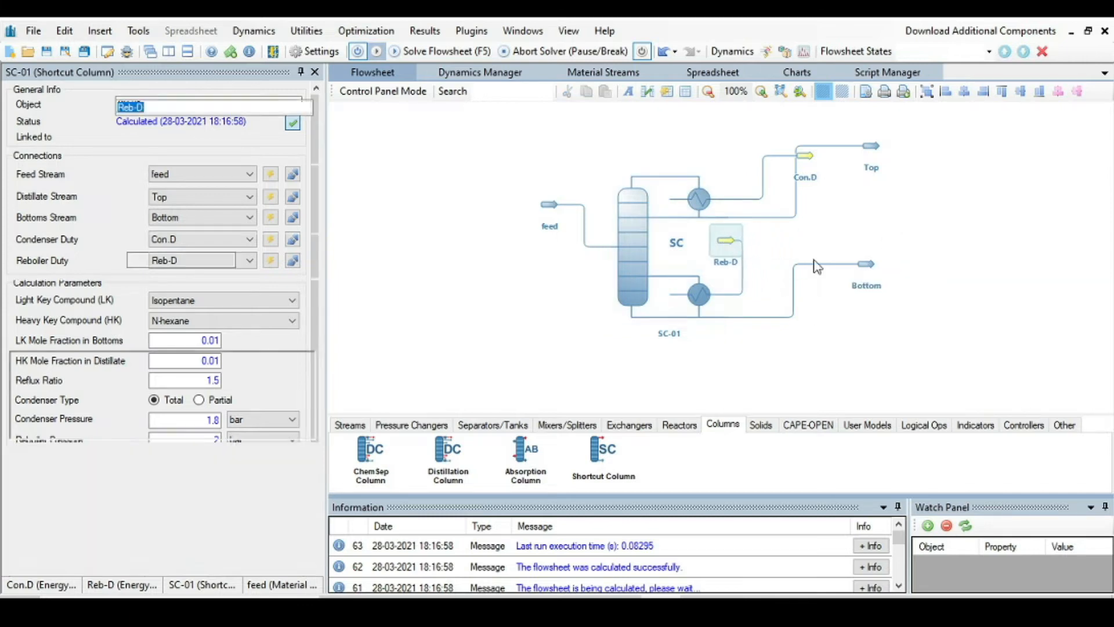
Examine the conditions and compound mole fractions of the Bottom and Top product streams
click(869, 270)
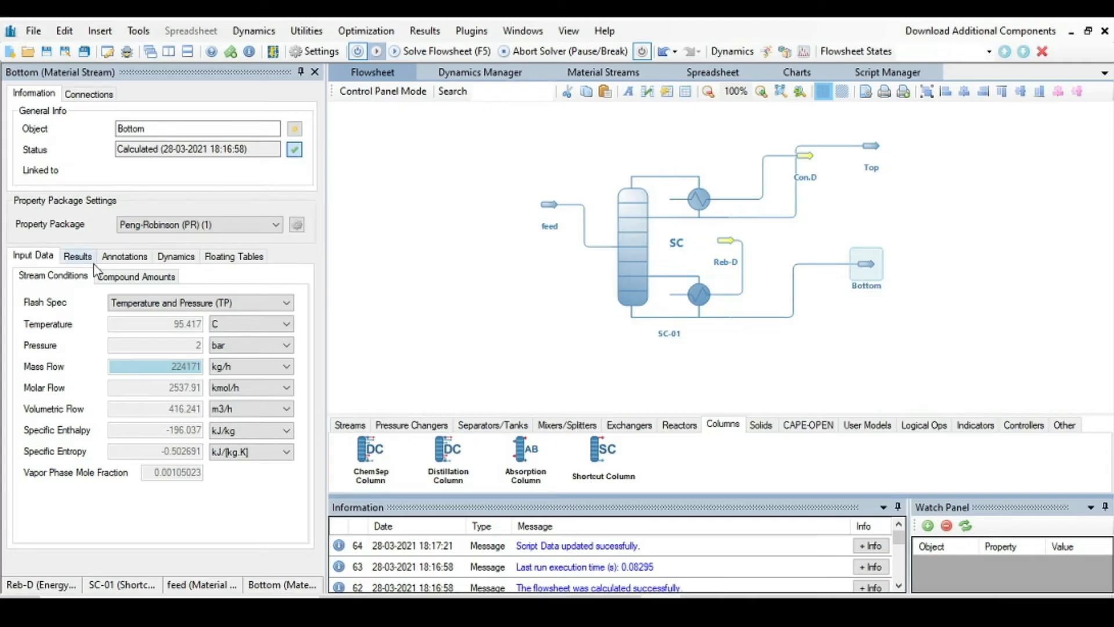
click(134, 277)
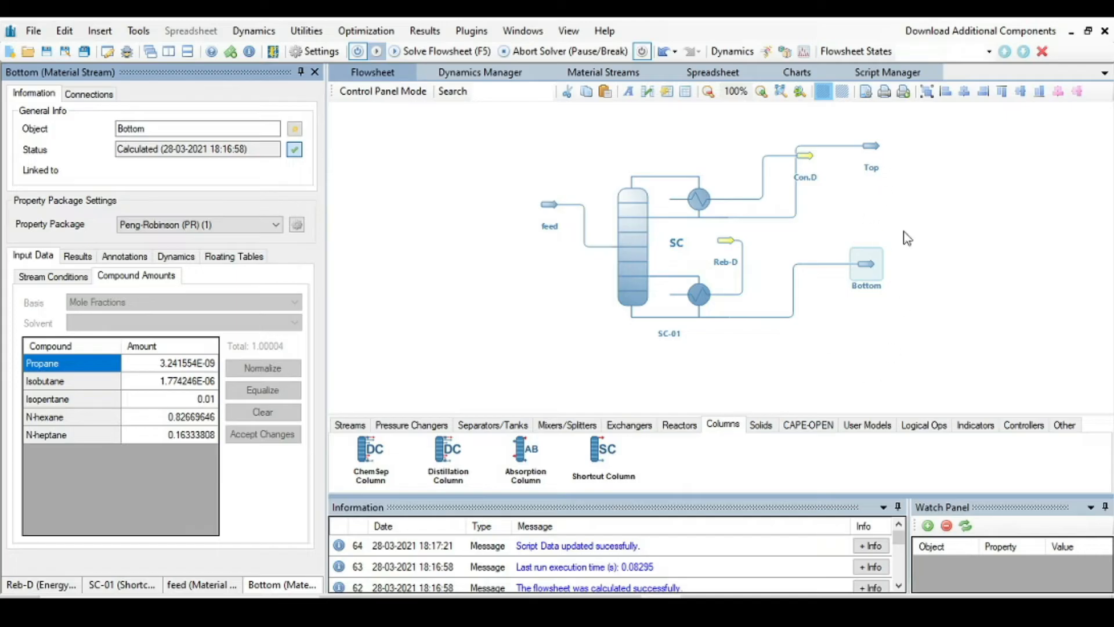
click(877, 151)
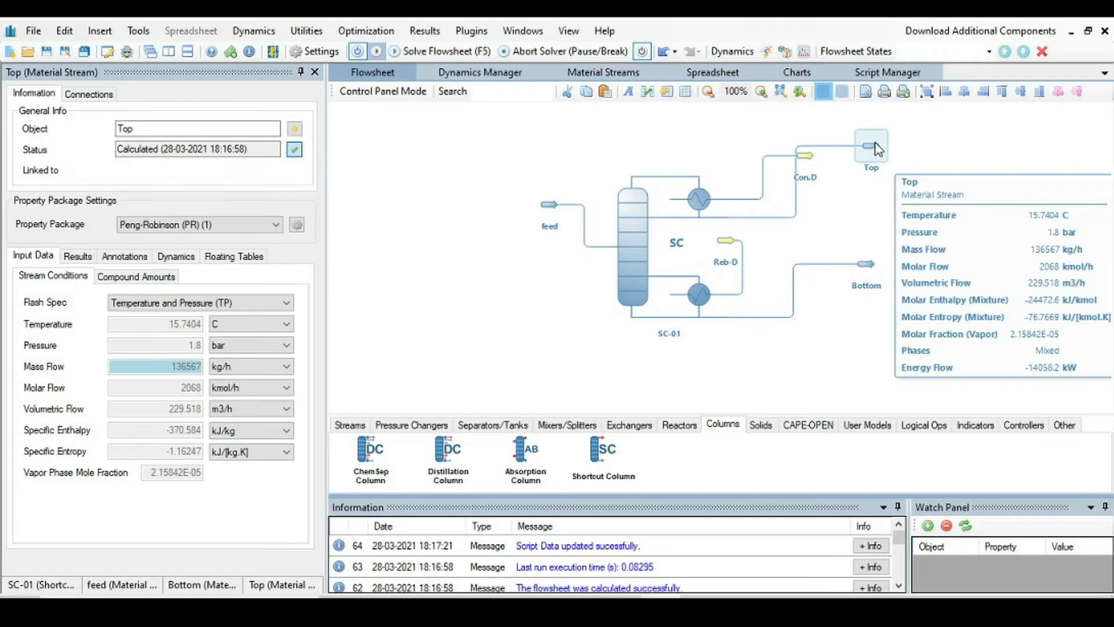
click(136, 276)
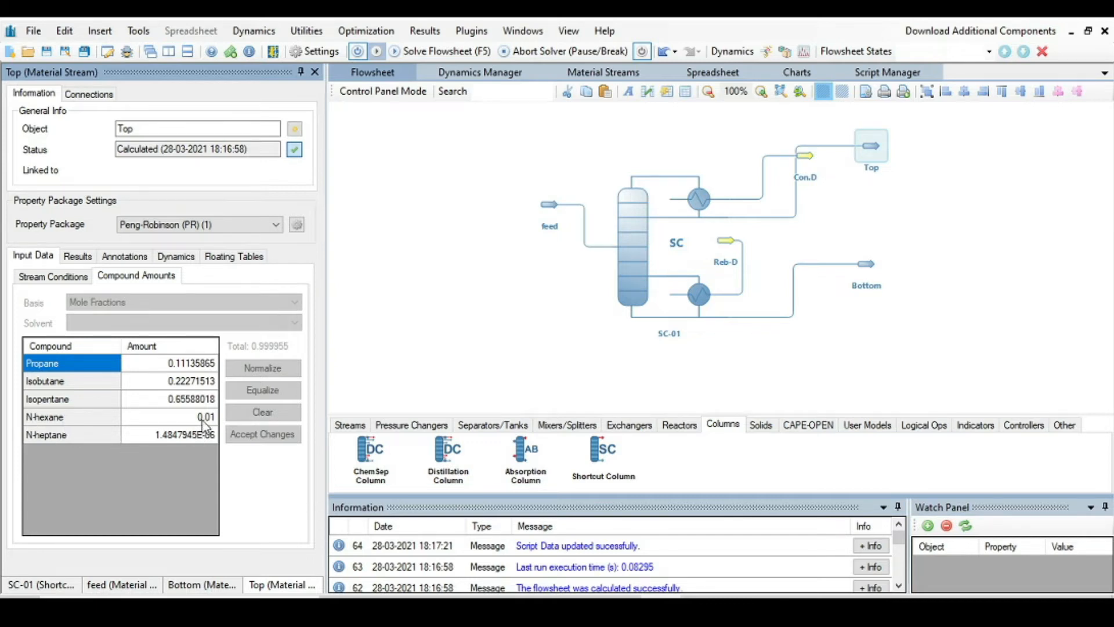
click(494, 309)
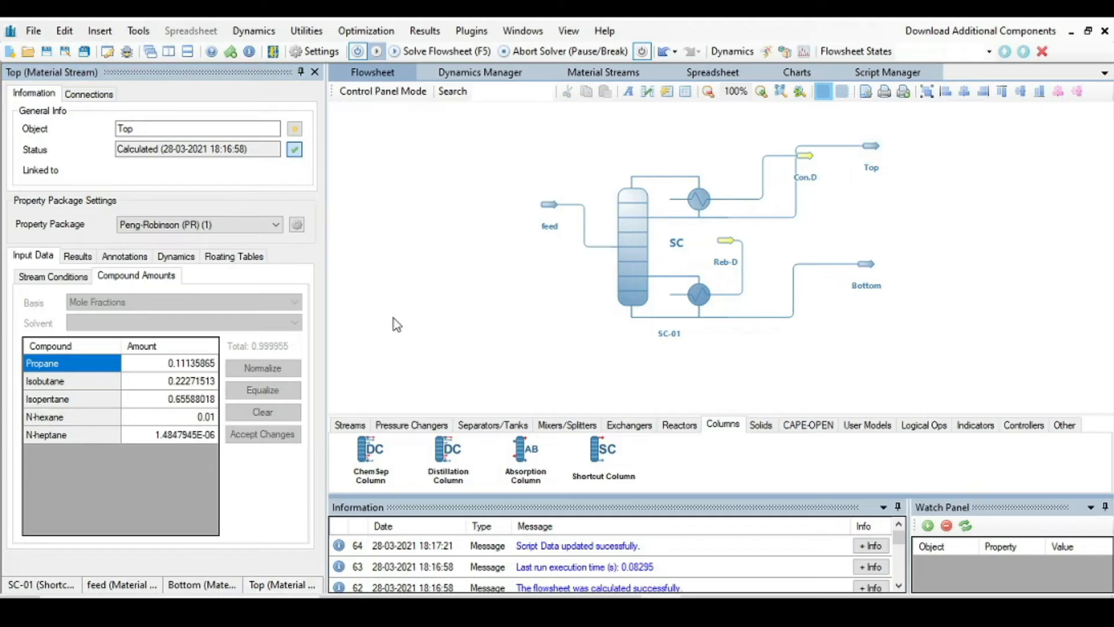
Review the SC-01 shortcut column results and set its reflux ratio to 0.857052, which is 1.5 times the minimum reflux ratio
click(638, 234)
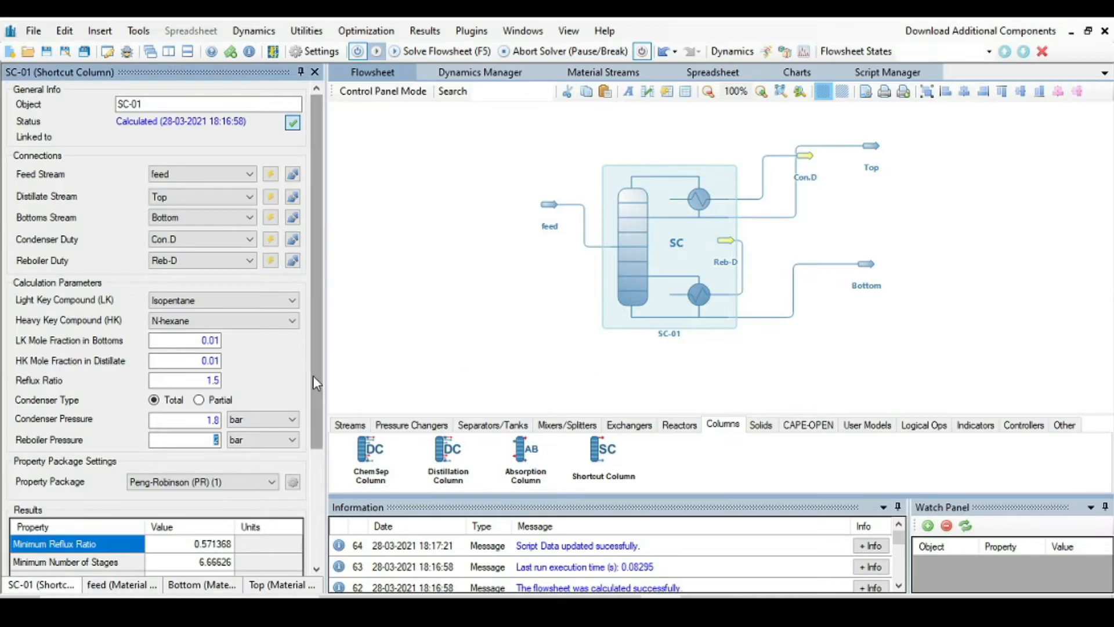
drag(312, 375, 323, 531)
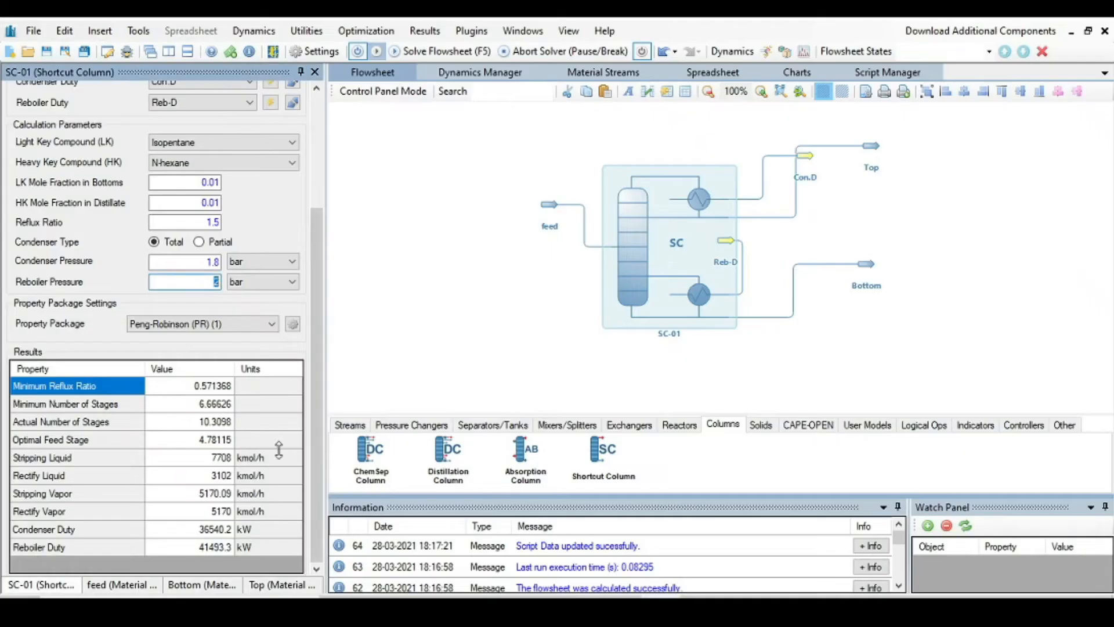
click(220, 224)
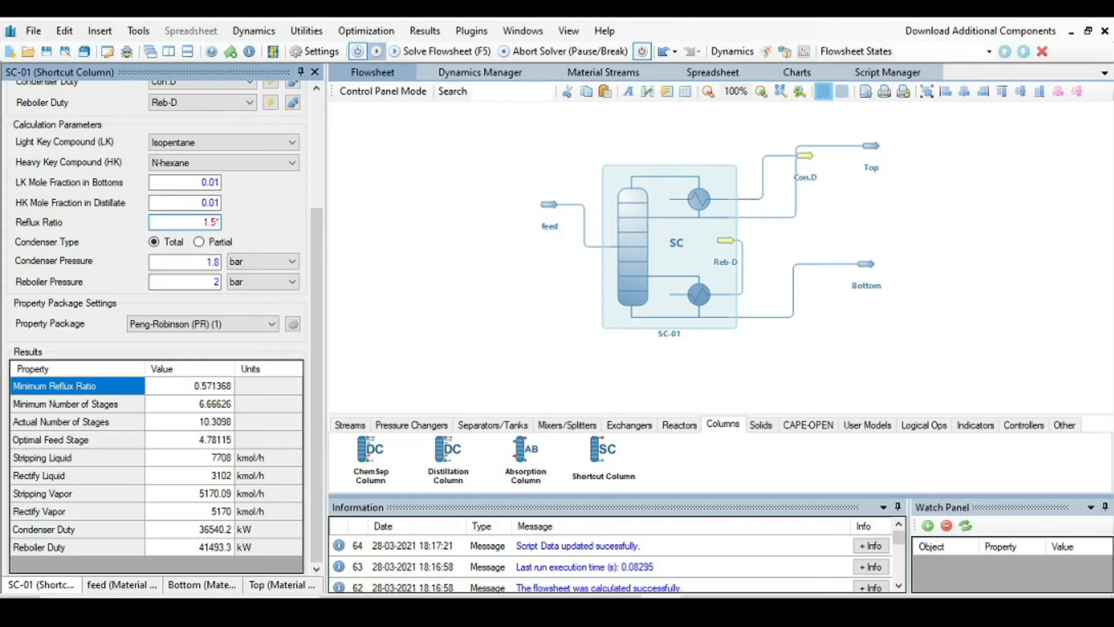
text(0.571368)
key(Return)
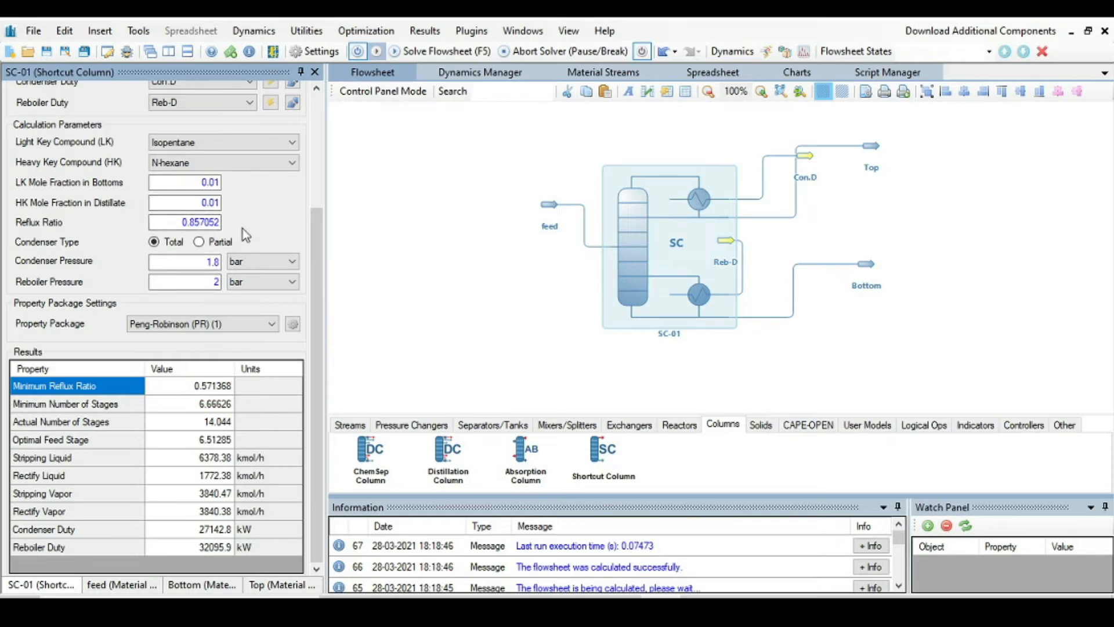
click(201, 214)
Examine the compositions and stream conditions of the Bottom and feed streams, including their molar flows
click(864, 329)
mouse_move(864, 273)
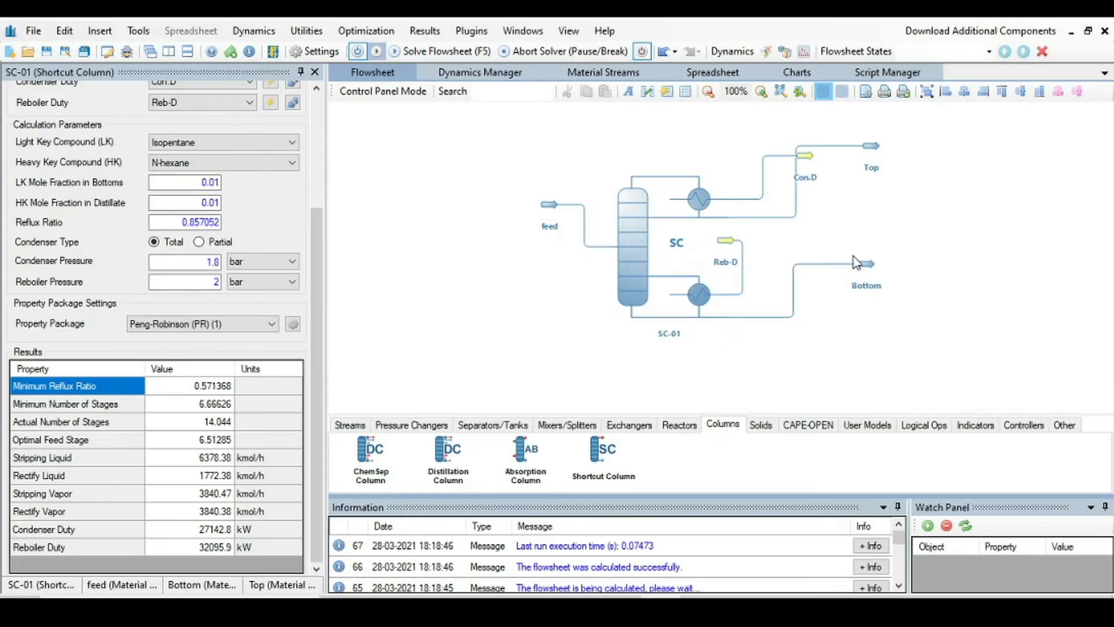
click(868, 268)
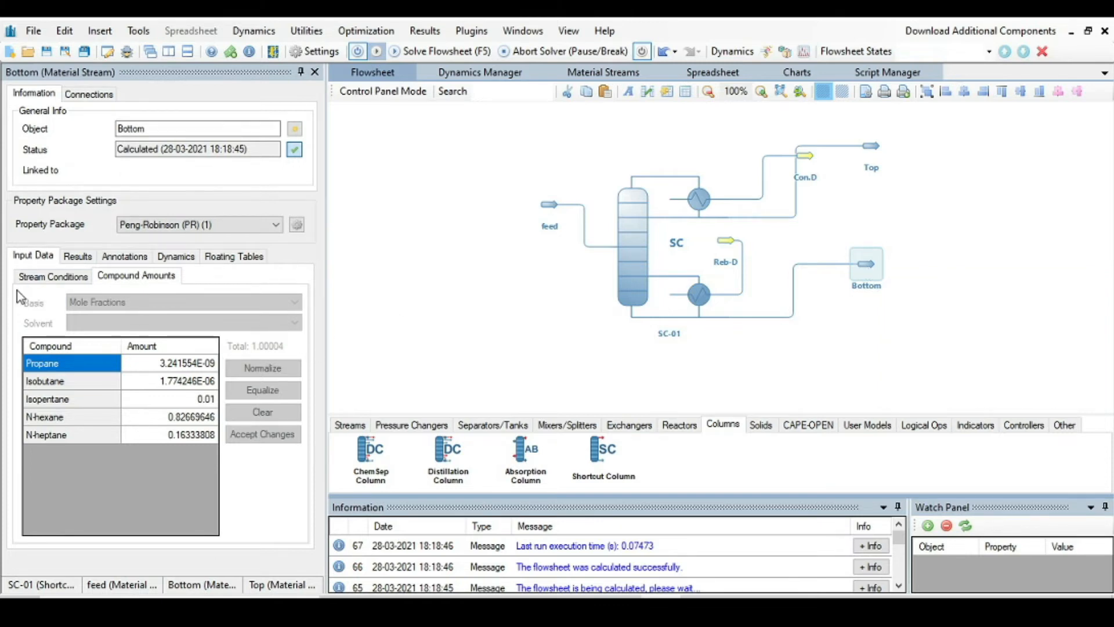
click(39, 278)
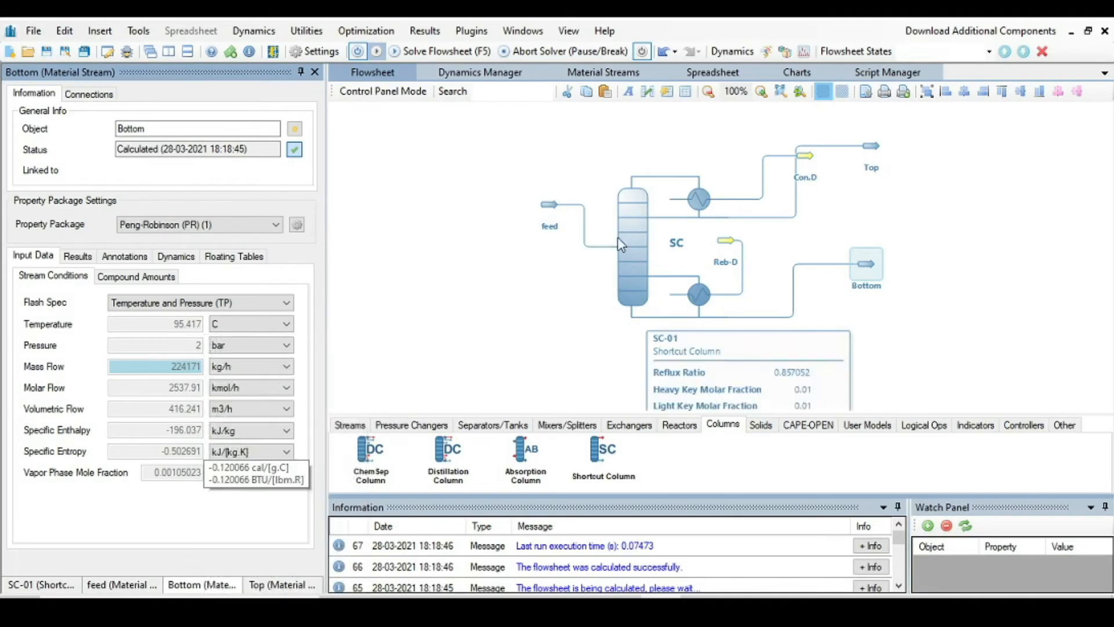
click(549, 209)
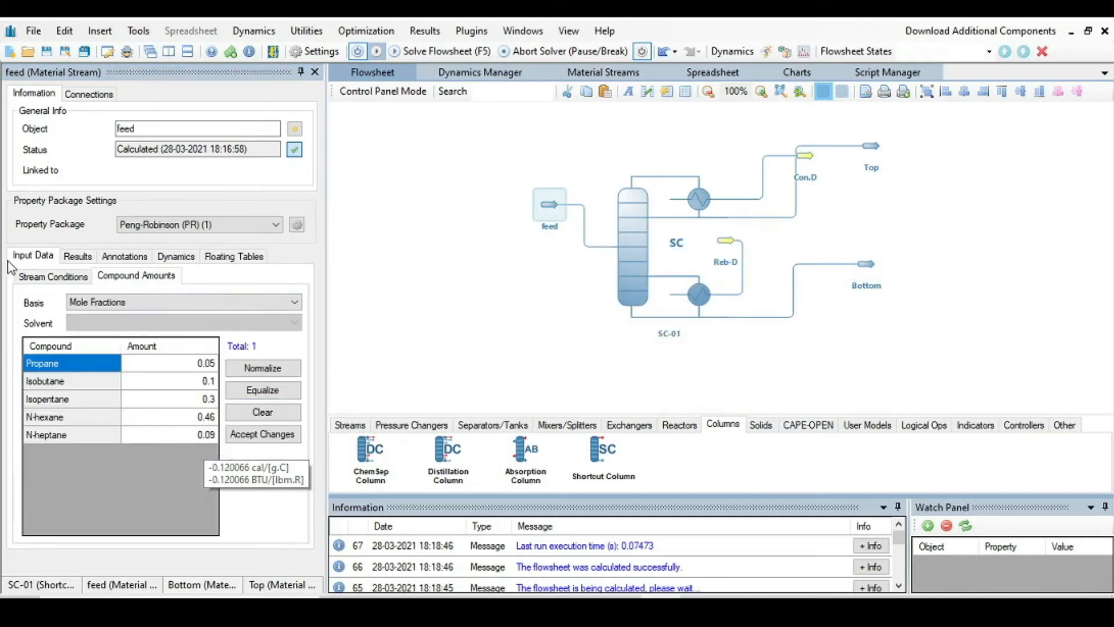
click(33, 277)
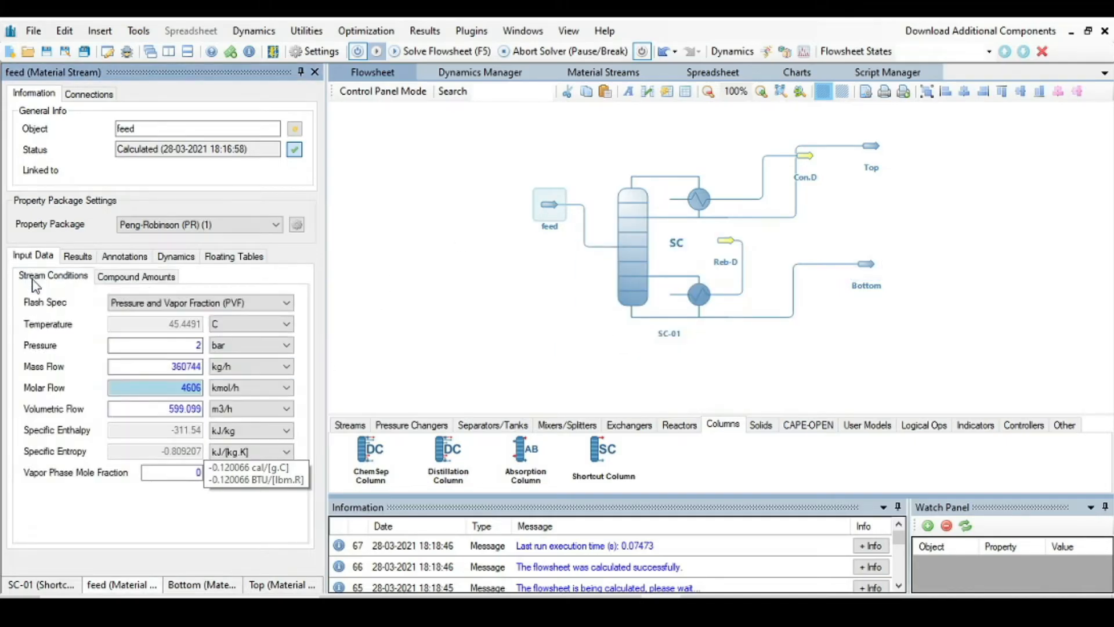
Set the feed stream's molar flow to 5000 kmol/h and recalculate the flowsheet
click(199, 388)
double_click(200, 388)
text(5000)
key(Return)
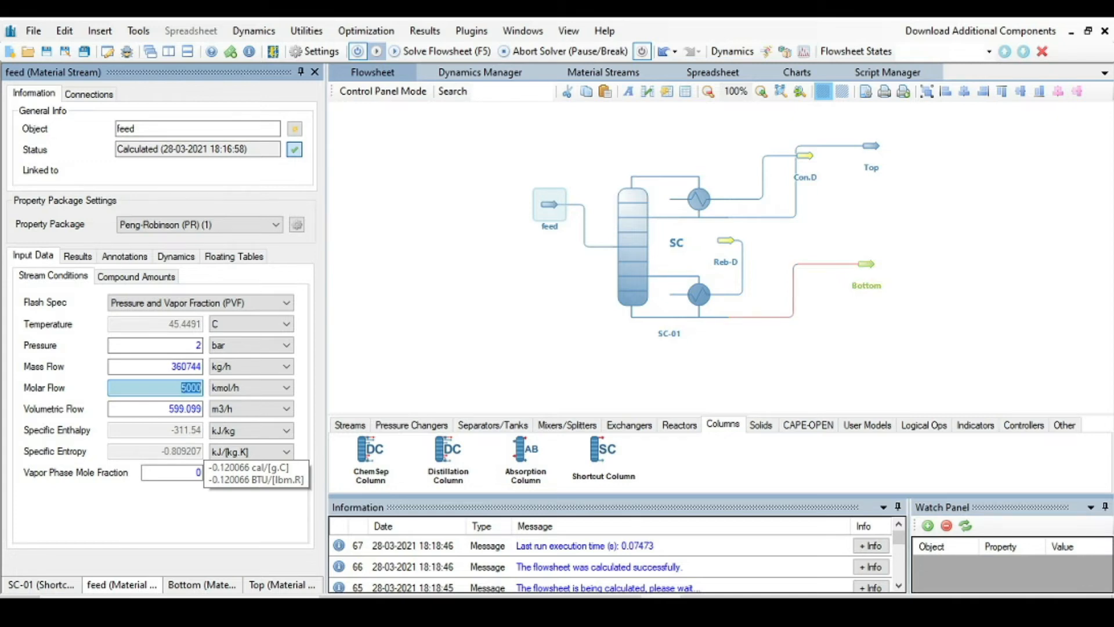
click(443, 304)
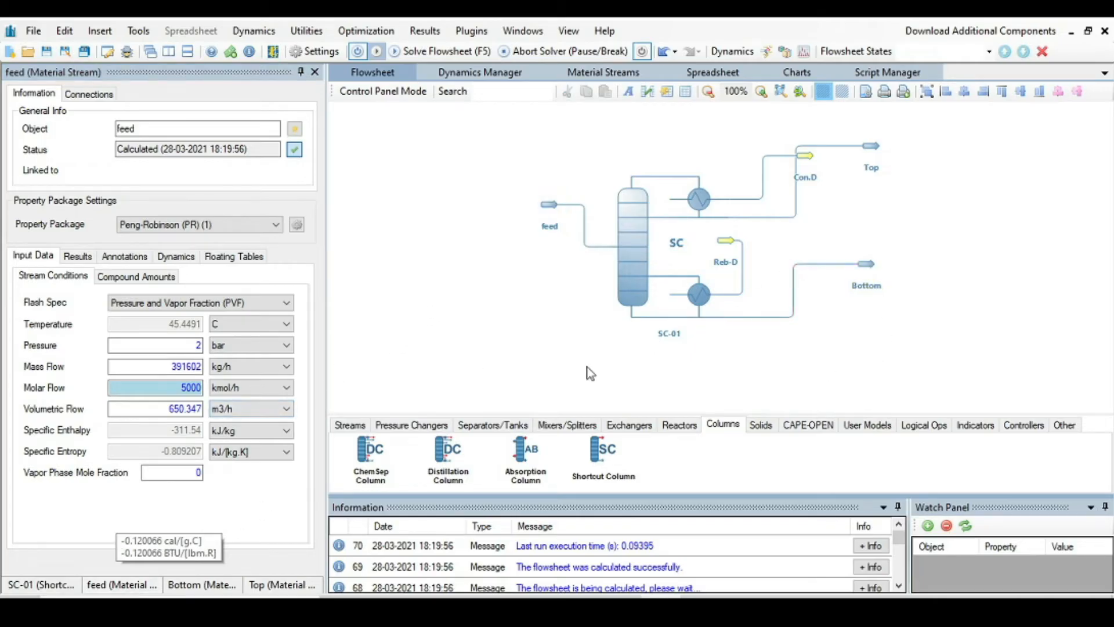
Examine the feed's compound mole fractions and the stream conditions of the Bottom and Top products
click(156, 277)
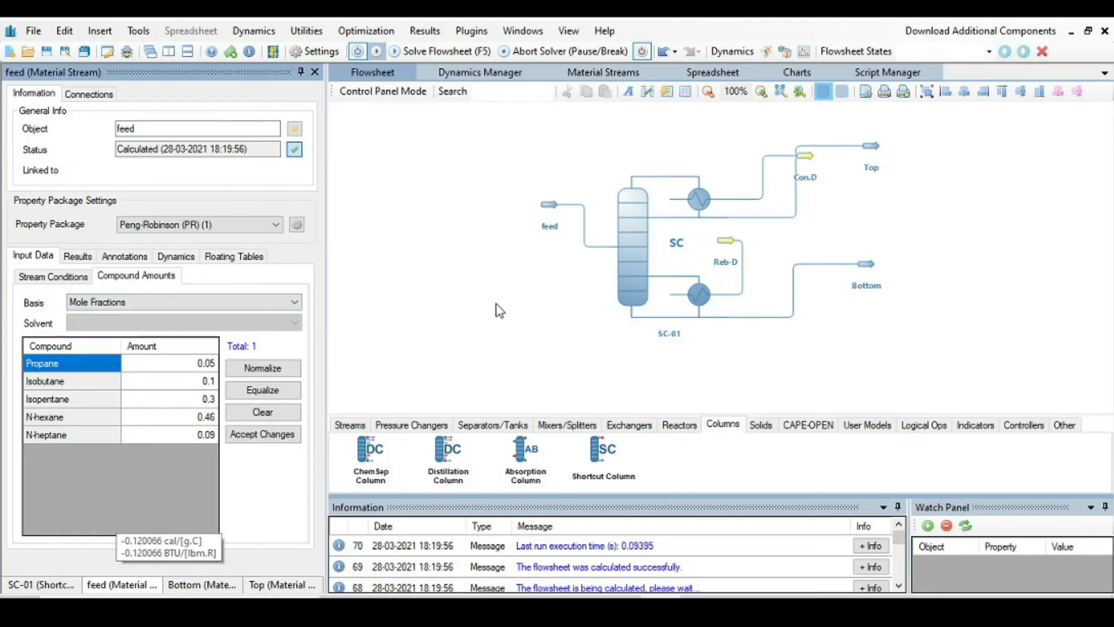
mouse_move(870, 275)
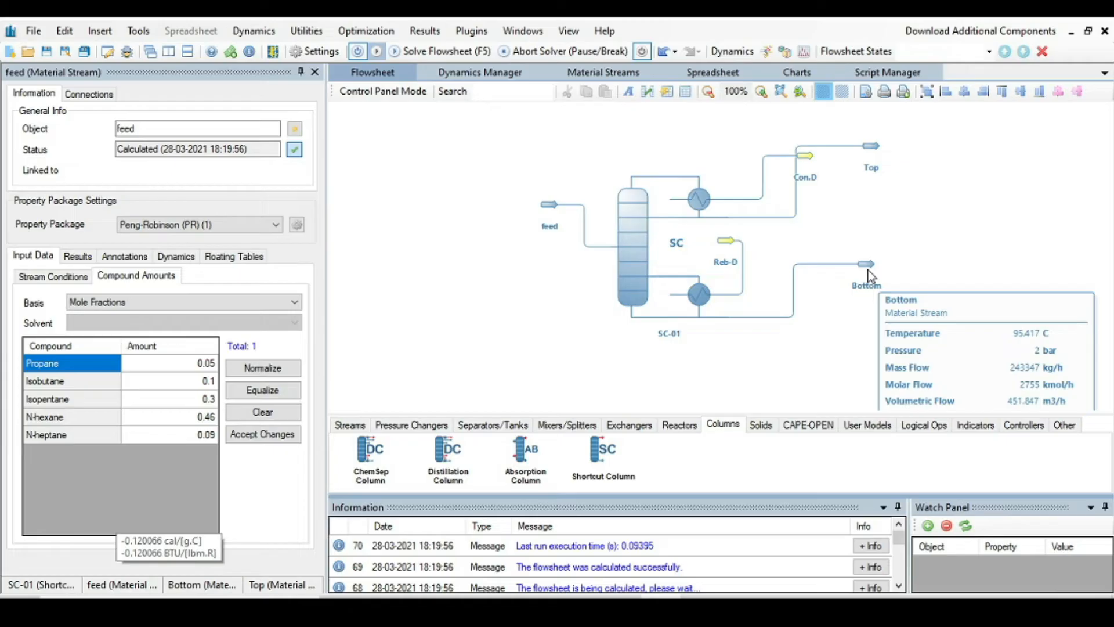
mouse_move(869, 153)
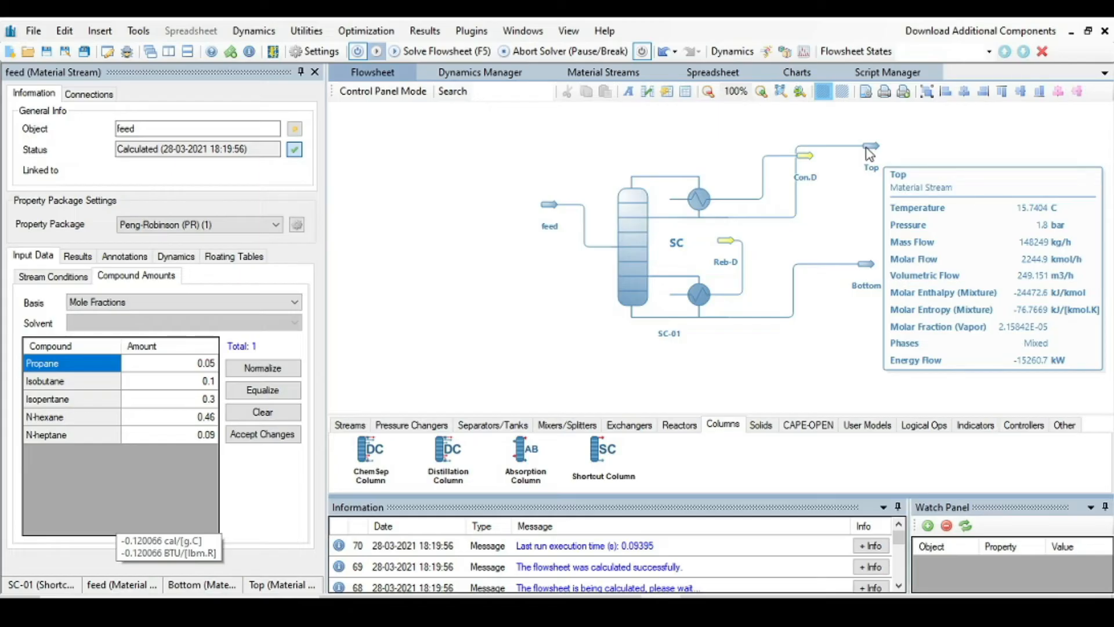
Move the Con.D energy stream up and away from the Top stream's line, and review the SC-01 column results
mouse_move(806, 161)
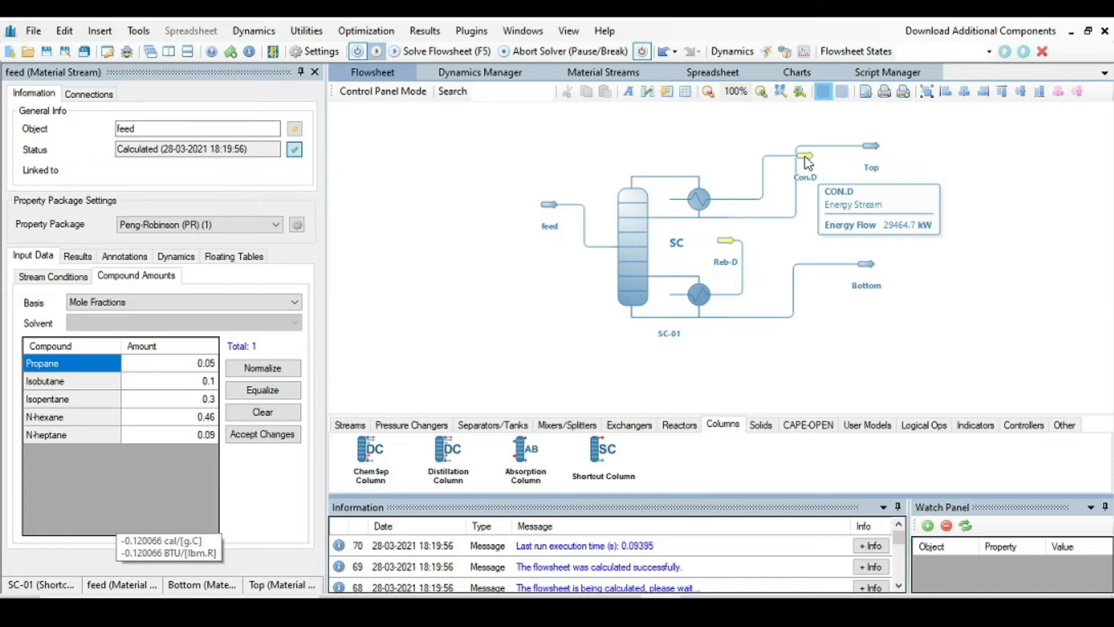
drag(806, 161, 765, 142)
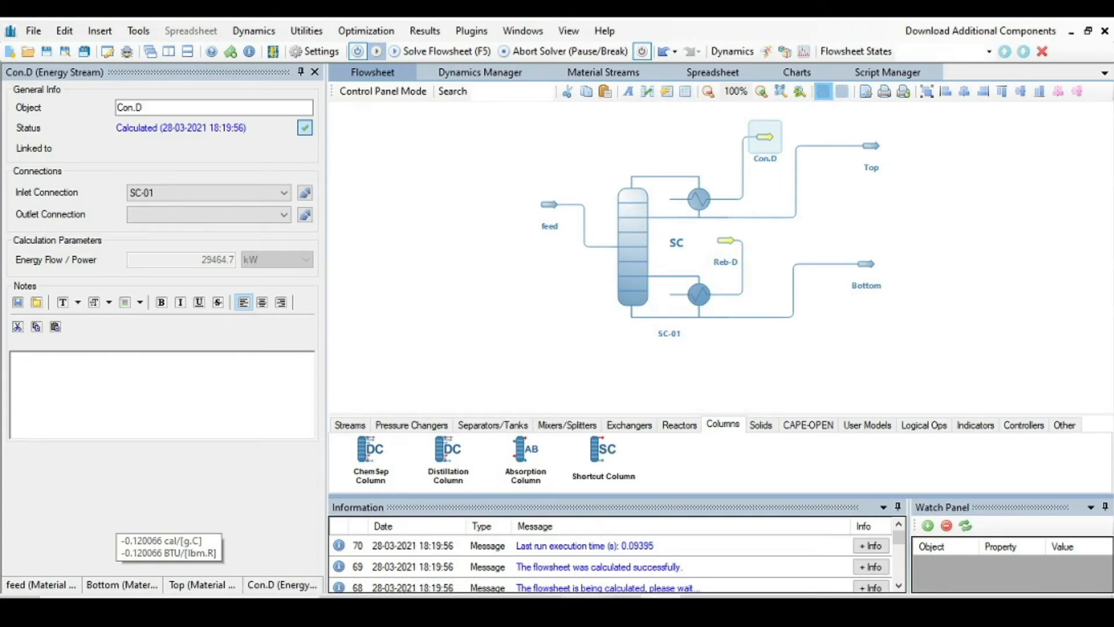
click(621, 234)
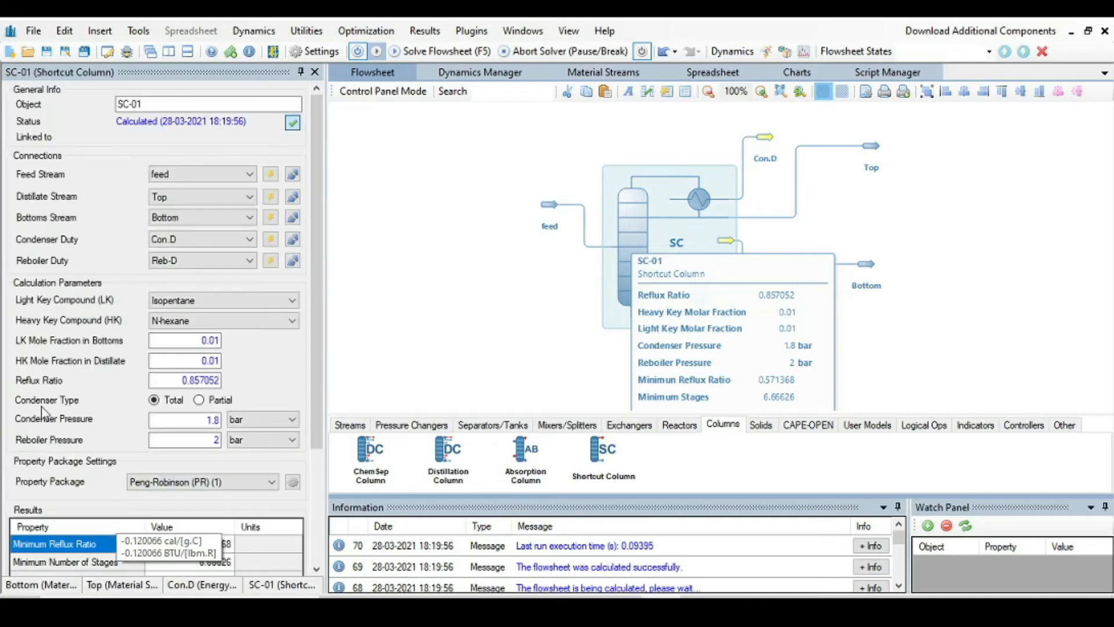
drag(316, 345, 329, 479)
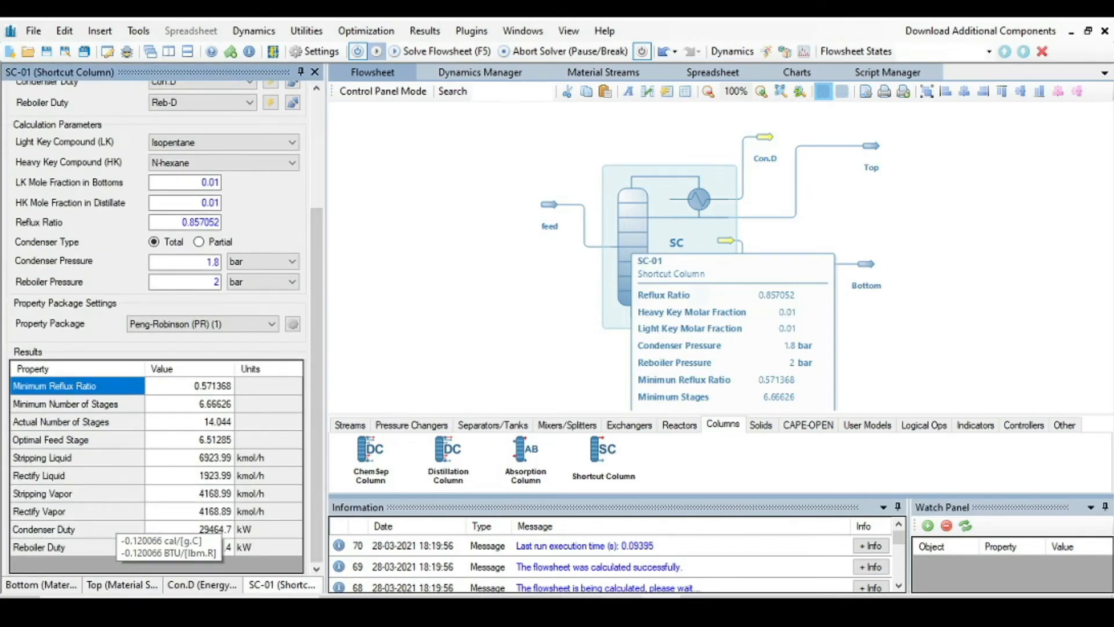
Switch to PowerPoint to read the slide of shortcut distillation results, and return to DWSIM
click(581, 608)
click(126, 452)
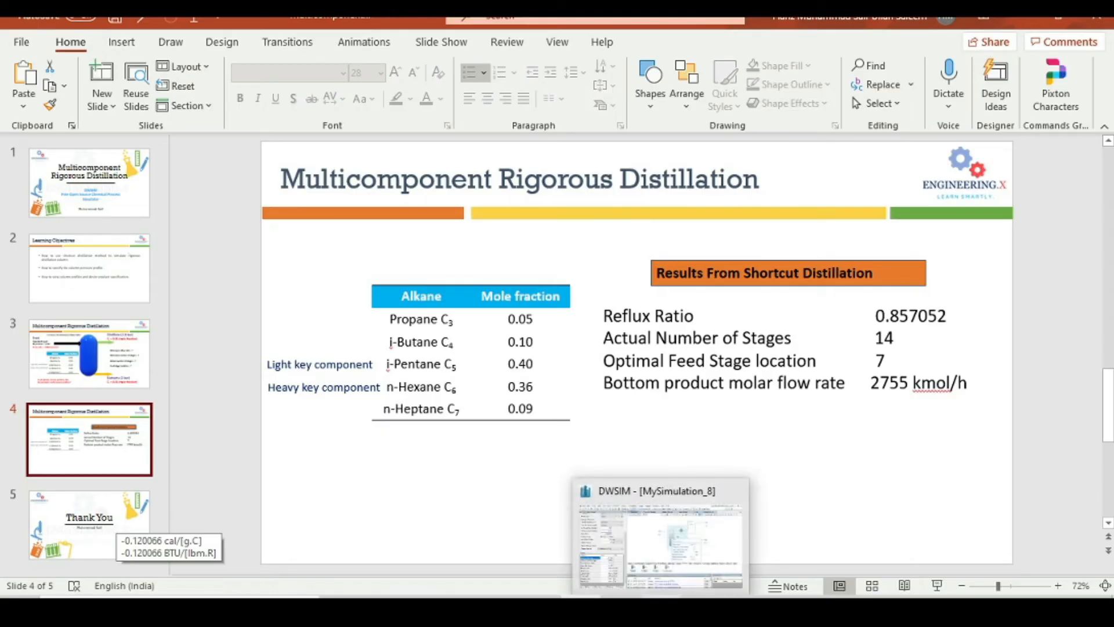
click(662, 609)
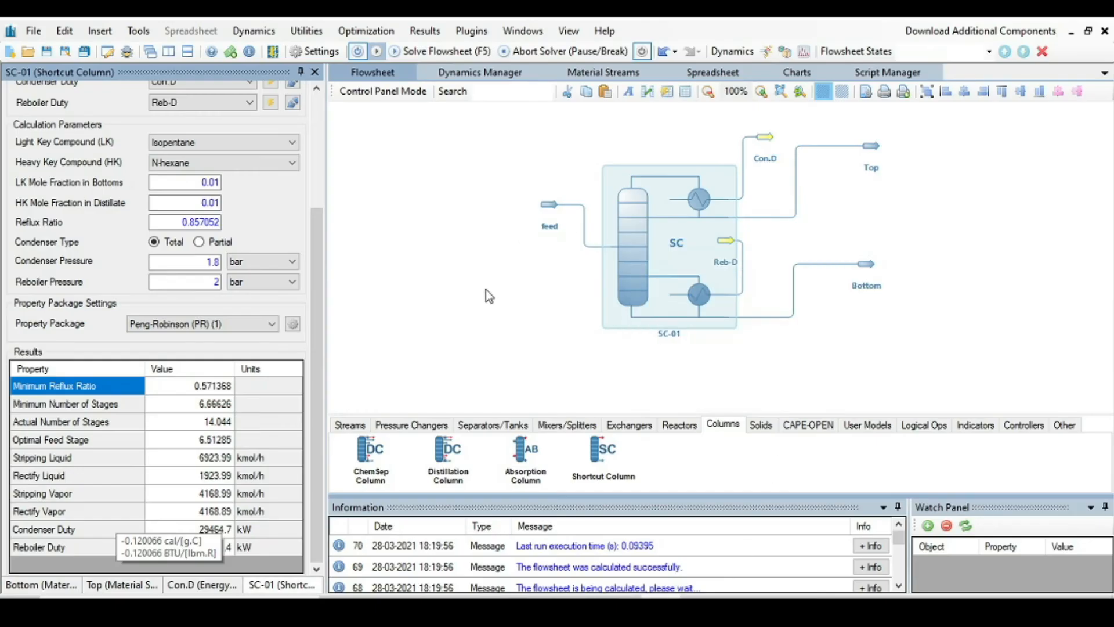
Delete the SC-01 shortcut column and move the Reb-D energy stream below Con.D to make room for a new column
right_click(622, 224)
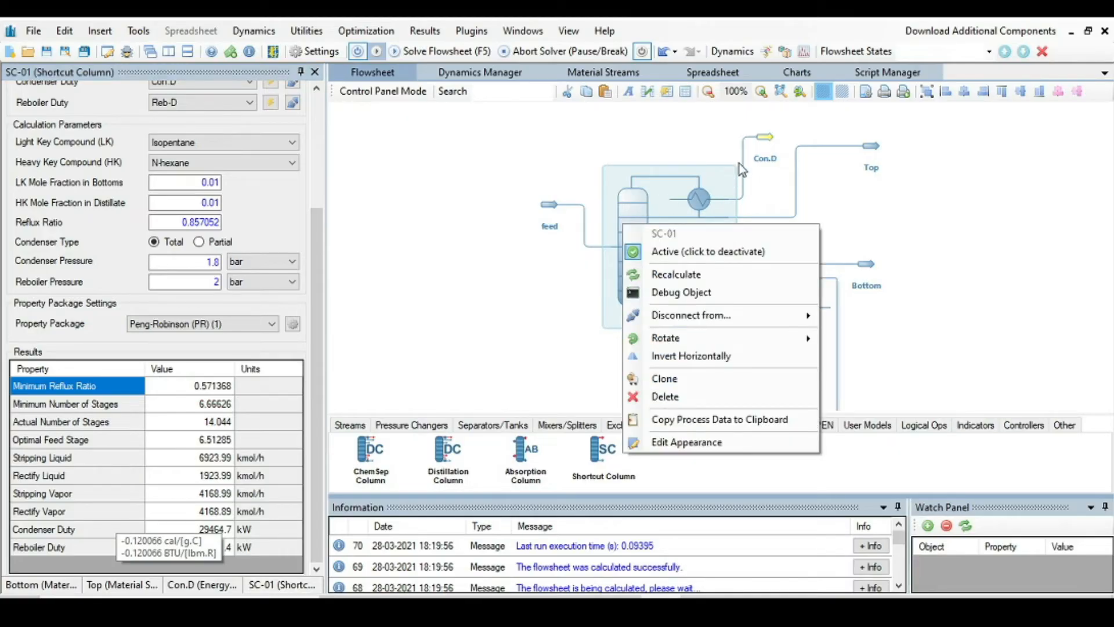
click(661, 399)
click(534, 365)
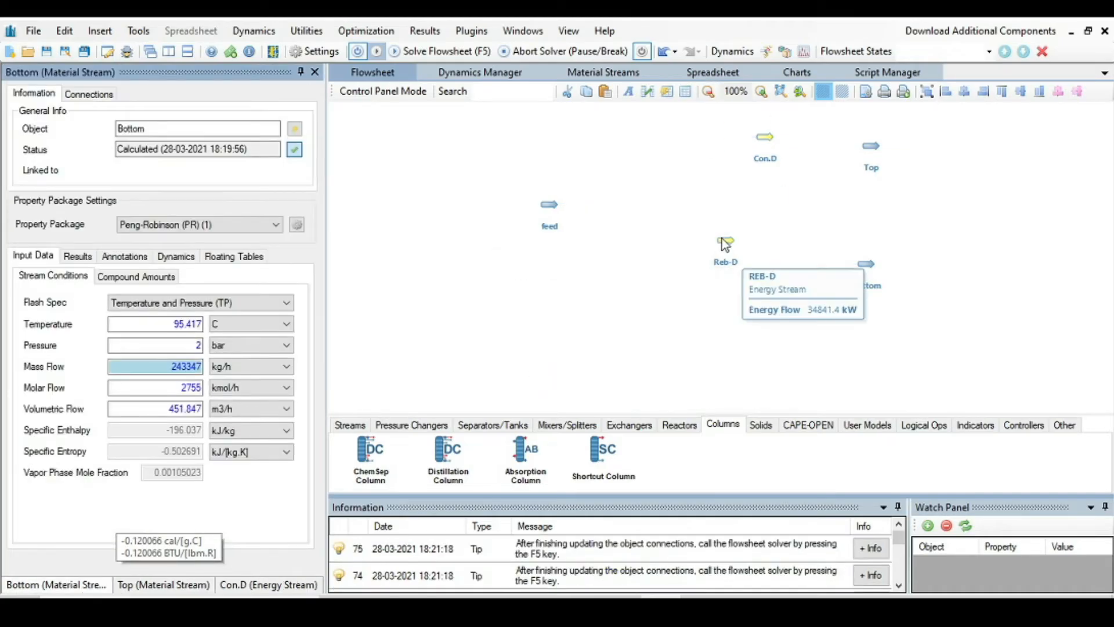
drag(725, 244, 765, 248)
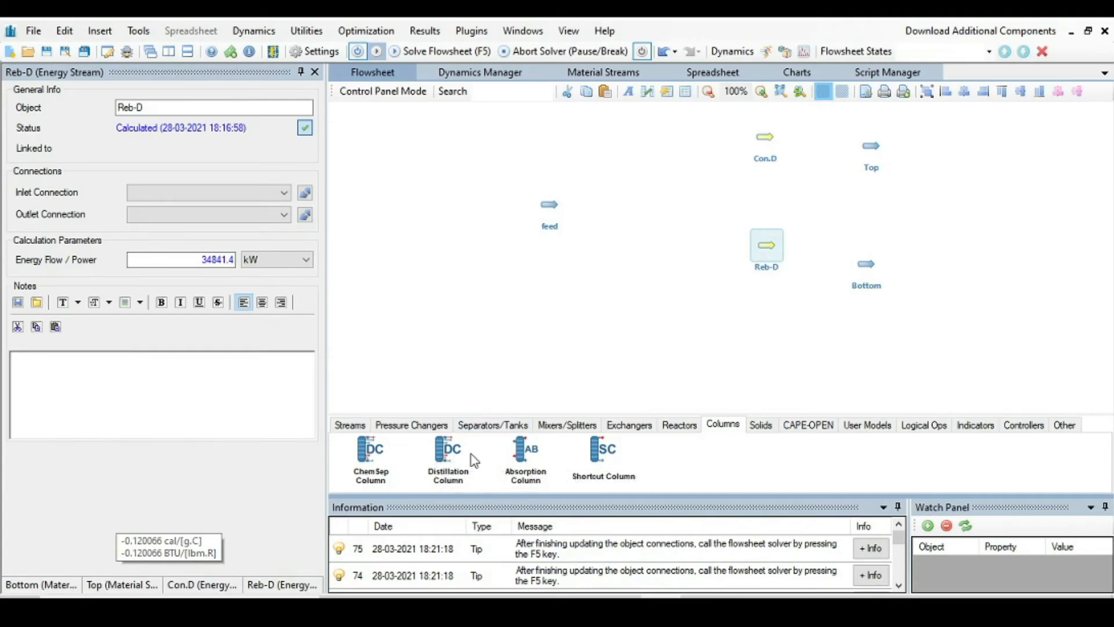
Place a Distillation Column between the feed and the energy streams and rename it Rig-Dis
drag(441, 454, 638, 186)
drag(643, 232, 633, 242)
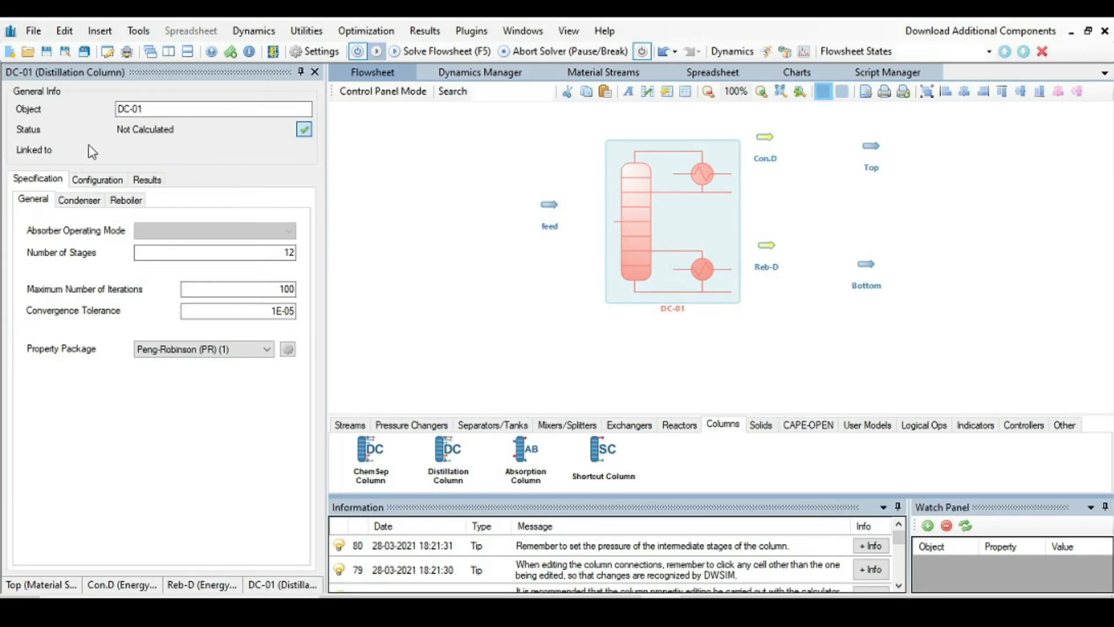
click(161, 111)
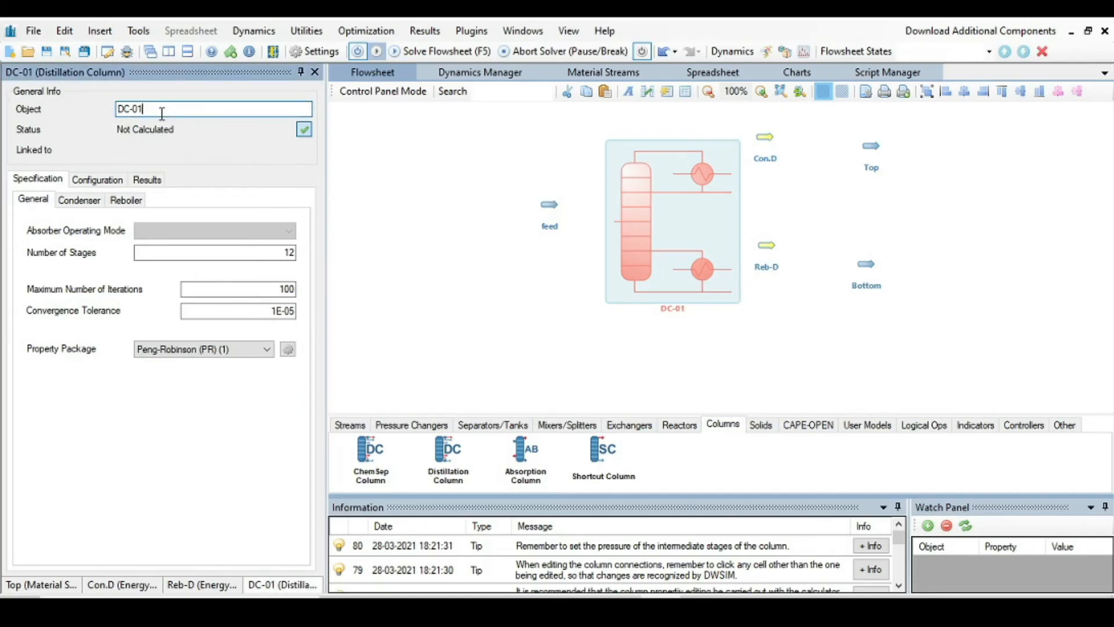
key(BackSpace)
key(BackSpace)
key(BackSpace)
key(BackSpace)
key(BackSpace)
text(R)
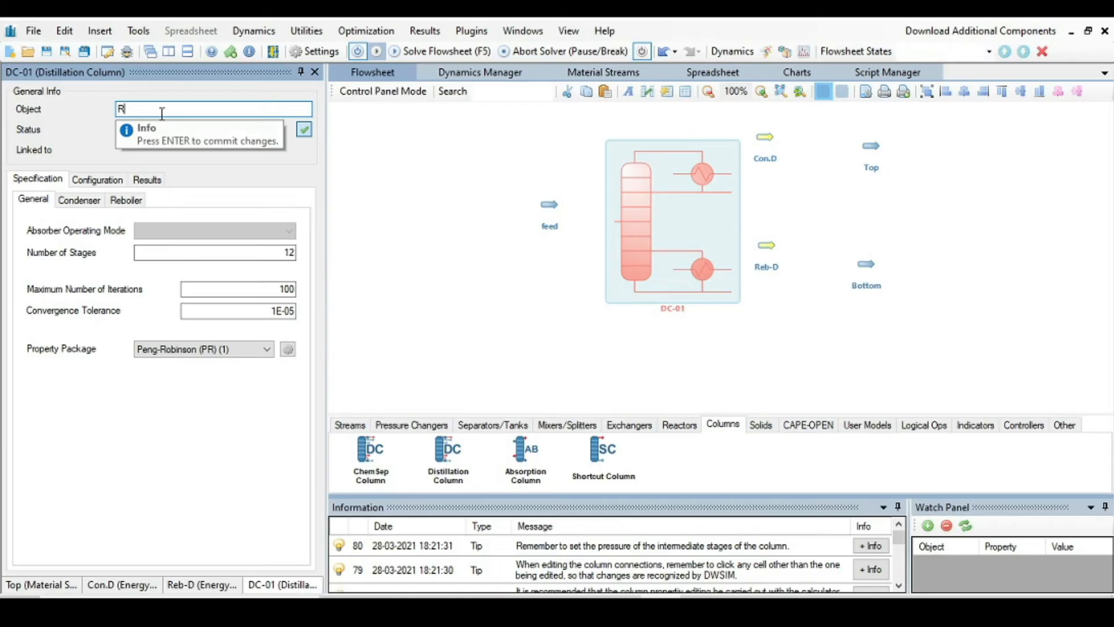
text(ig-Dis)
key(Return)
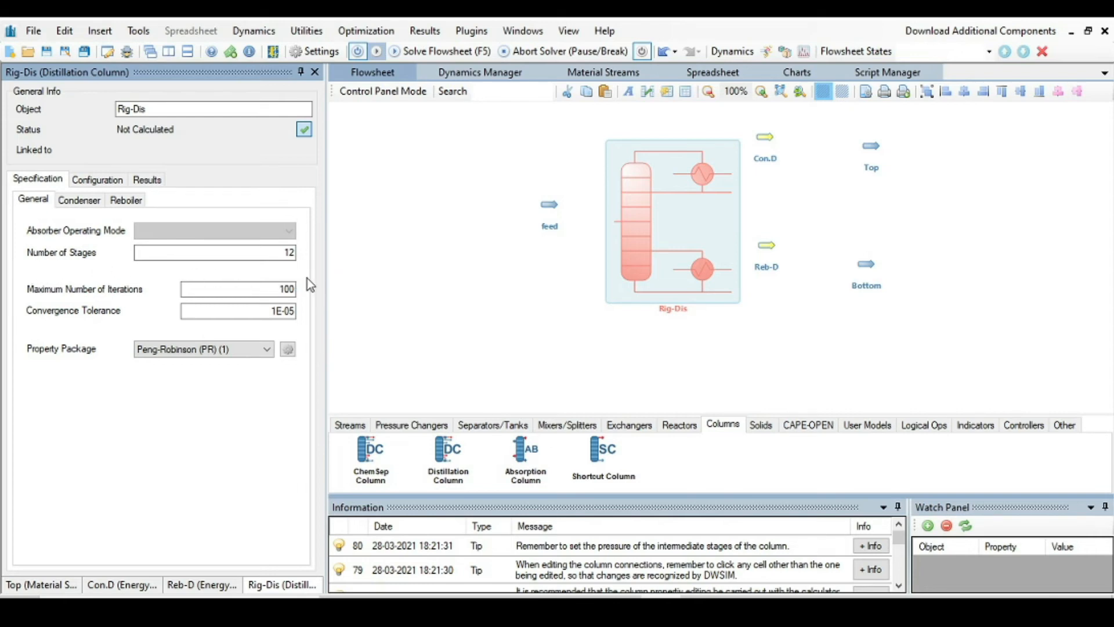
Set the Rig-Dis column's number of stages to 14, checking the value against the shortcut results slide in PowerPoint
click(296, 254)
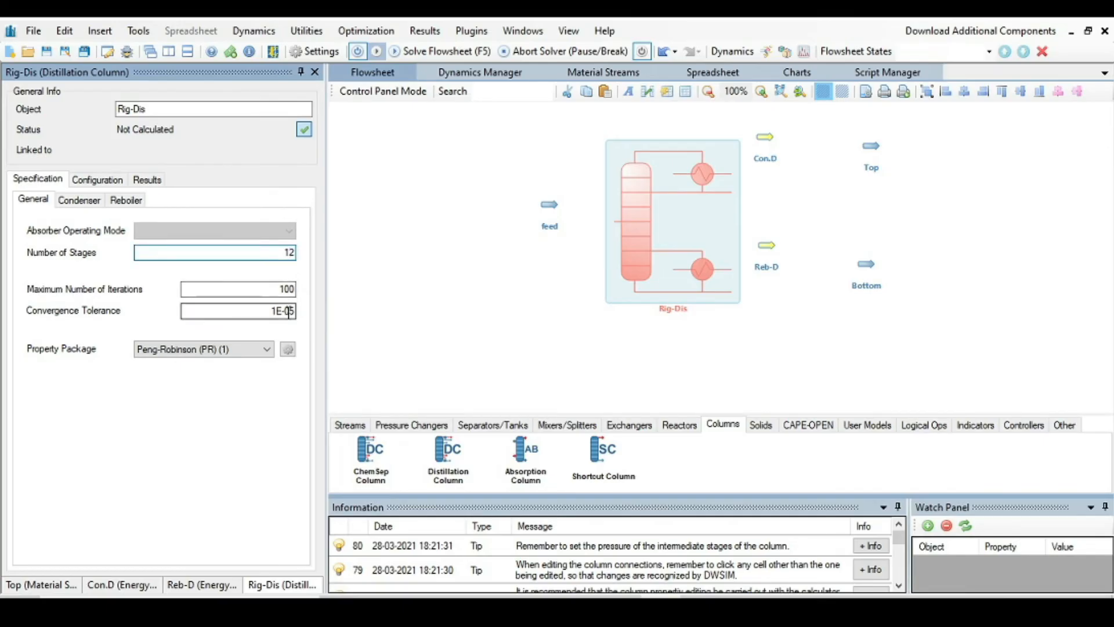
click(660, 610)
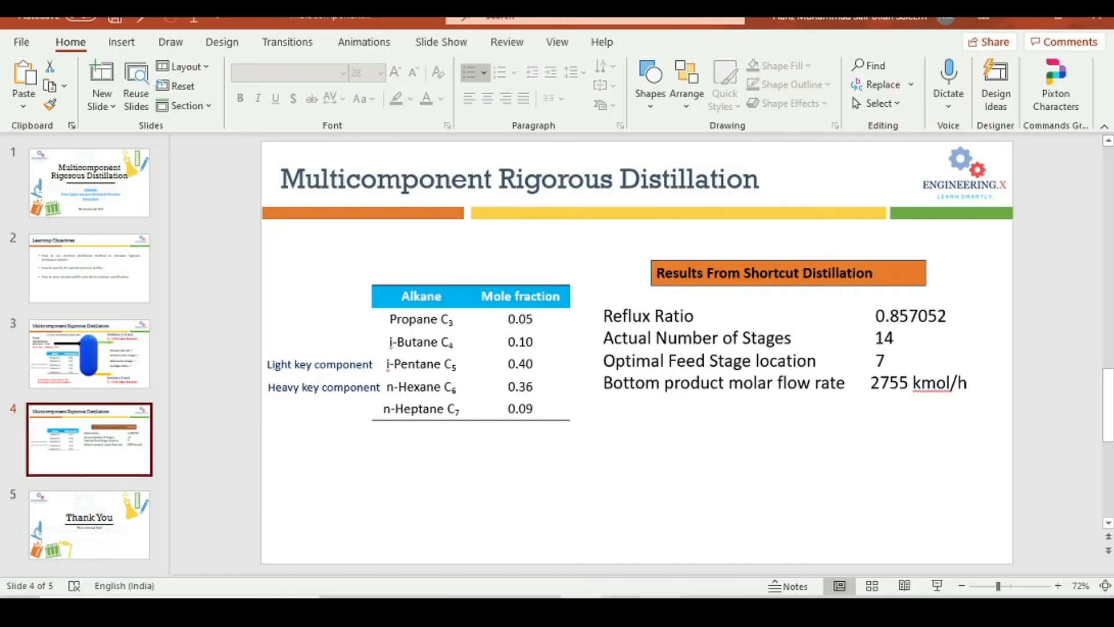
click(633, 609)
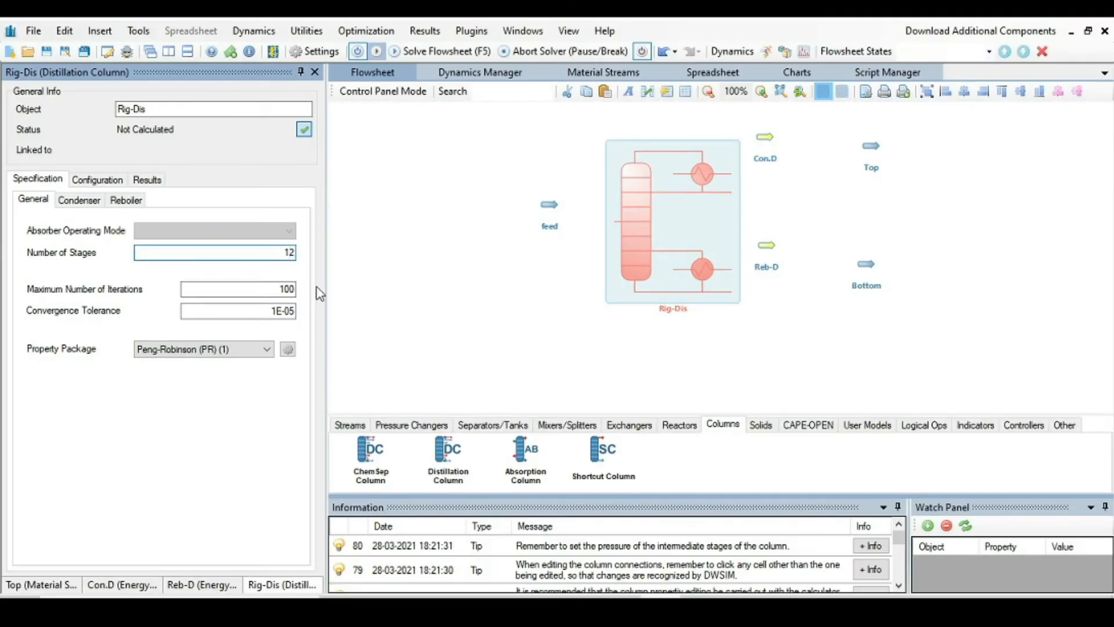
key(BackSpace)
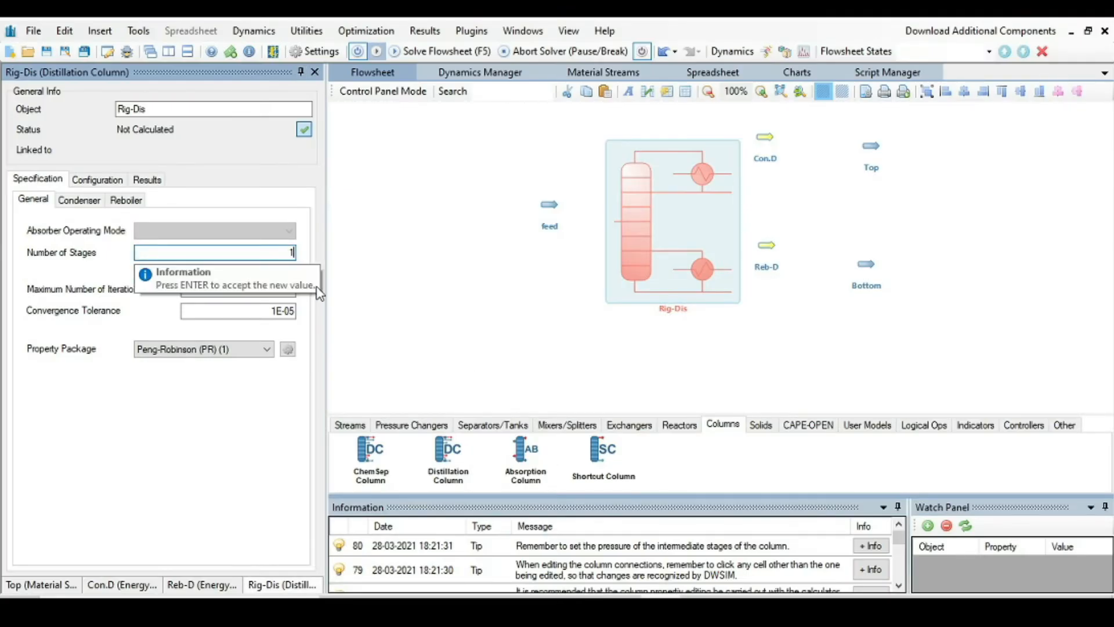
text(4)
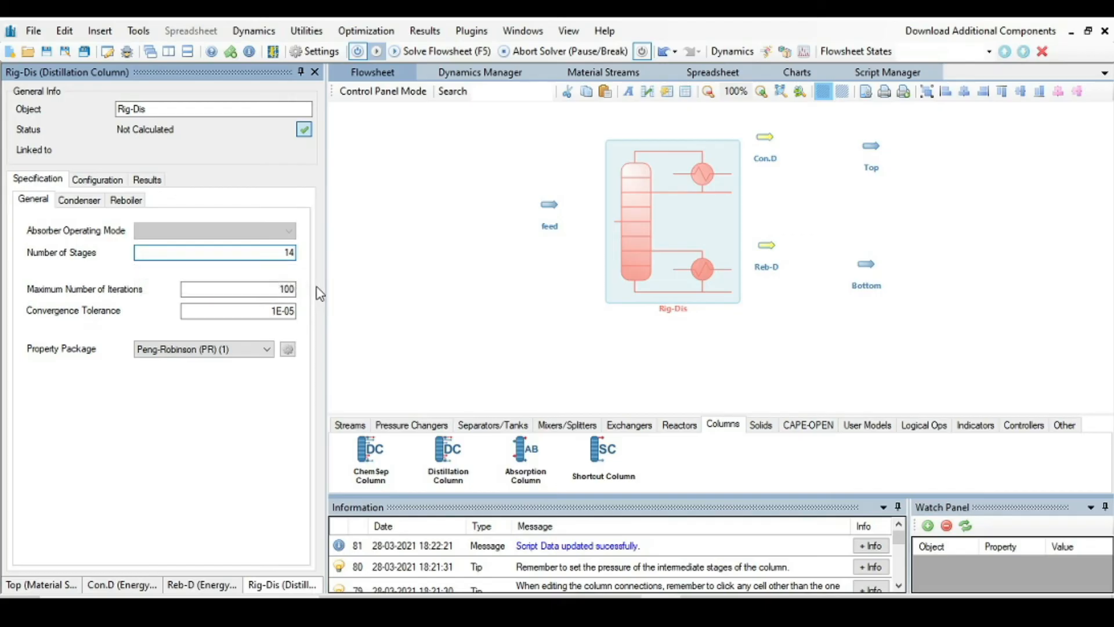
Set the column's condenser/top pressure to 1.8 bar
click(79, 202)
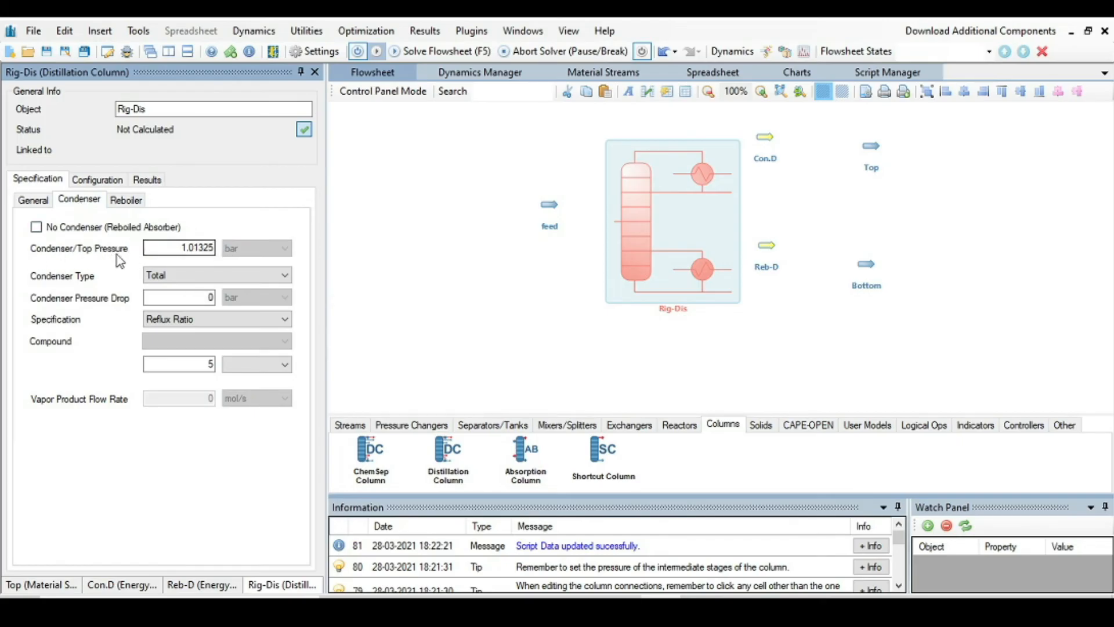
click(212, 250)
key(BackSpace)
key(BackSpace)
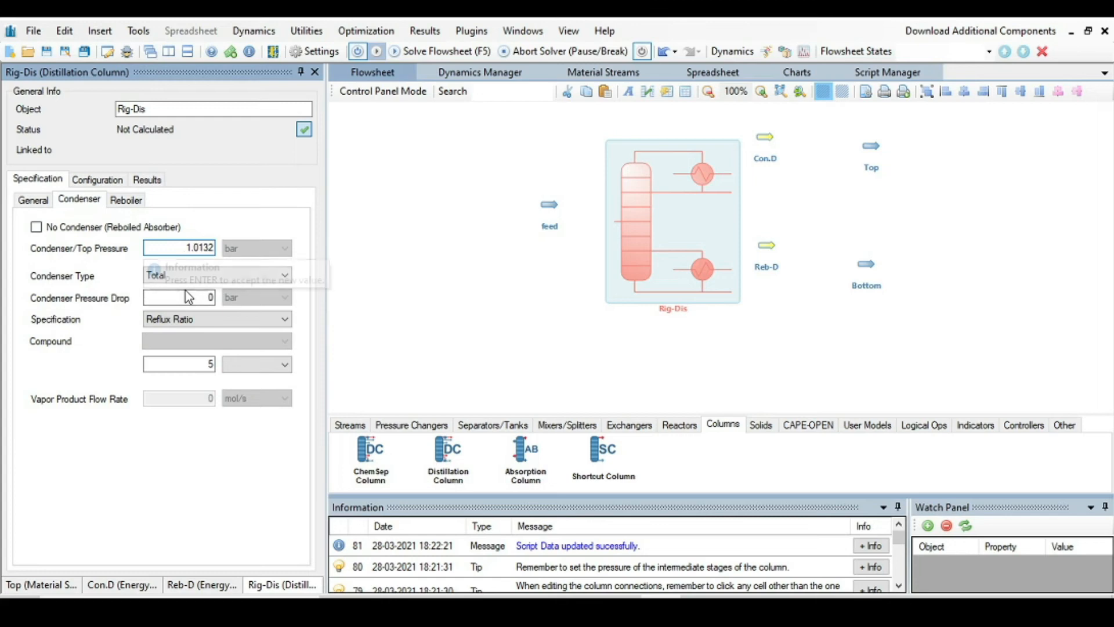
key(BackSpace)
key(BackSpace)
key(BackSpace)
key(BackSpace)
key(BackSpace)
text(1.8)
key(Return)
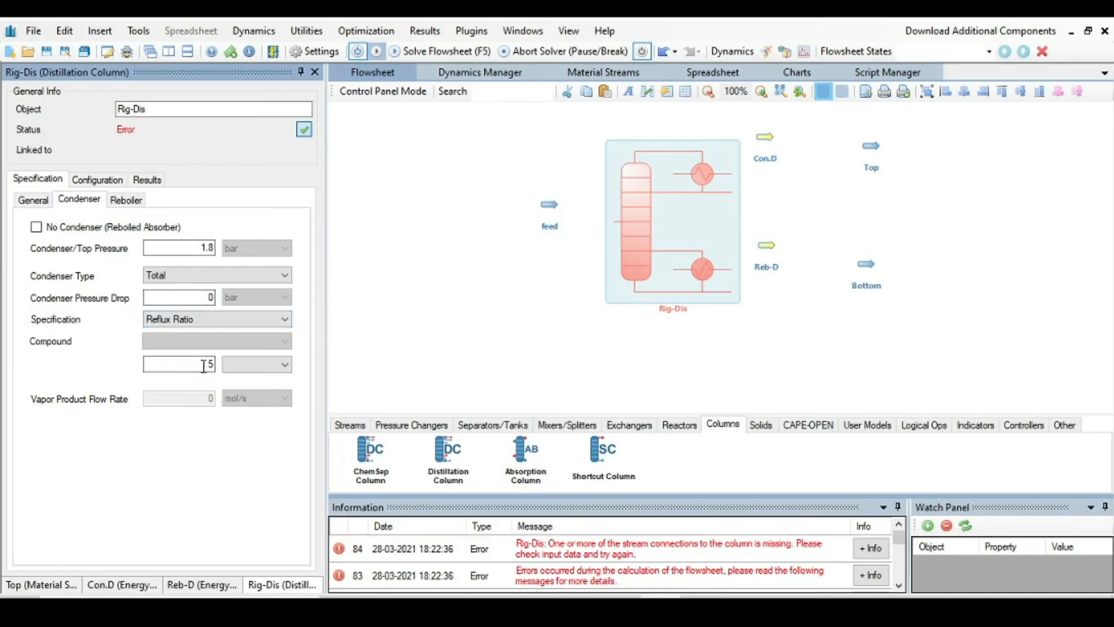
Set the condenser's reflux ratio specification to 0.857, checking the value on the shortcut results slide in PowerPoint
click(581, 606)
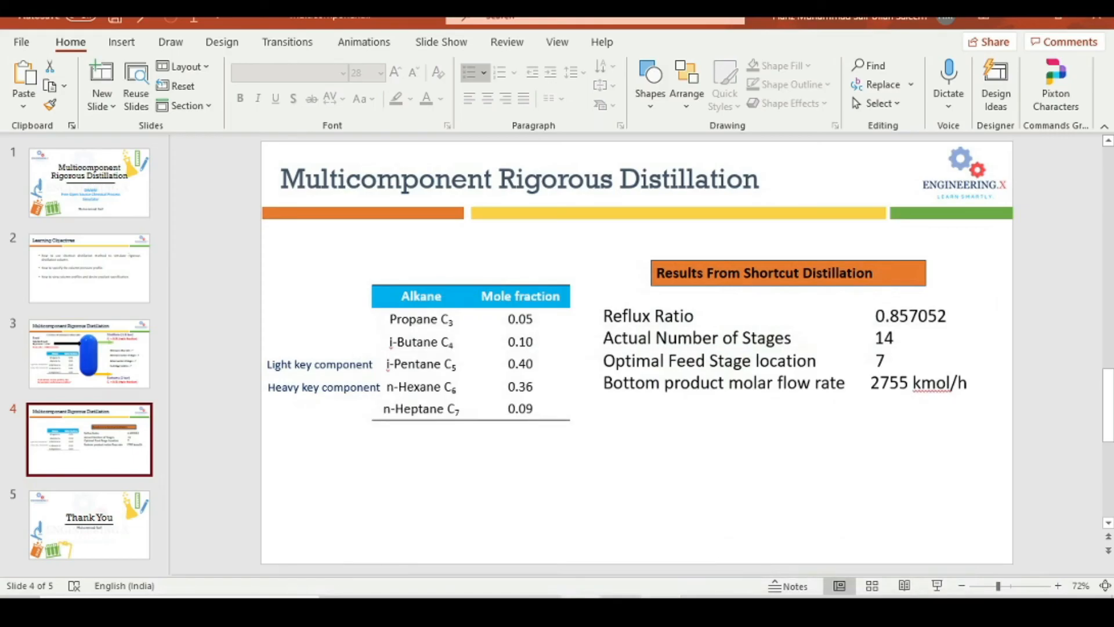
click(661, 607)
click(210, 366)
key(BackSpace)
text(0.)
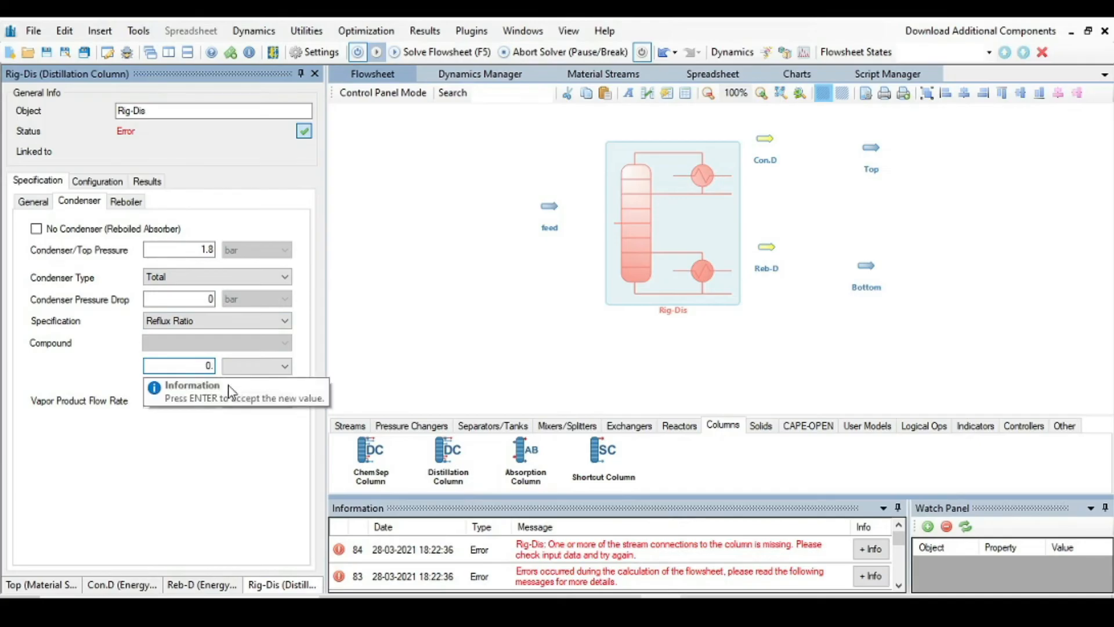
text(857)
key(Return)
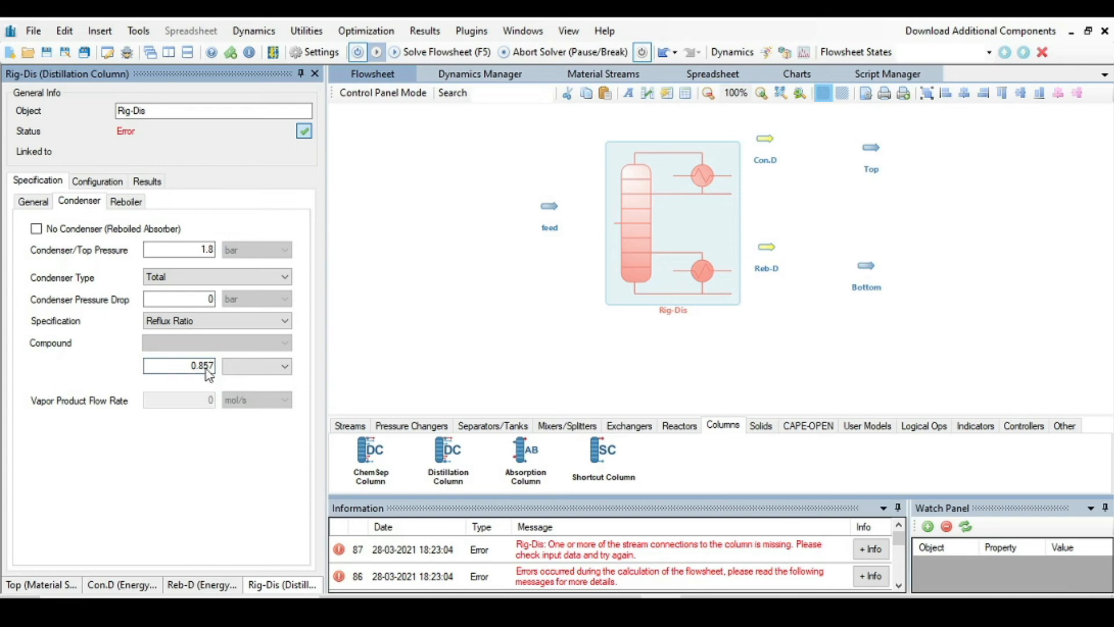
Set the column's reboiler/bottom pressure to 2 bar
click(127, 201)
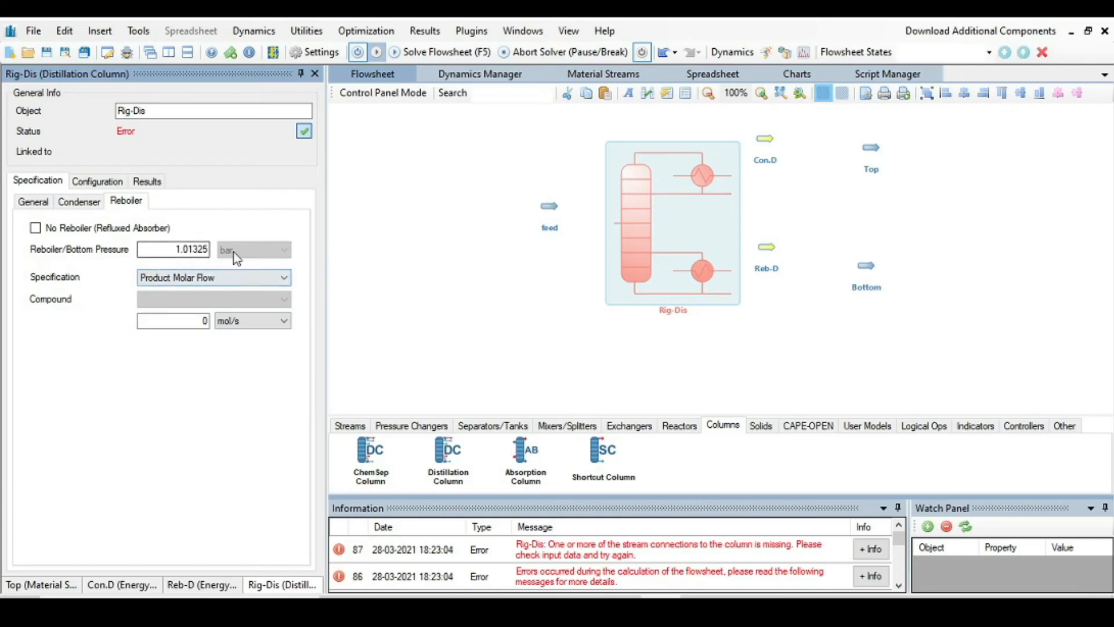
click(208, 250)
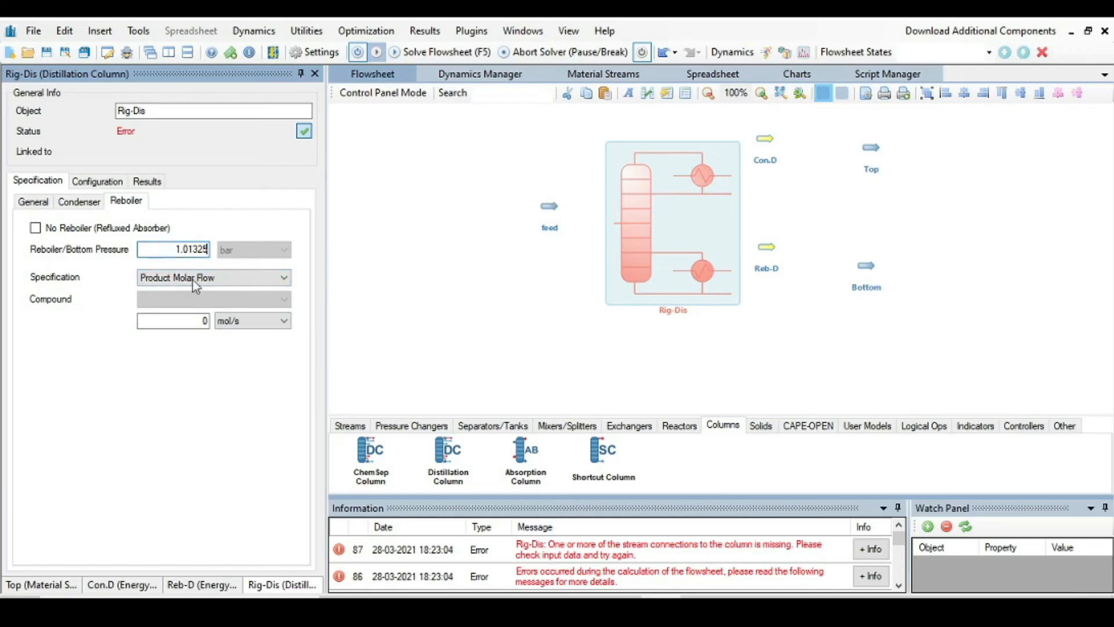
key(BackSpace)
key(BackSpace)
key(BackSpace)
key(BackSpace)
key(BackSpace)
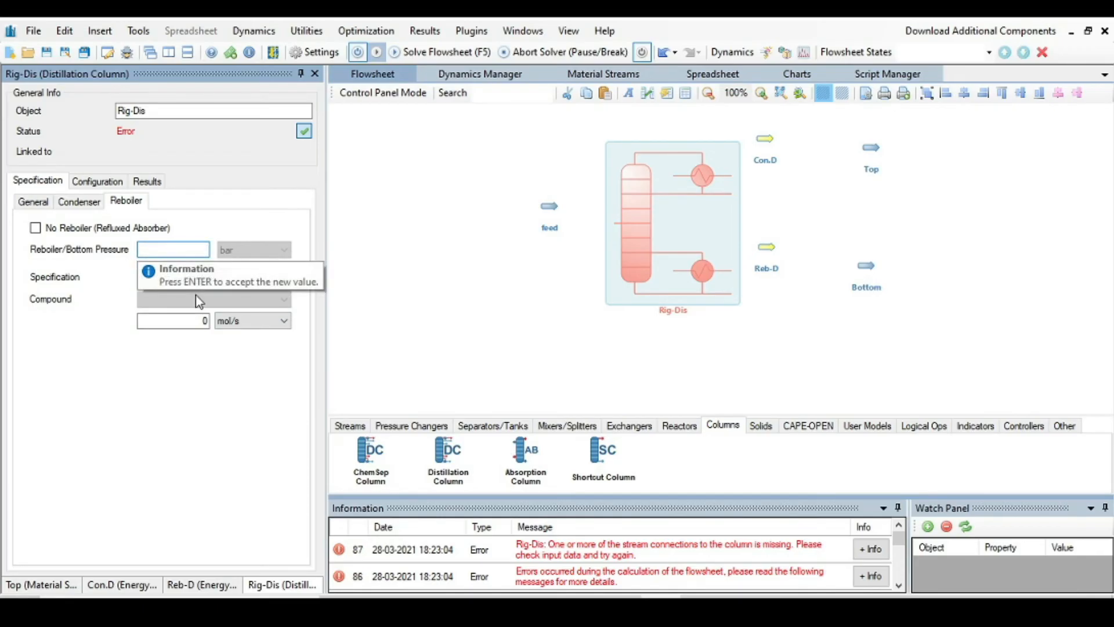
text(2)
key(Return)
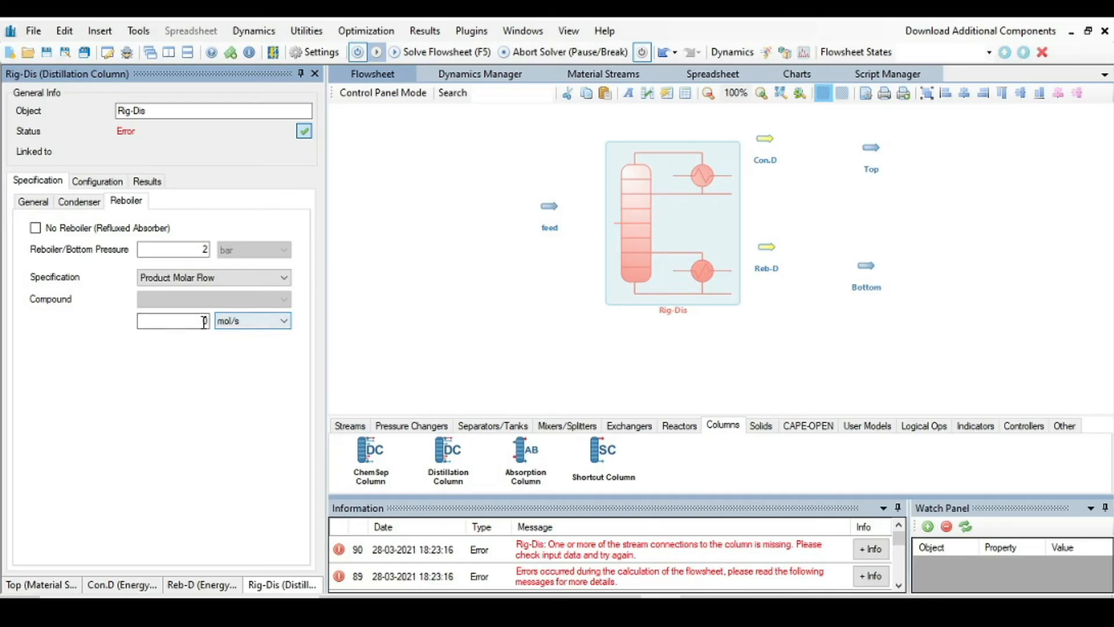
Set the reboiler's product molar flow specification to 2755 kmol/h, checking the value on the shortcut results slide in PowerPoint
click(246, 322)
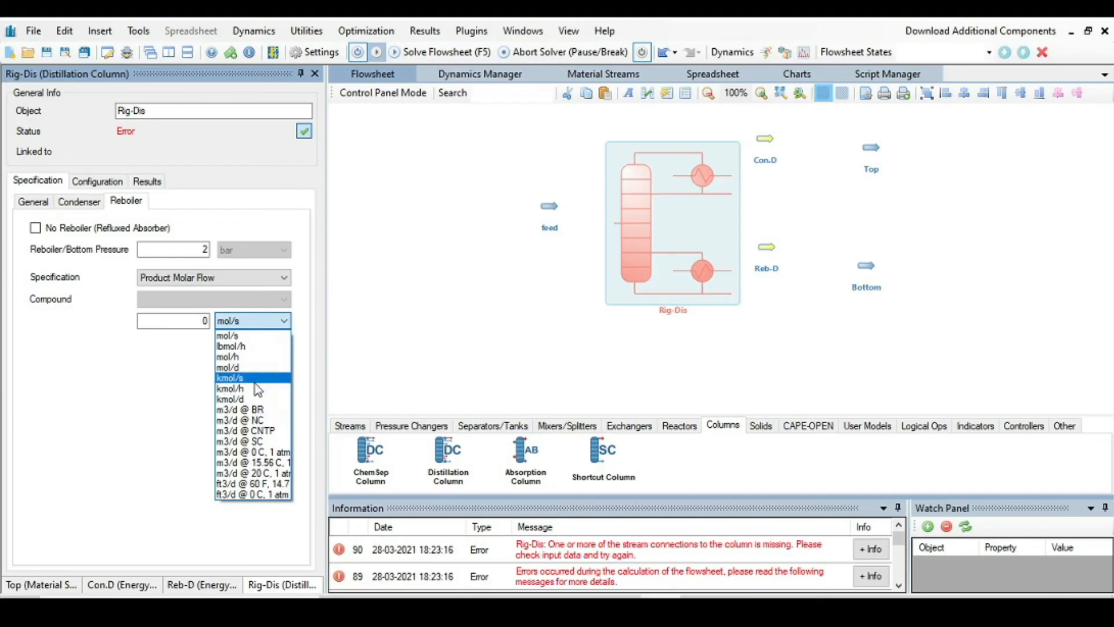
click(255, 387)
click(204, 321)
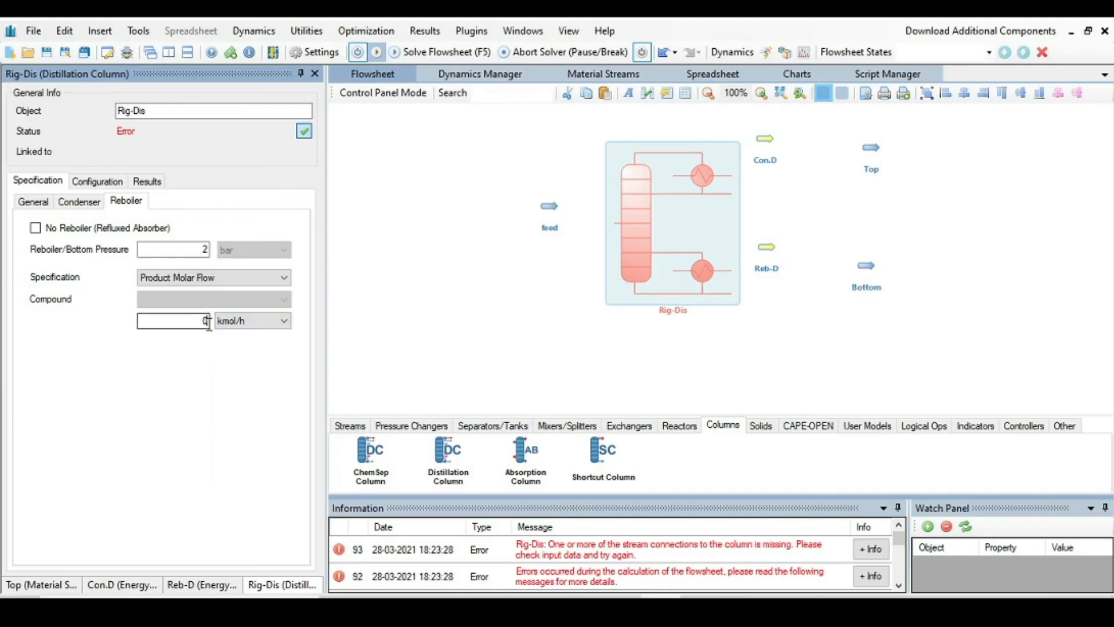
click(582, 609)
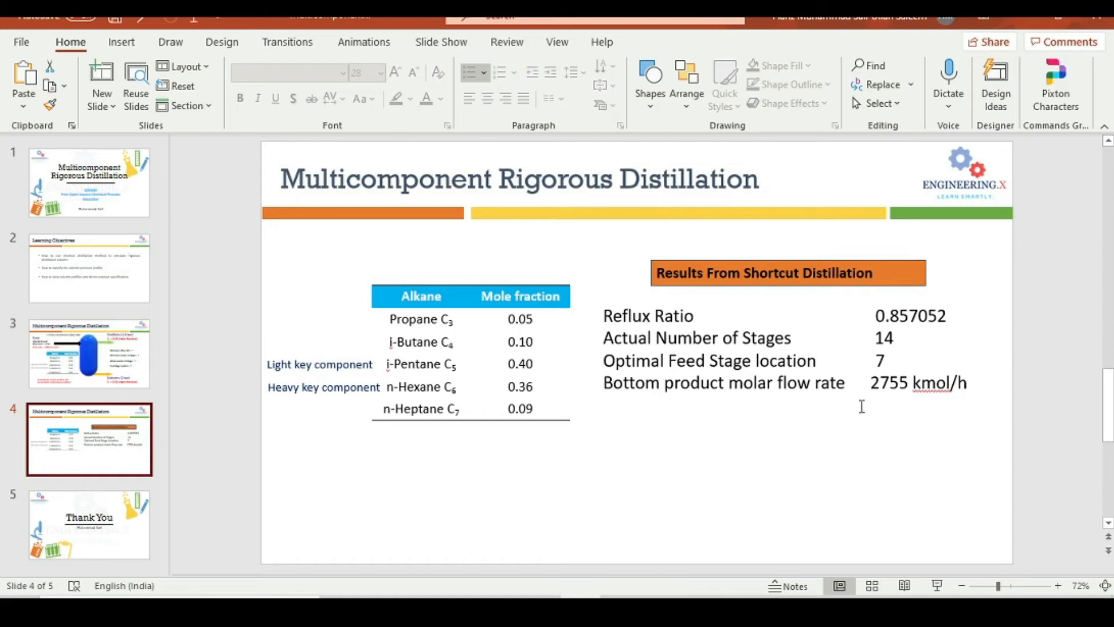
click(660, 609)
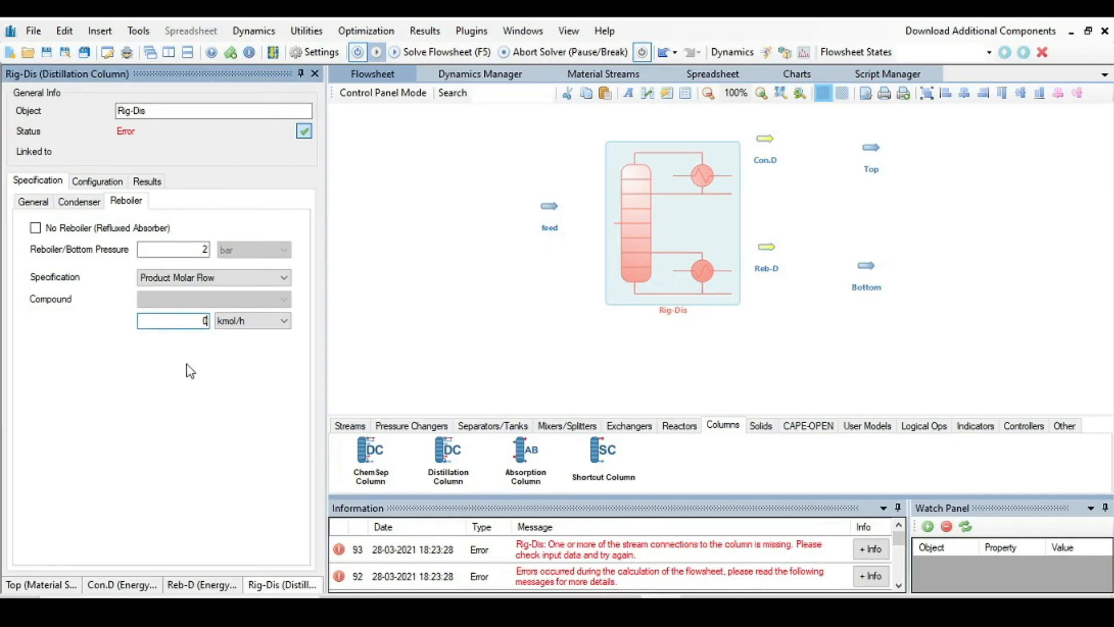
key(BackSpace)
text(2755)
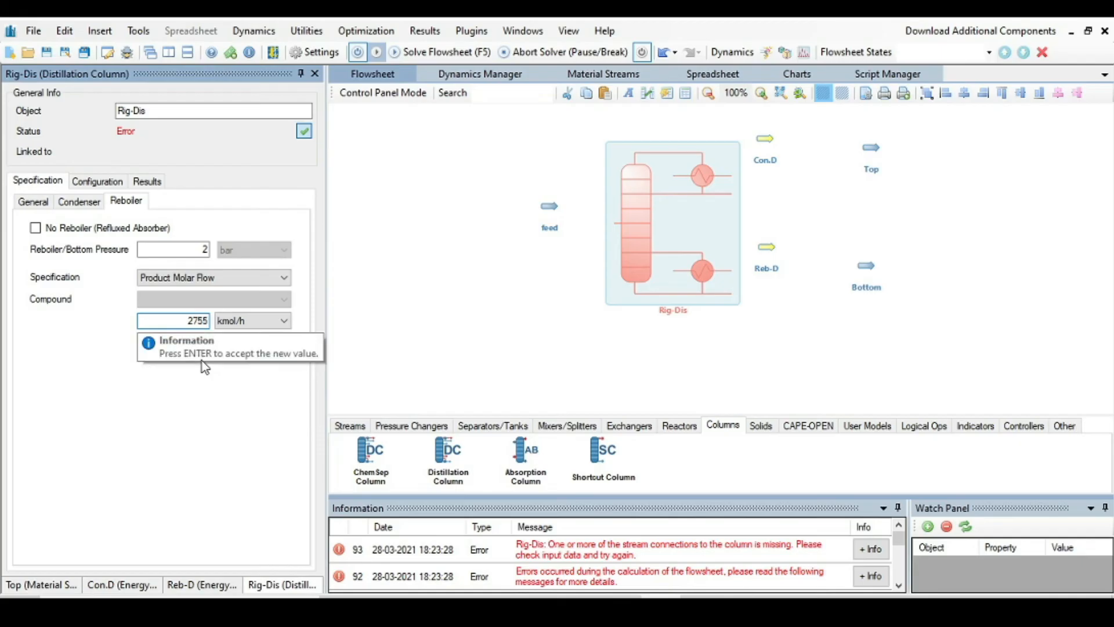
key(Return)
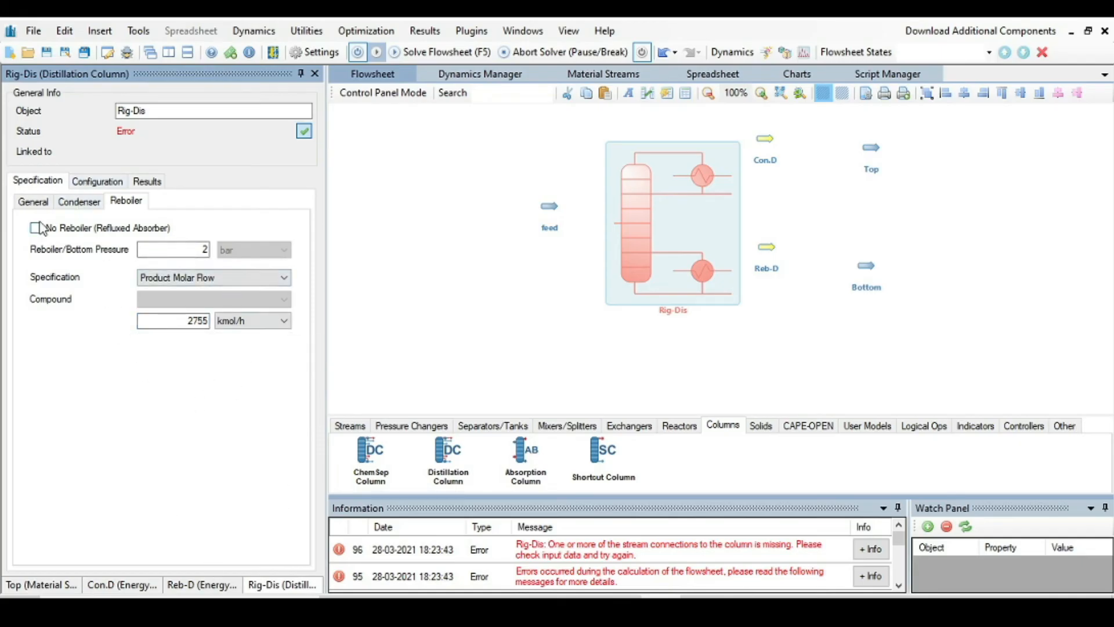
Review the condenser and general specifications, and connect the feed stream to Column Feed Port #5 of Rig-Dis
click(79, 203)
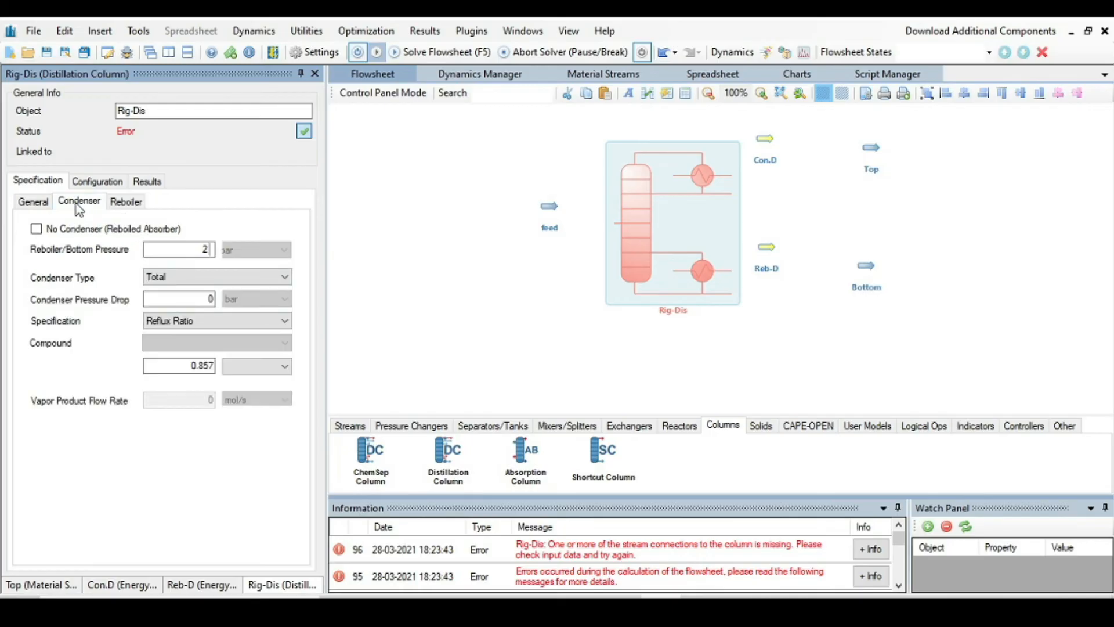
click(33, 202)
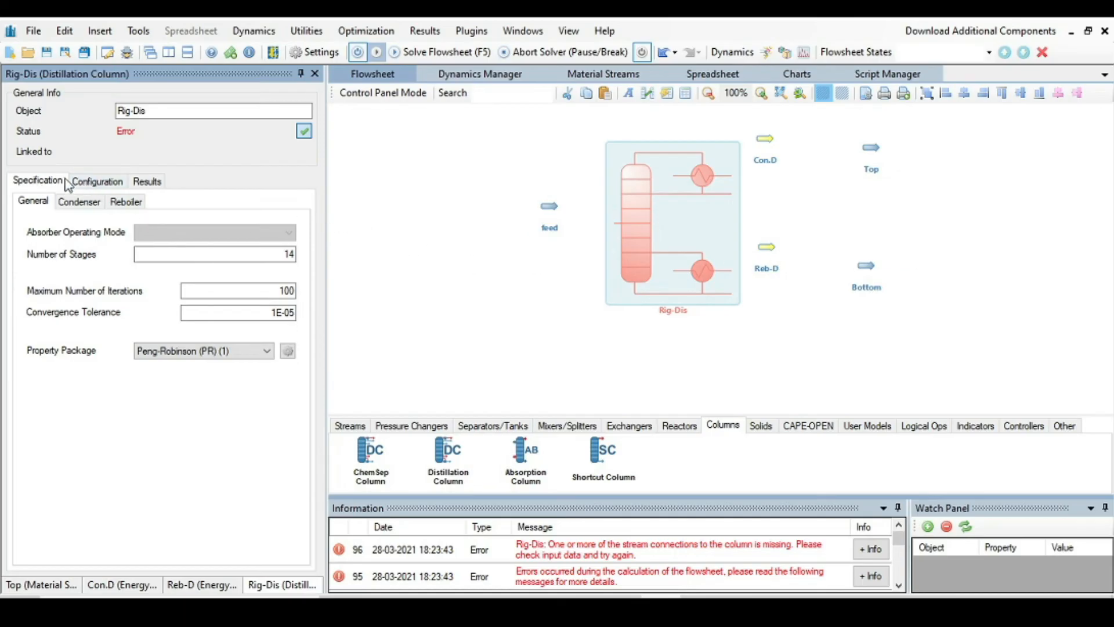
click(102, 183)
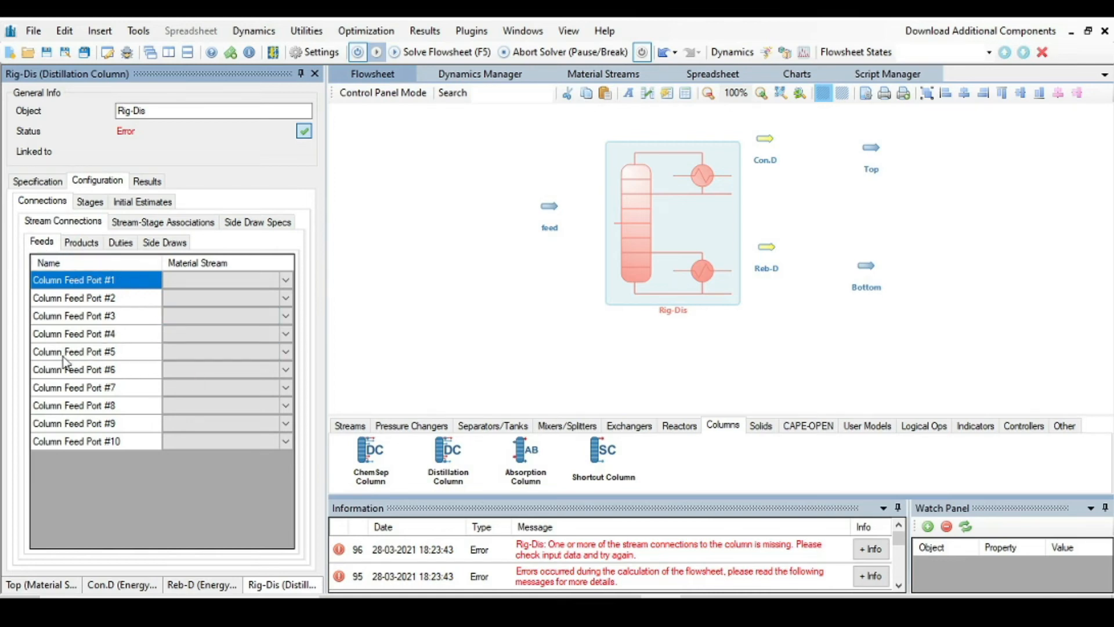
click(259, 351)
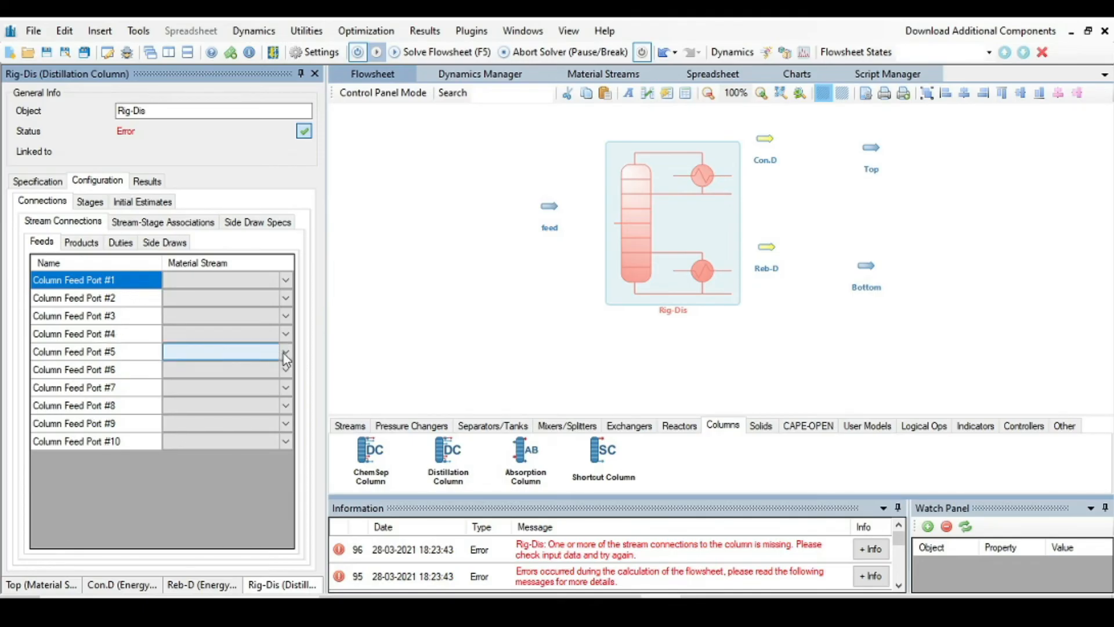
click(283, 353)
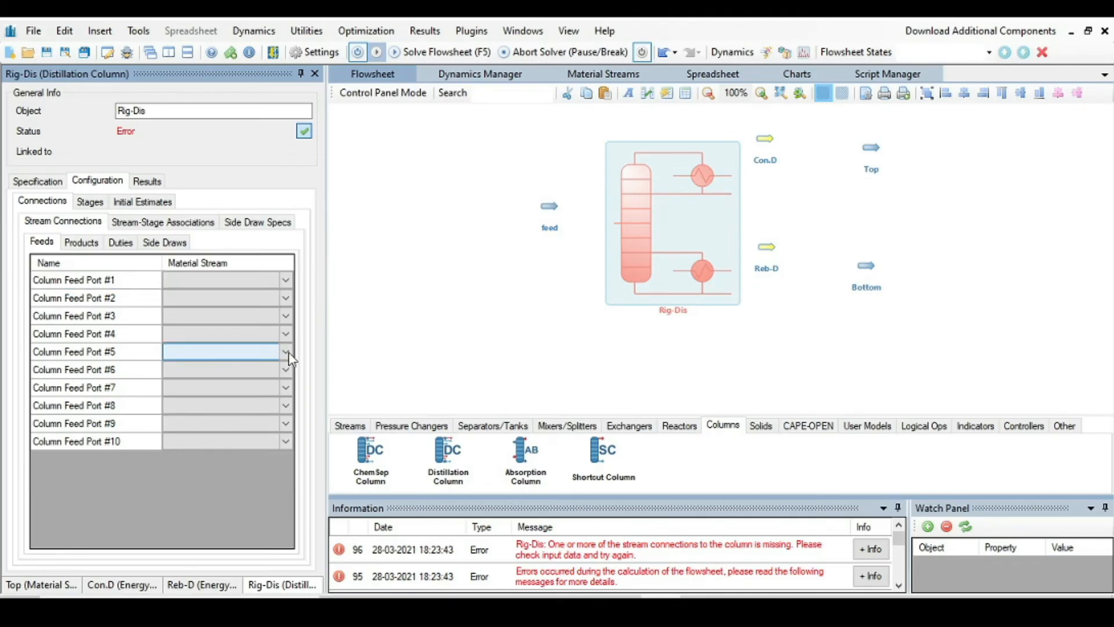
click(285, 354)
click(203, 378)
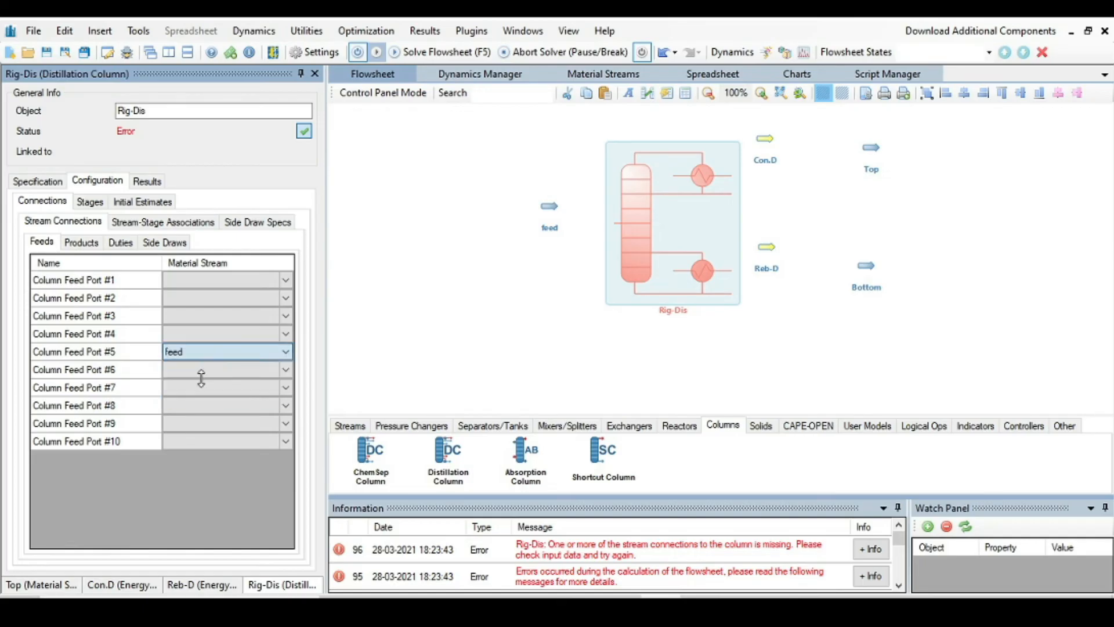
click(285, 336)
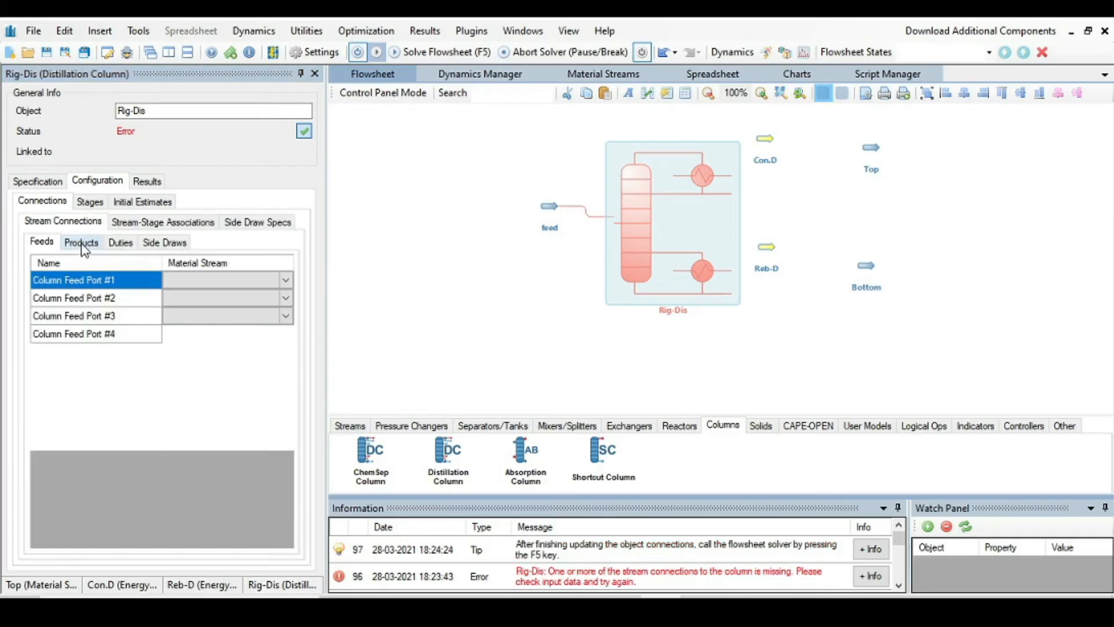
Connect the Top stream as the column's distillate and the Bottom stream as its bottoms product
click(83, 244)
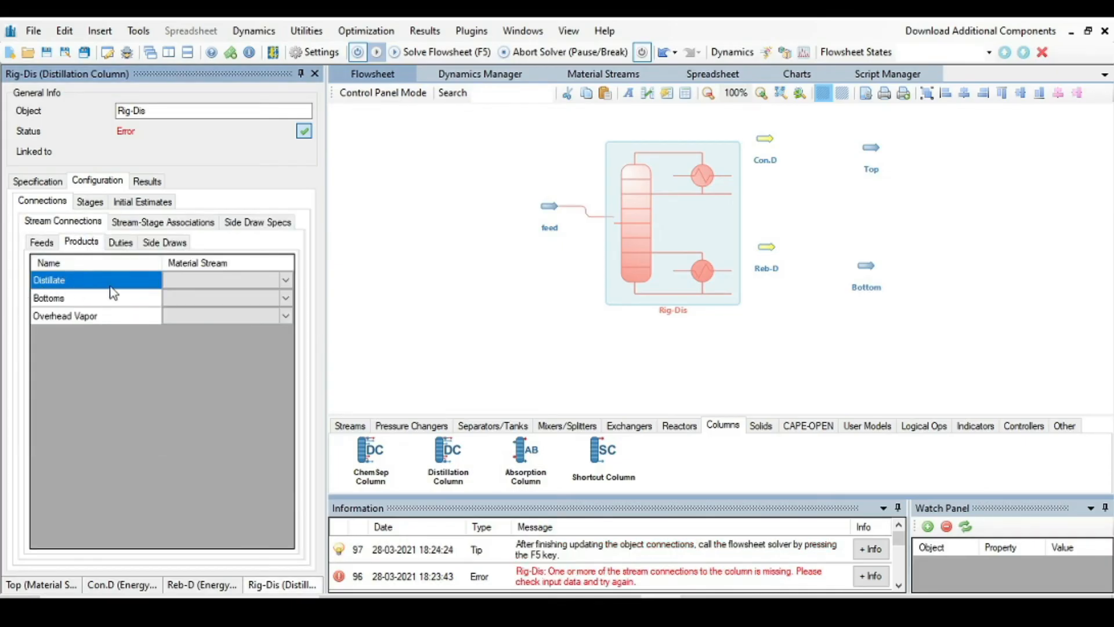
click(287, 280)
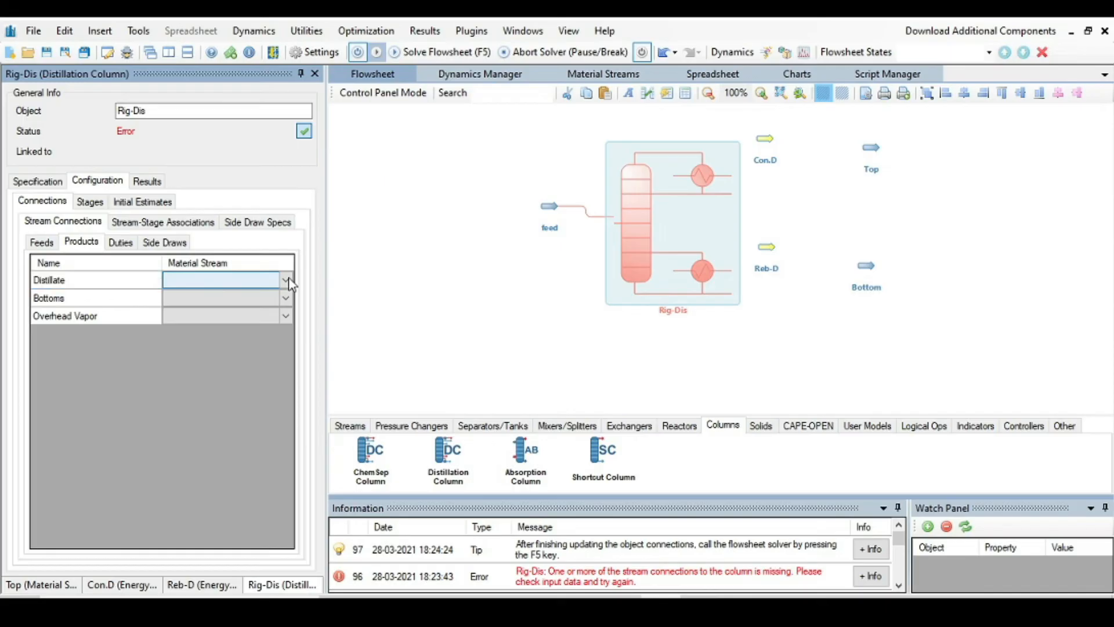
click(286, 280)
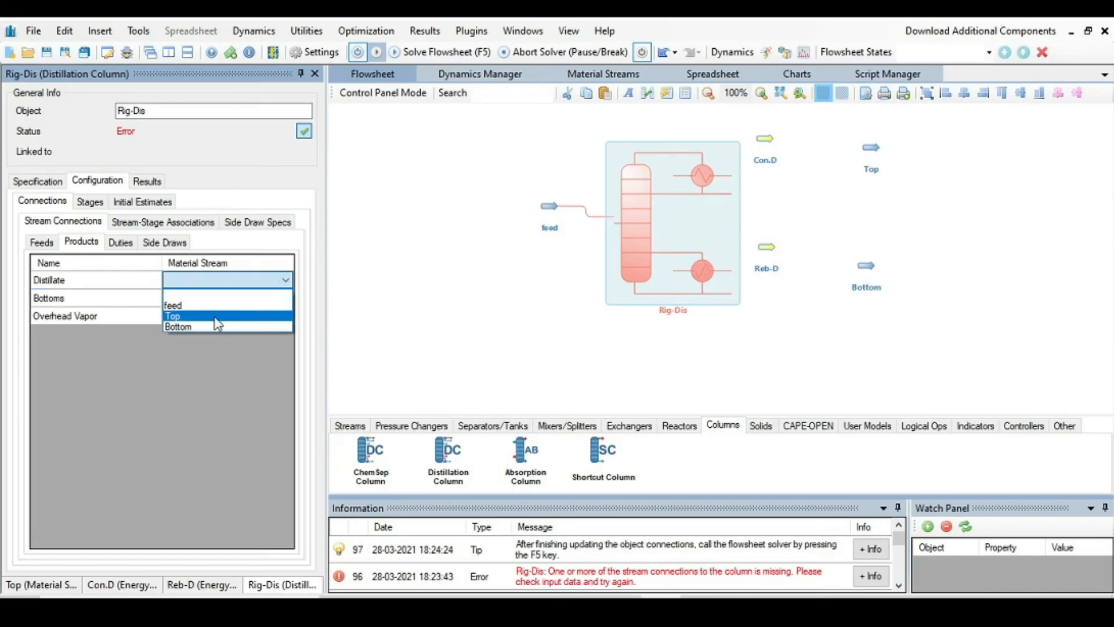
click(200, 317)
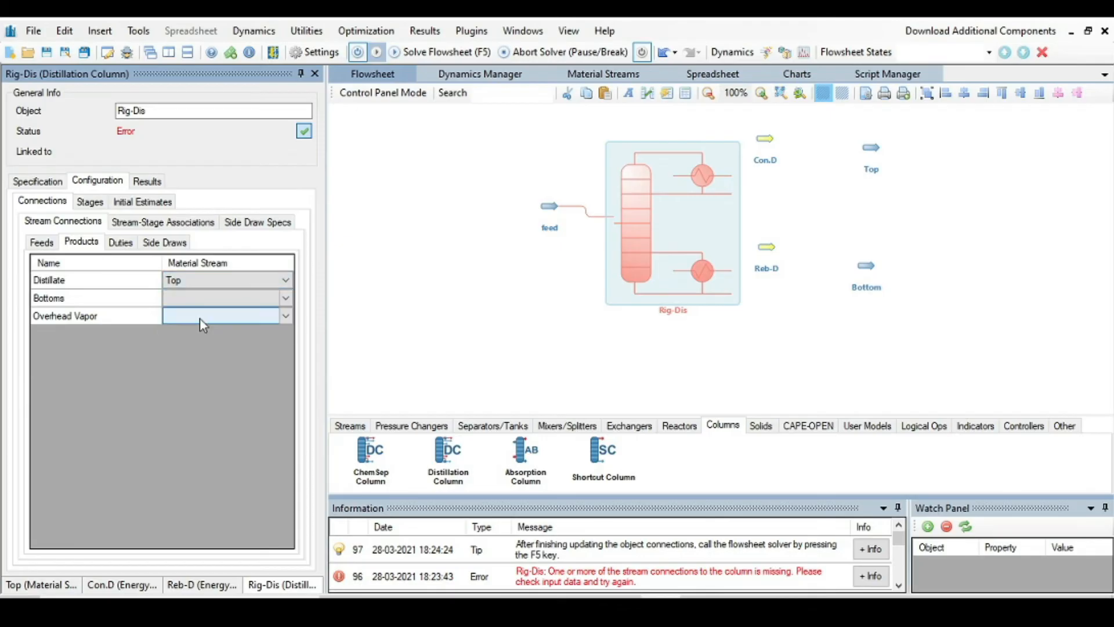
click(286, 298)
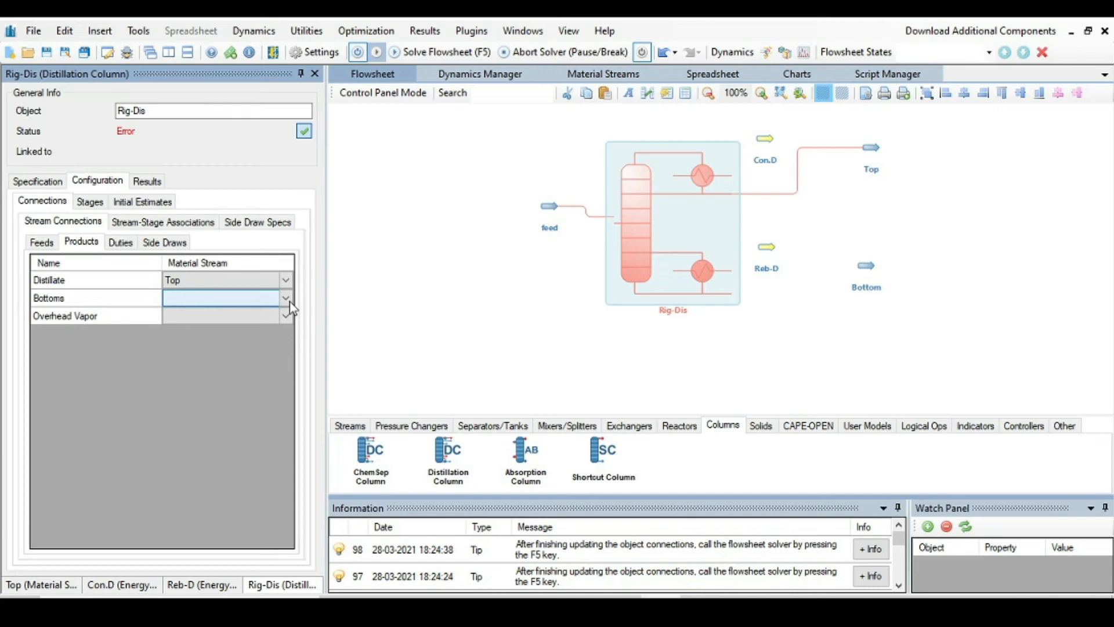
click(285, 298)
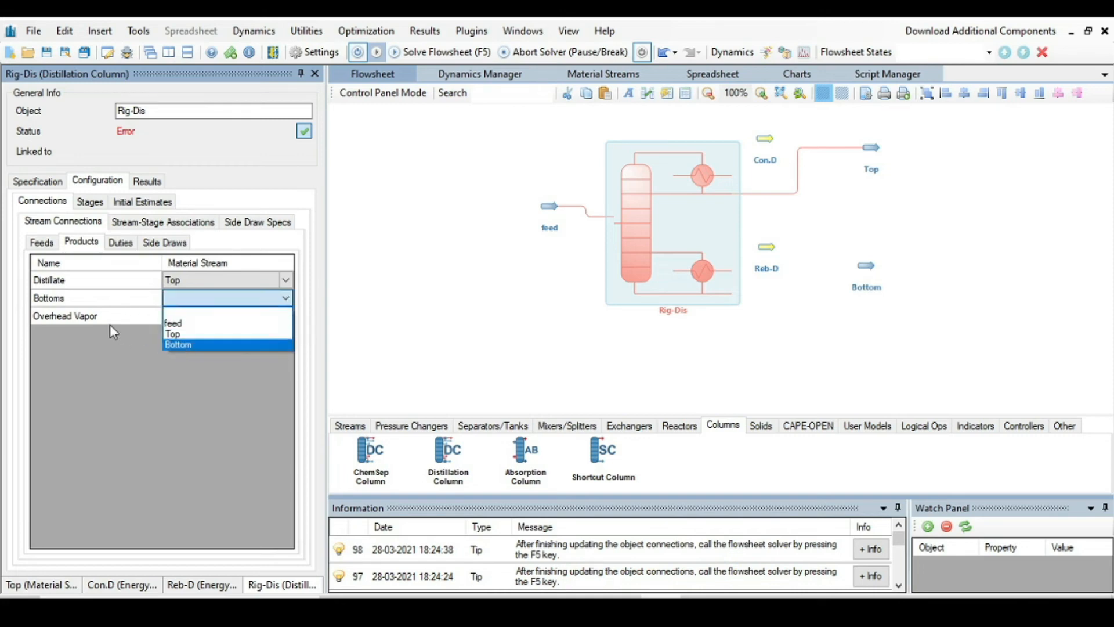
click(207, 345)
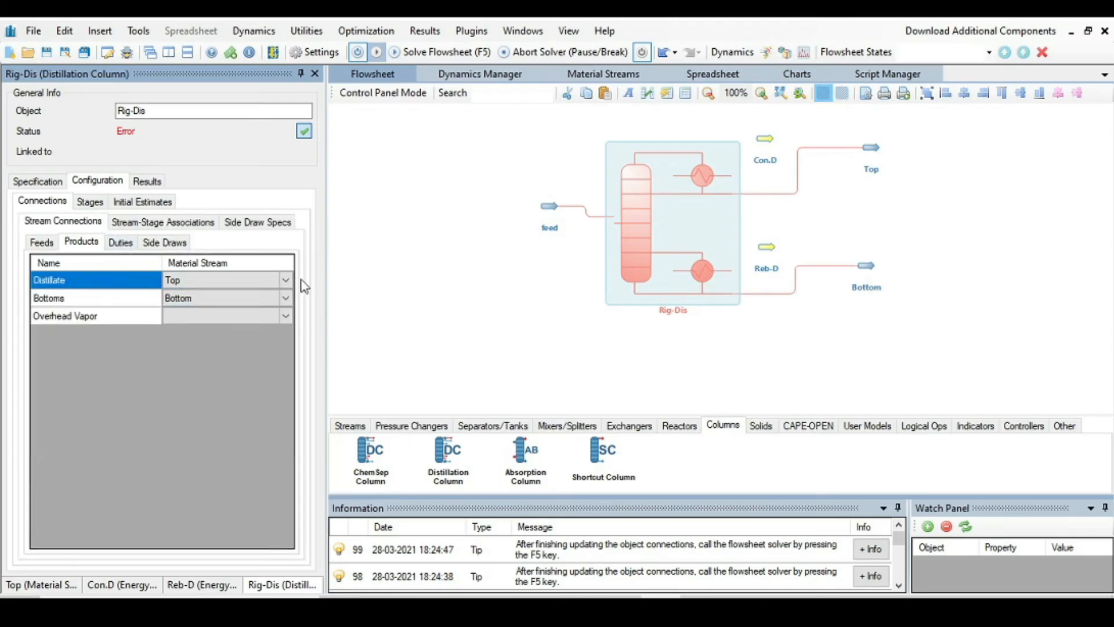
Connect the energy stream Reb-D as the column's reboiler duty and Con.D as its condenser duty
click(121, 242)
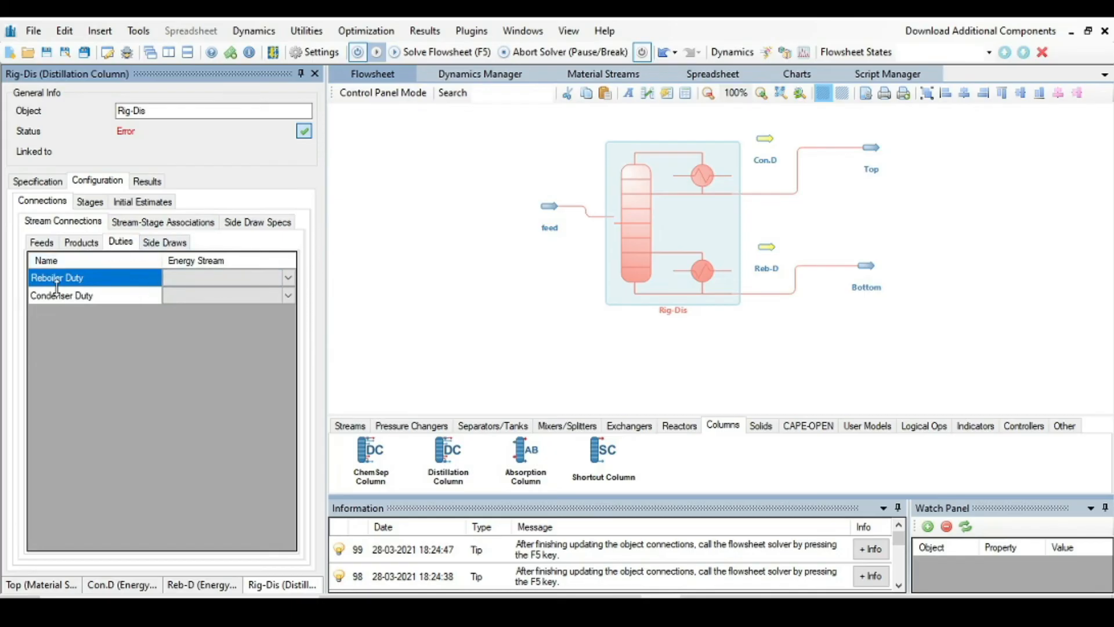
click(289, 280)
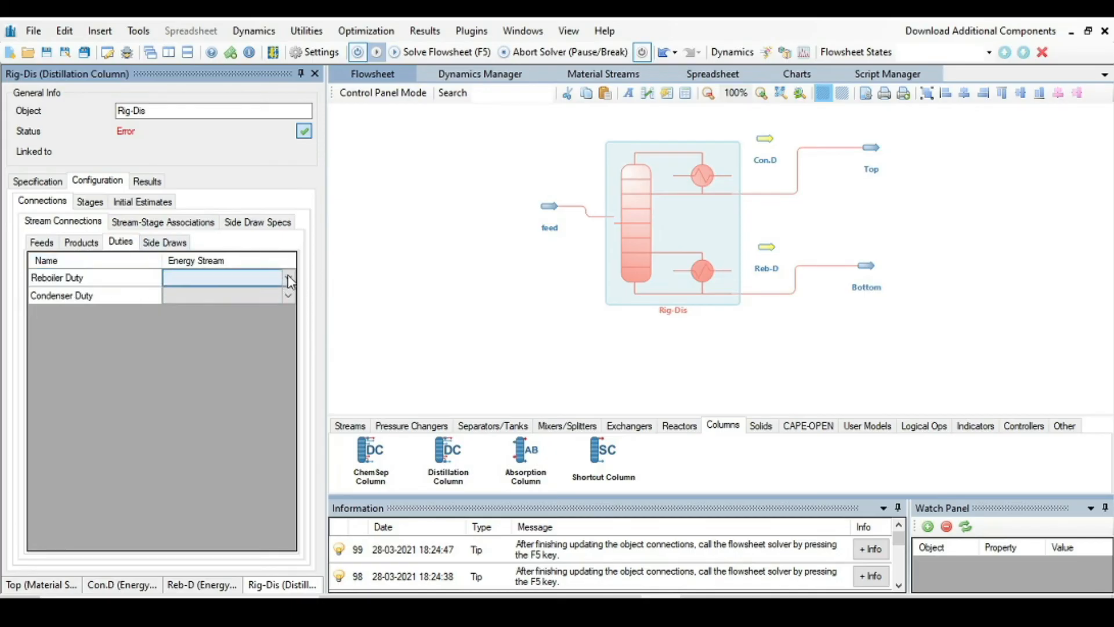
click(289, 280)
click(203, 310)
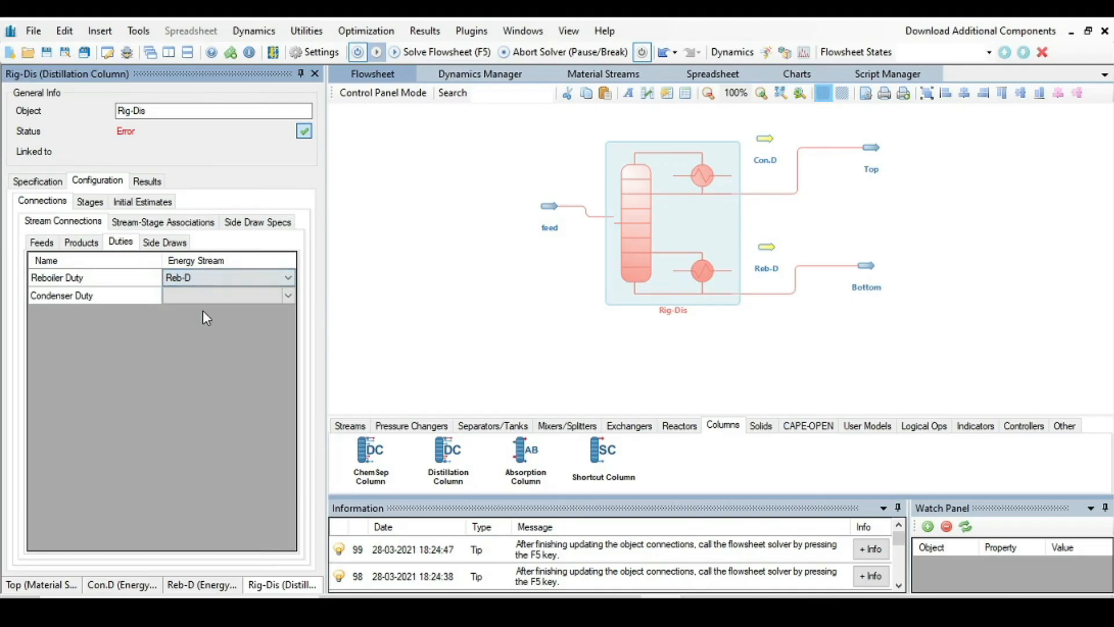
click(289, 297)
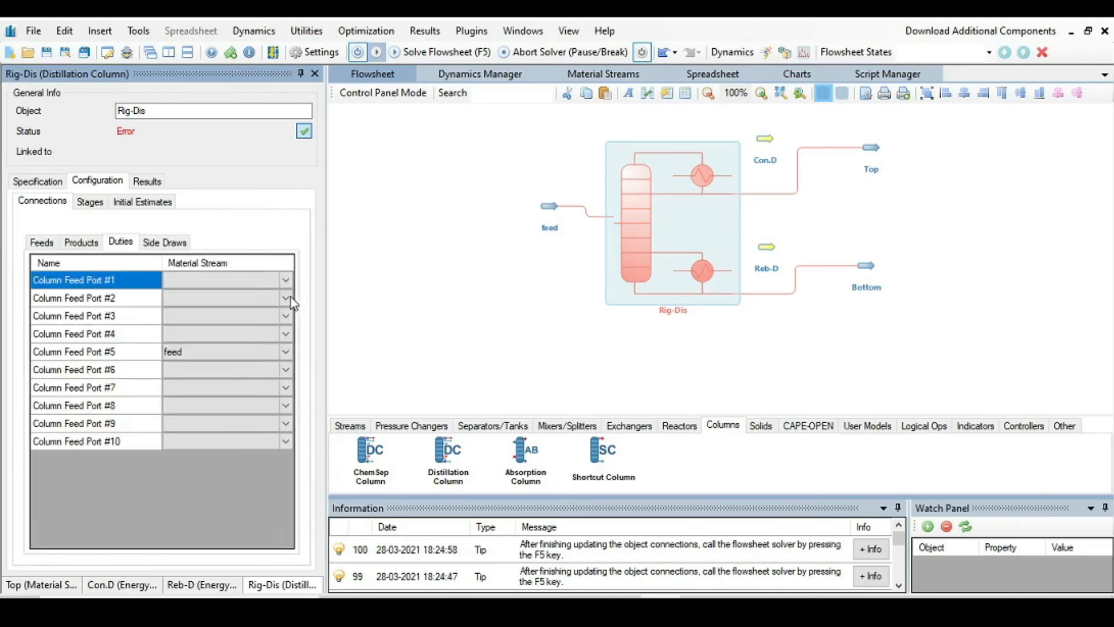
click(290, 295)
click(290, 295)
click(248, 316)
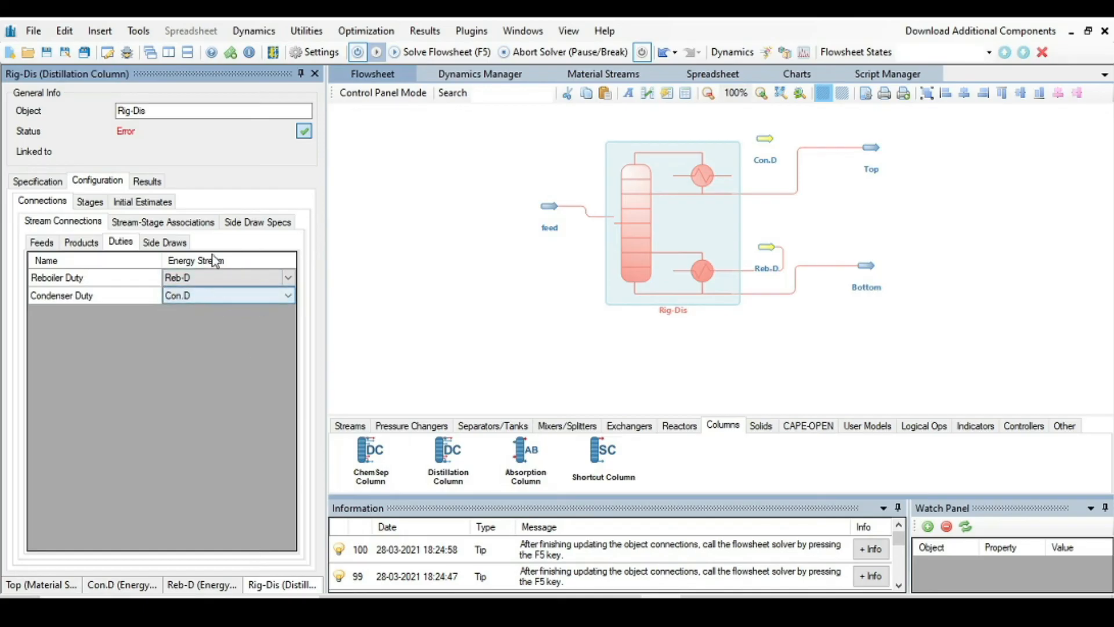
click(233, 279)
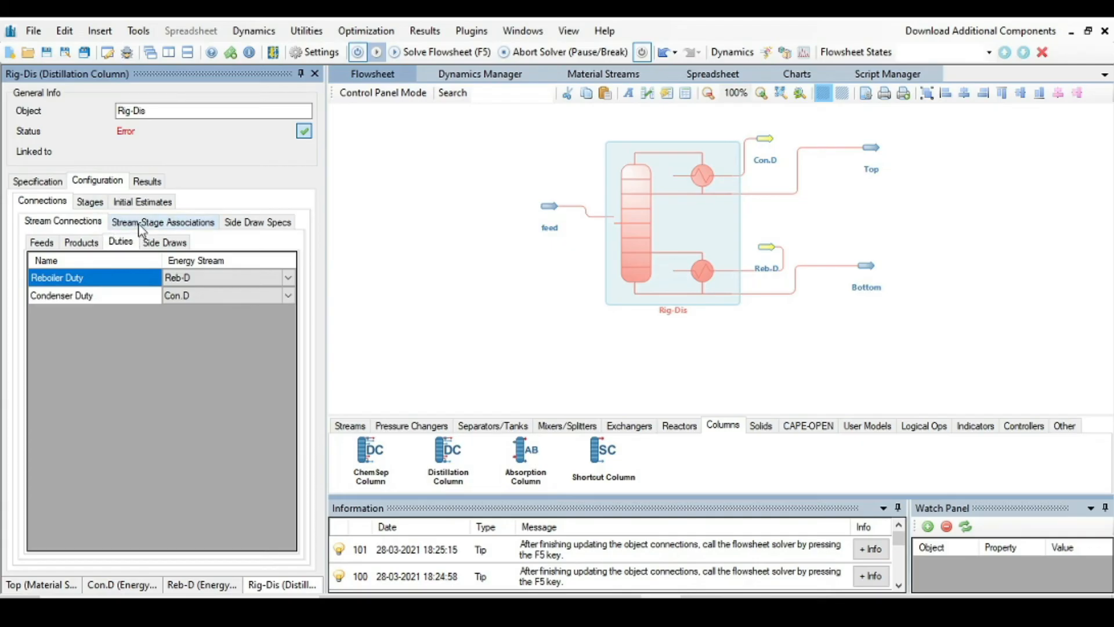
Set the feed stream's stage location to Stage7, checking the optimal feed stage on the shortcut results slide in PowerPoint
click(184, 223)
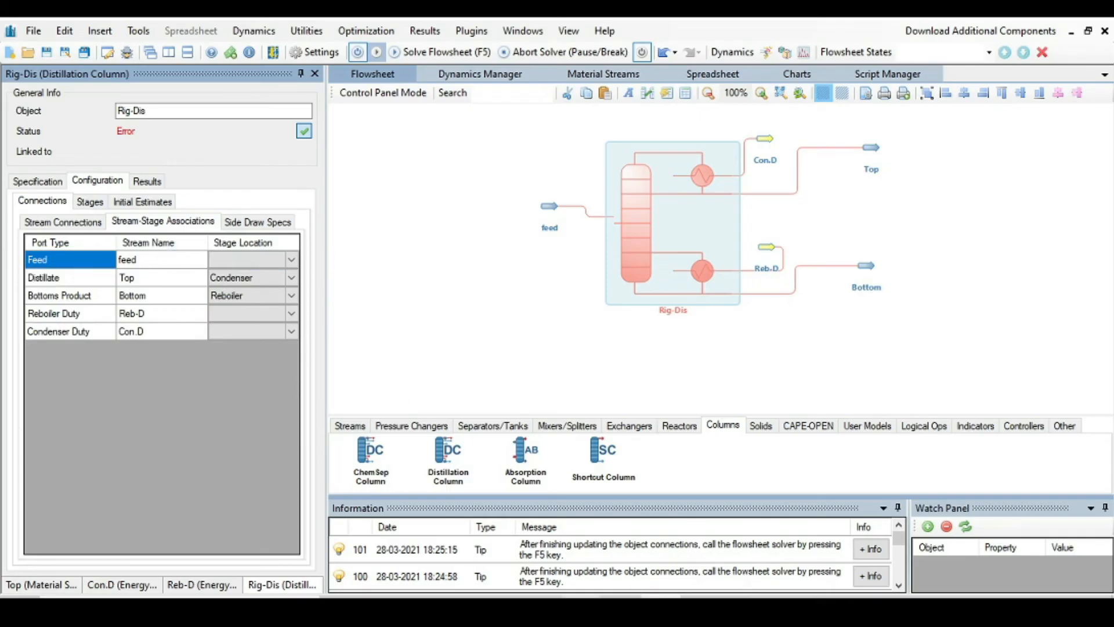
click(581, 523)
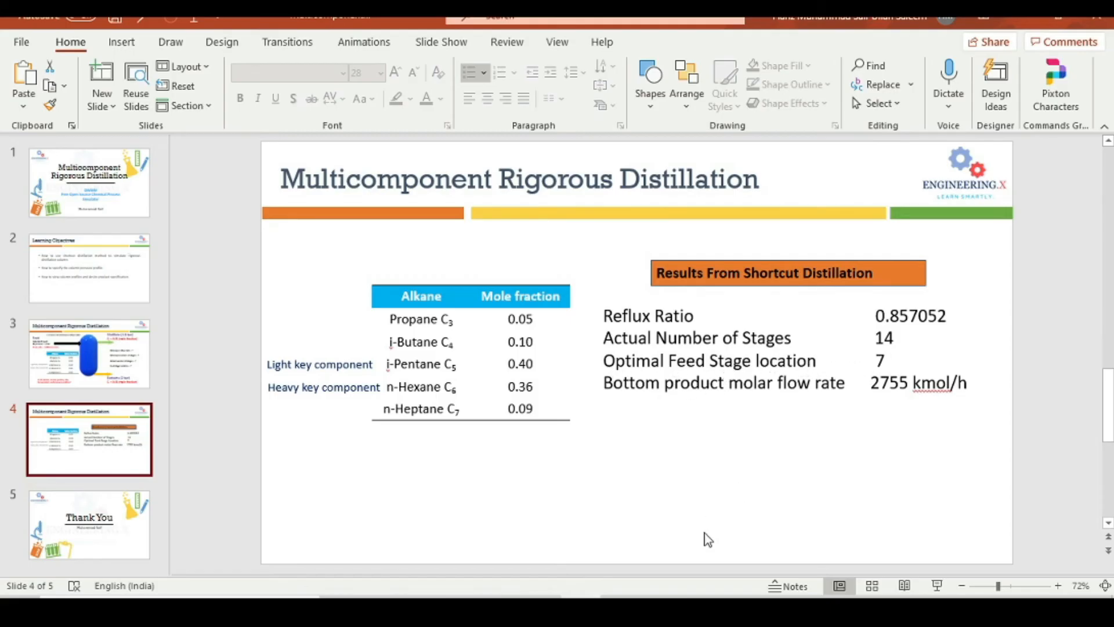
click(660, 606)
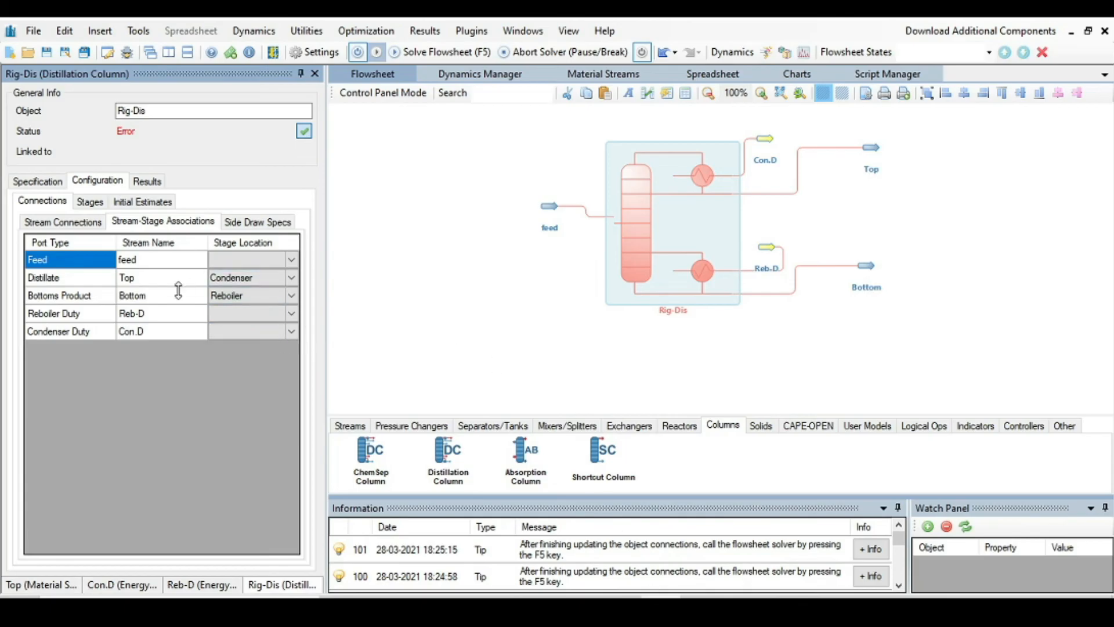
click(293, 256)
click(291, 260)
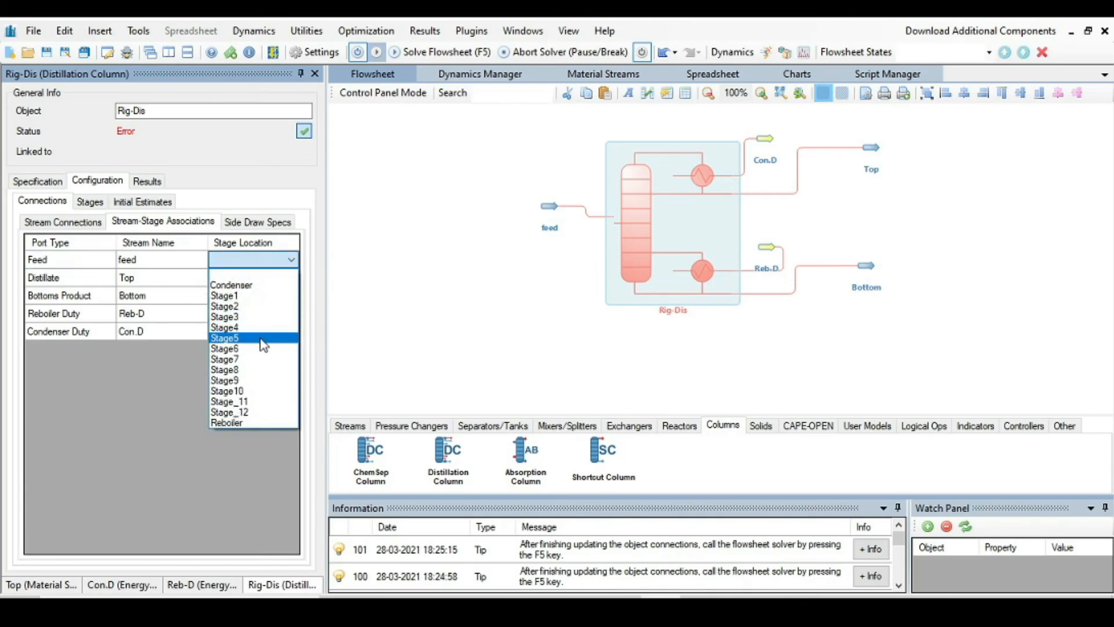
click(245, 361)
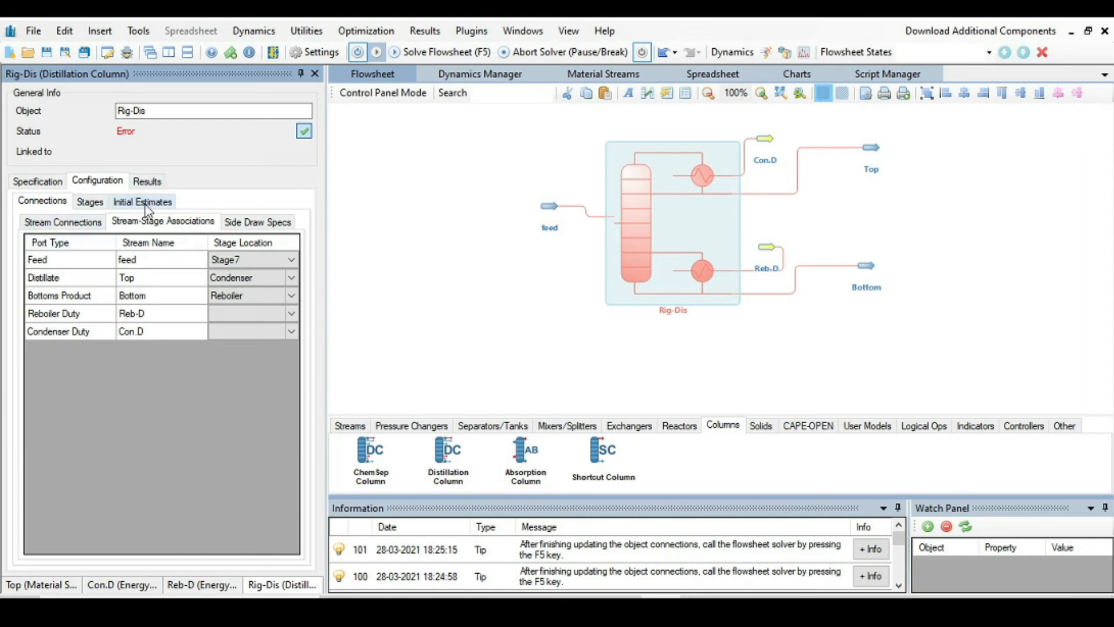
Interpolate the column's stage pressures between the condenser and the reboiler, and solve the flowsheet
click(83, 202)
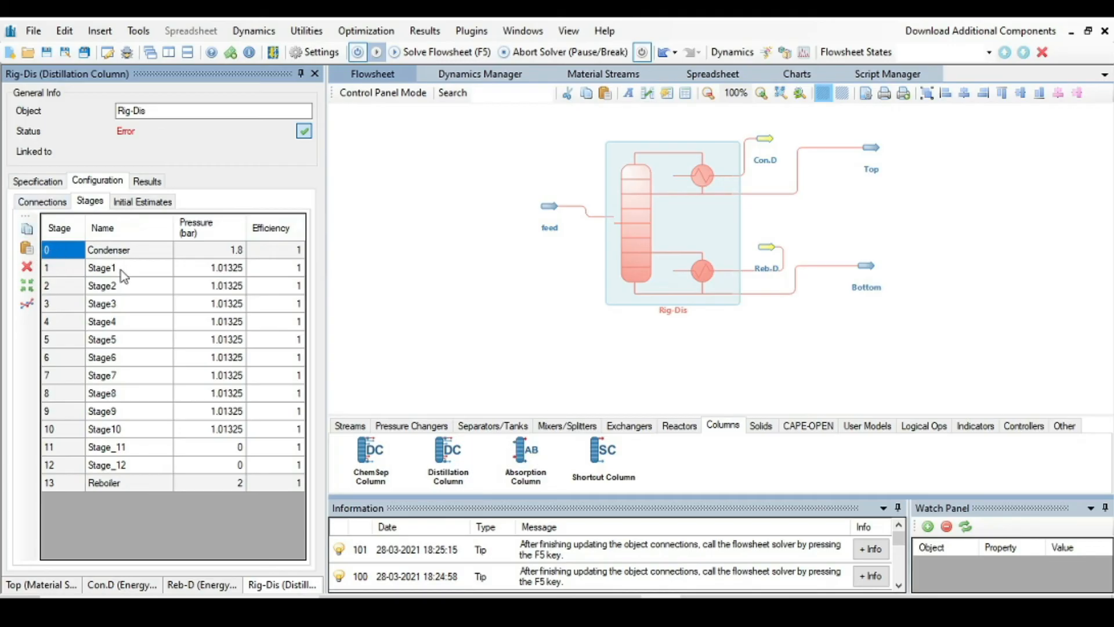
click(27, 304)
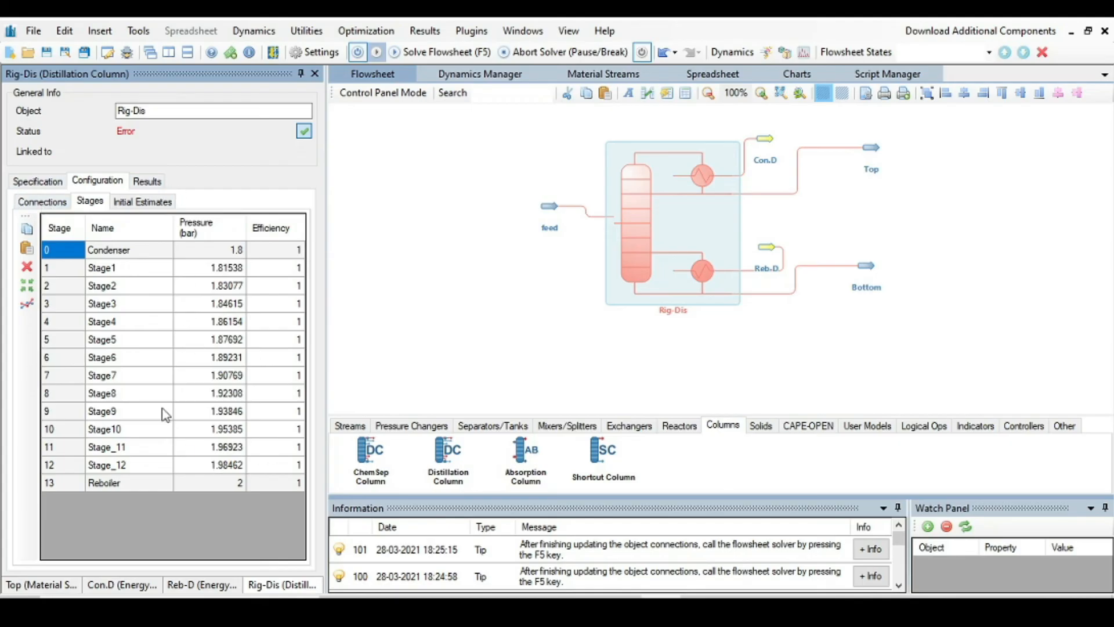
click(30, 183)
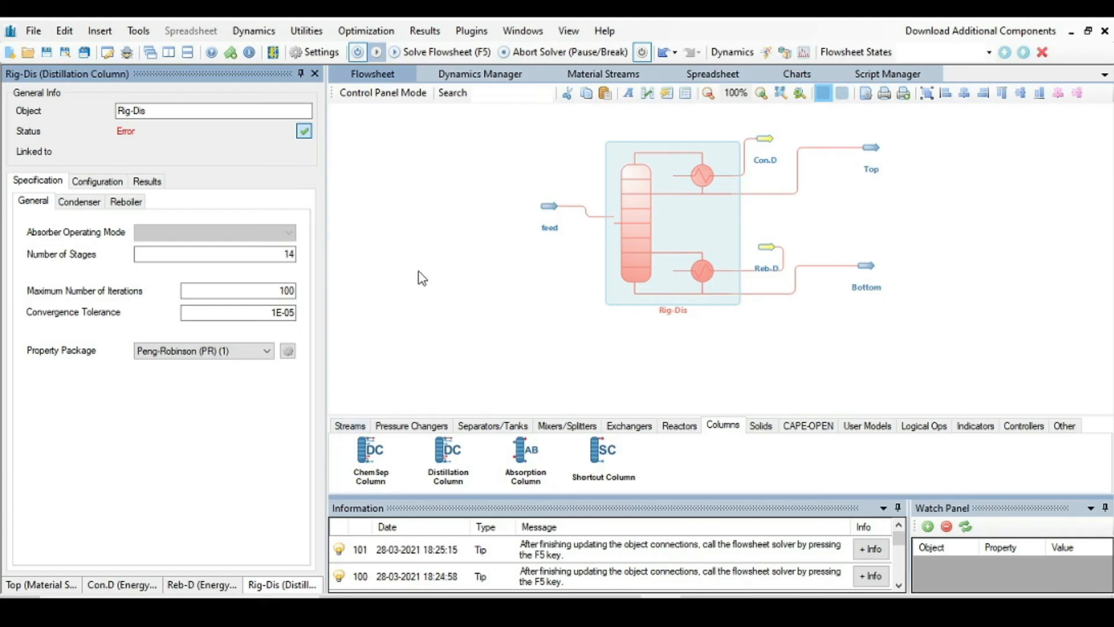
click(423, 54)
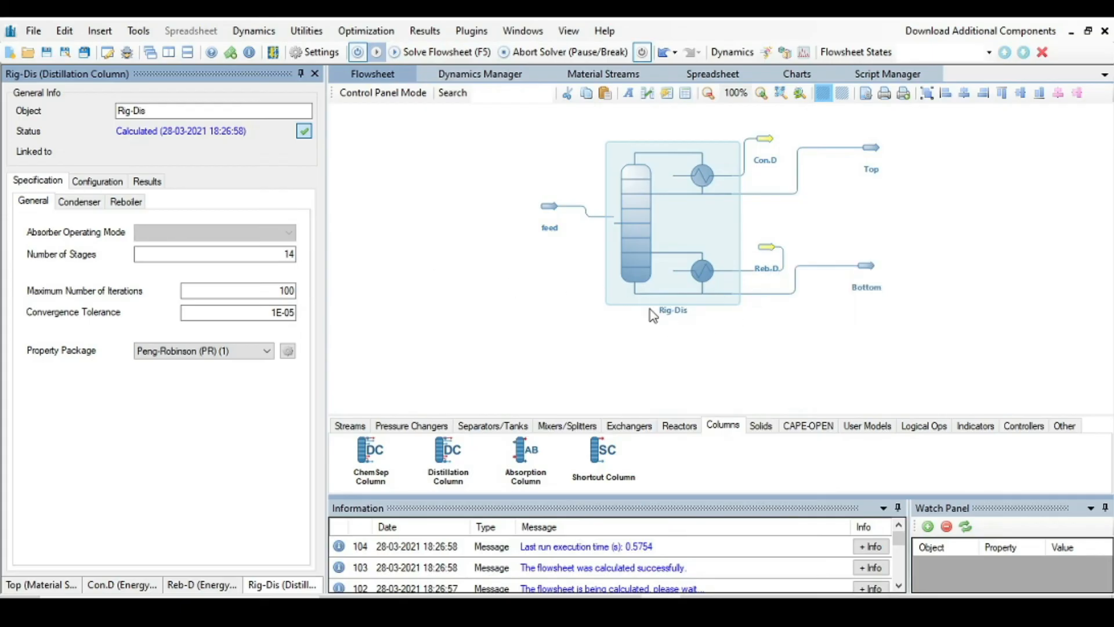
Review the Rig-Dis column's summary and duty results, and plot its temperature and pressure profiles by stage
mouse_move(626, 254)
mouse_move(666, 191)
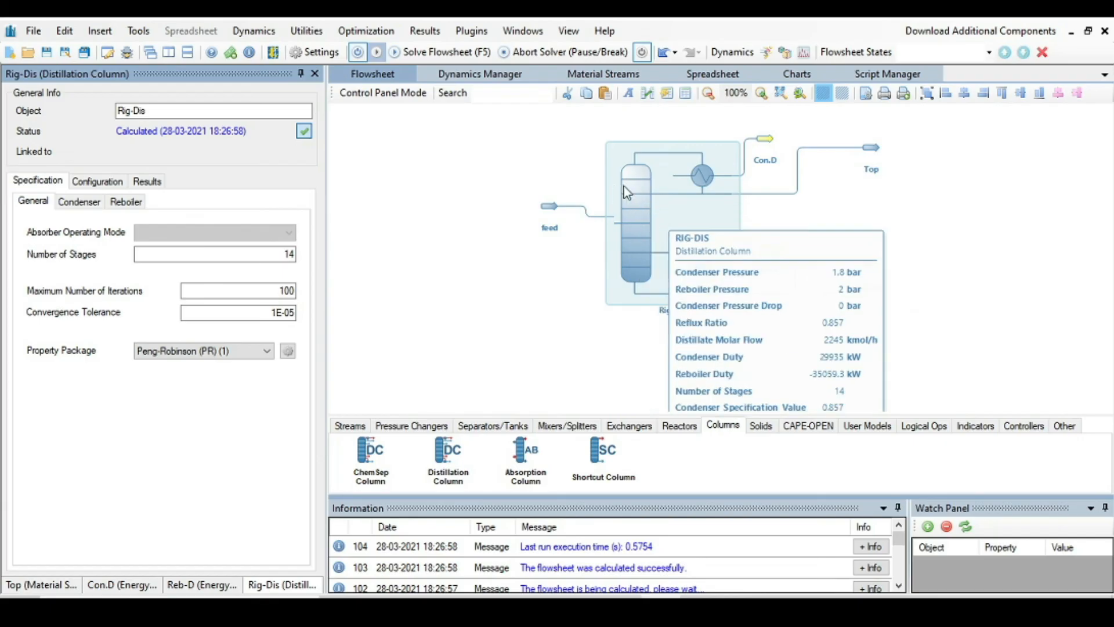
click(152, 183)
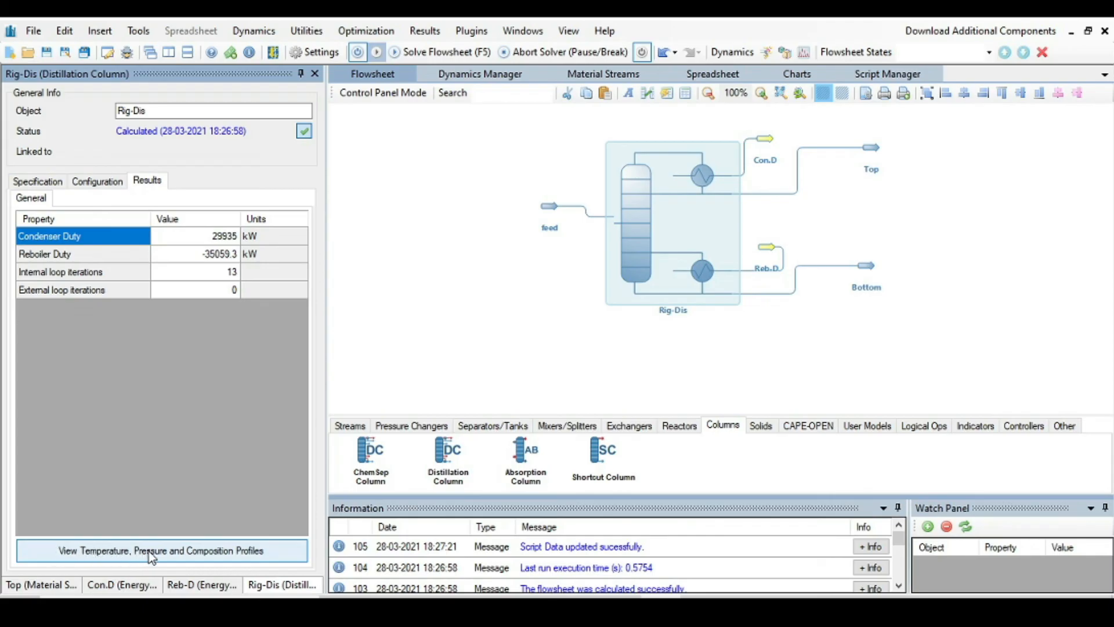
click(166, 552)
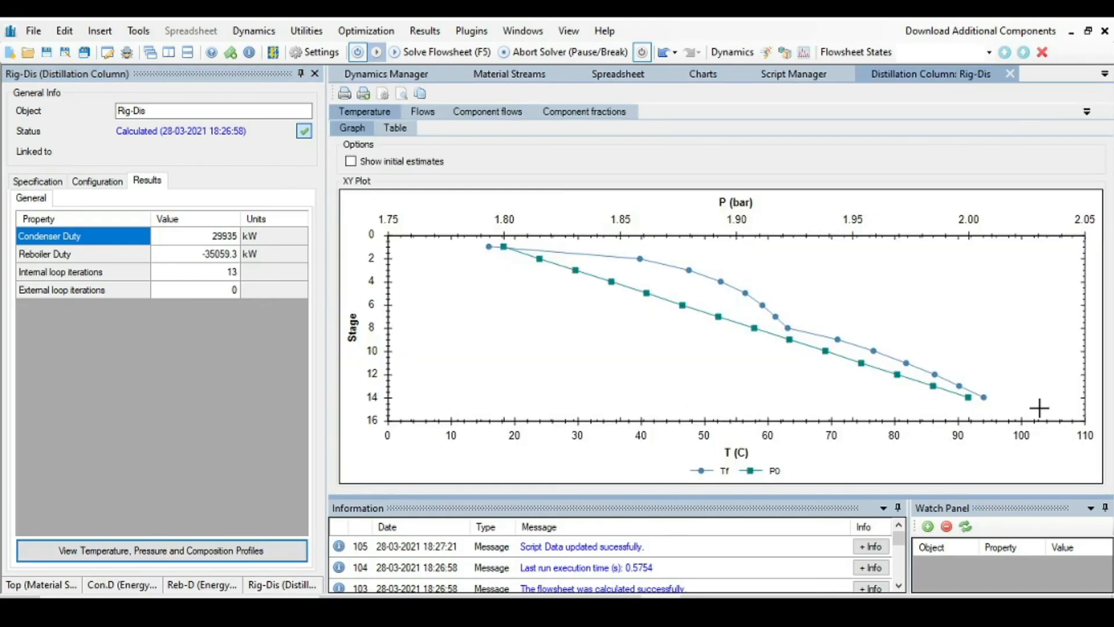
Examine the column's interstage flow and component flow graphs, and its component fractions by stage as both graph and table
click(429, 113)
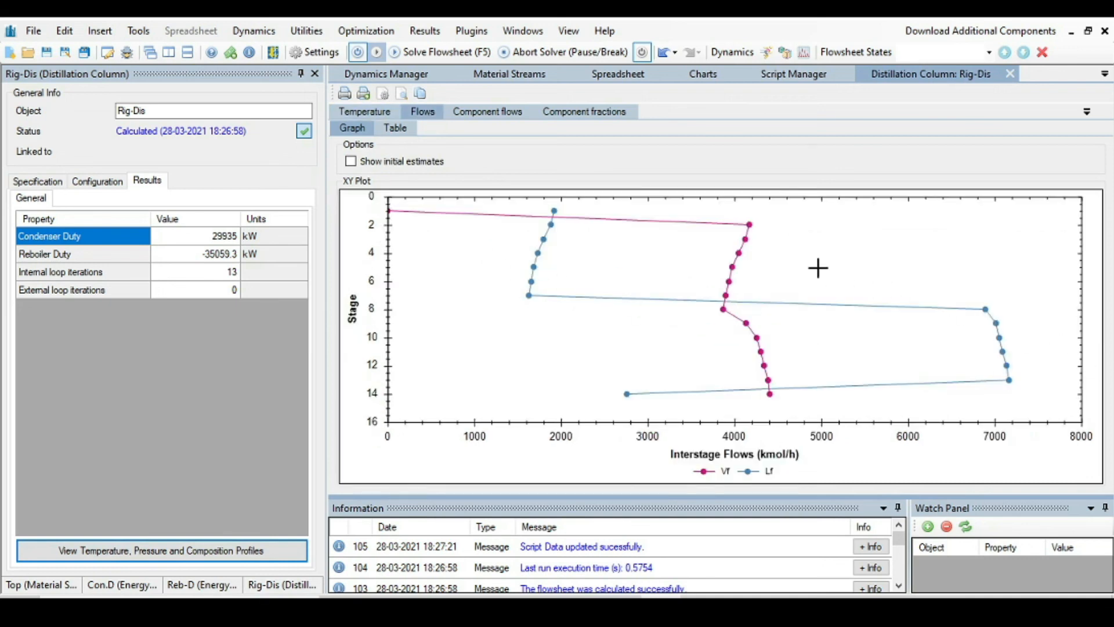
click(497, 116)
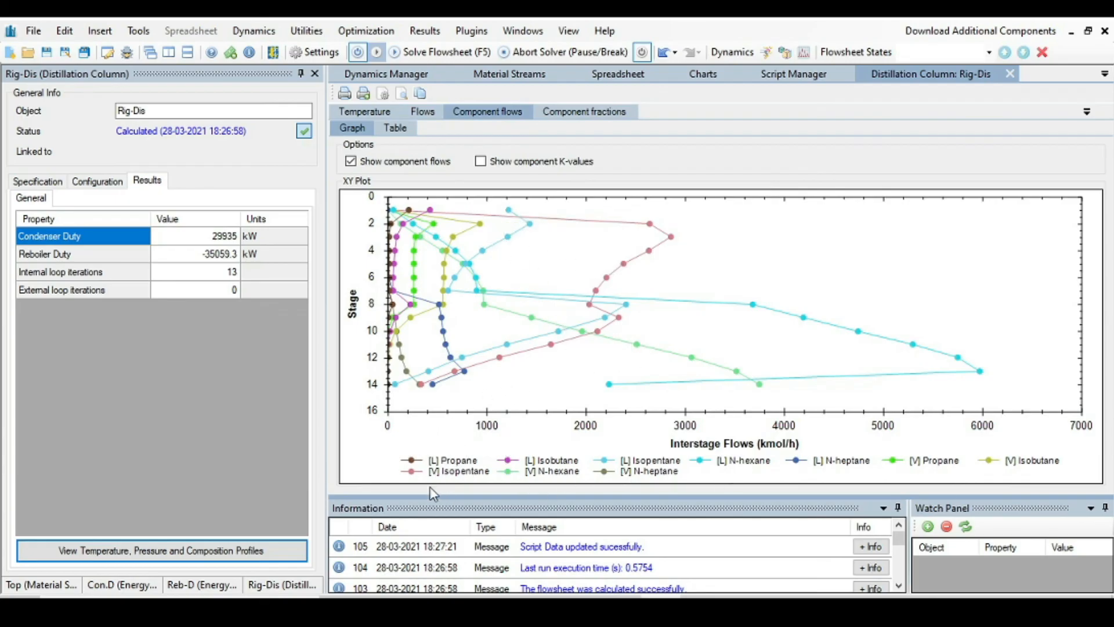
click(572, 112)
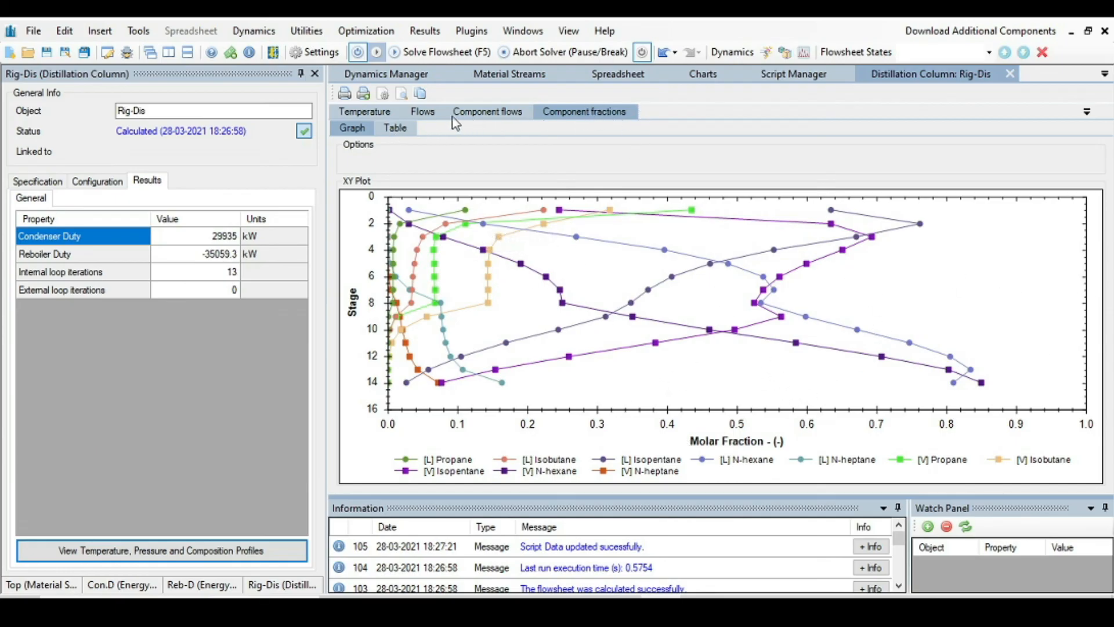
click(397, 130)
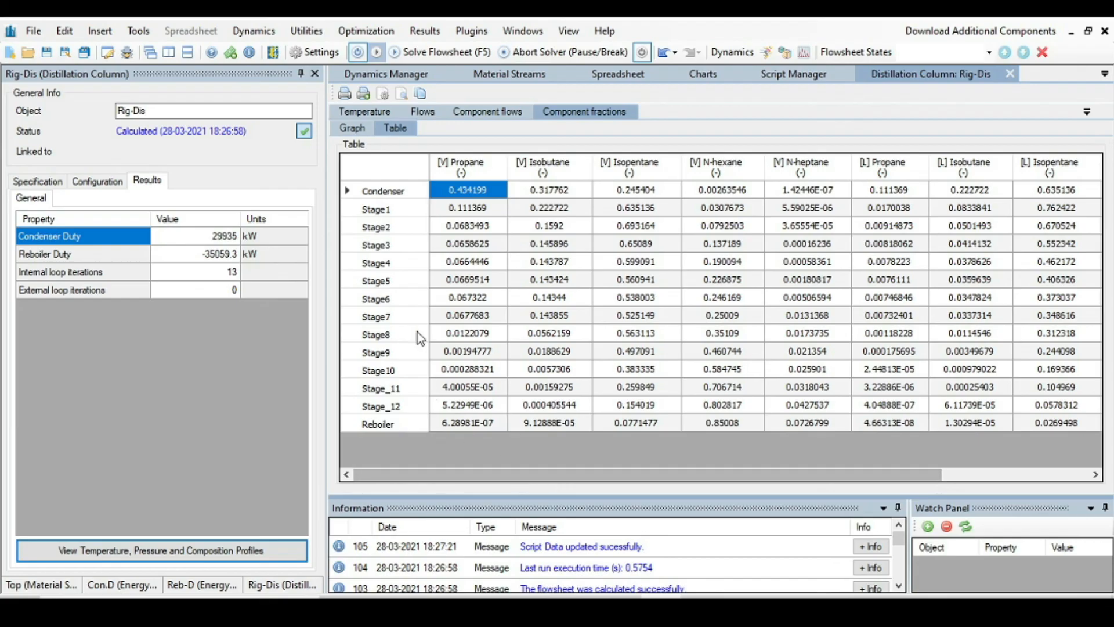
click(352, 129)
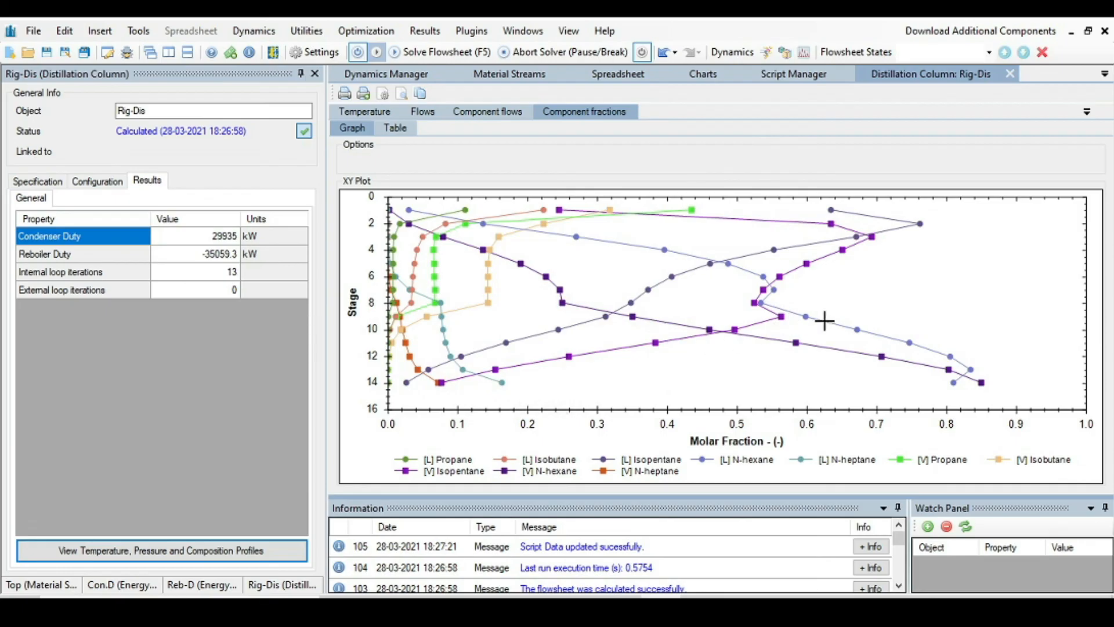
mouse_move(419, 371)
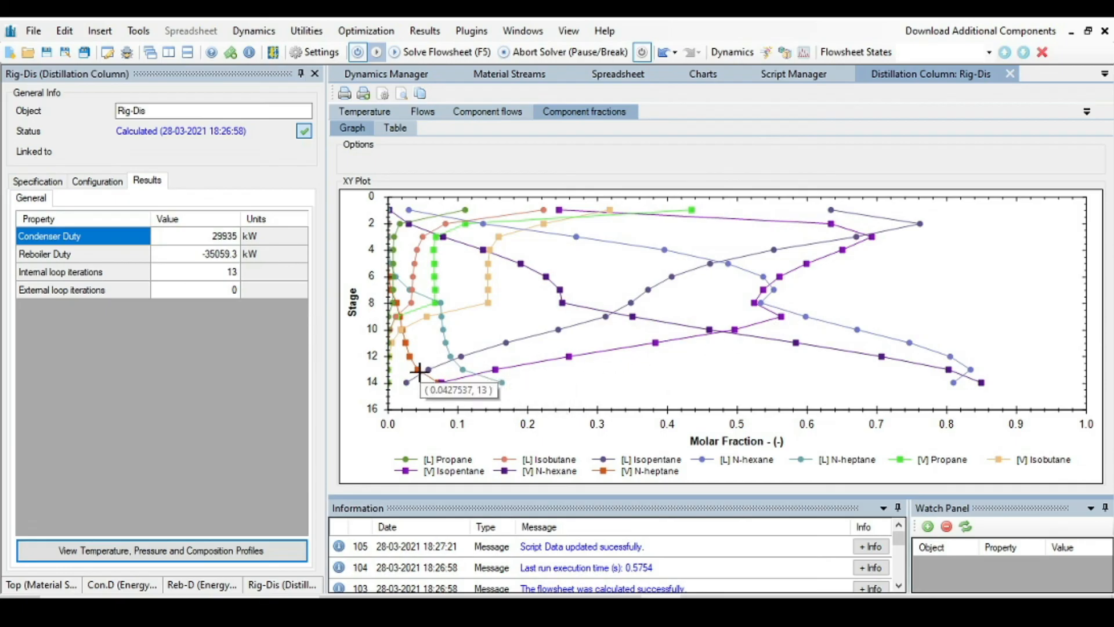